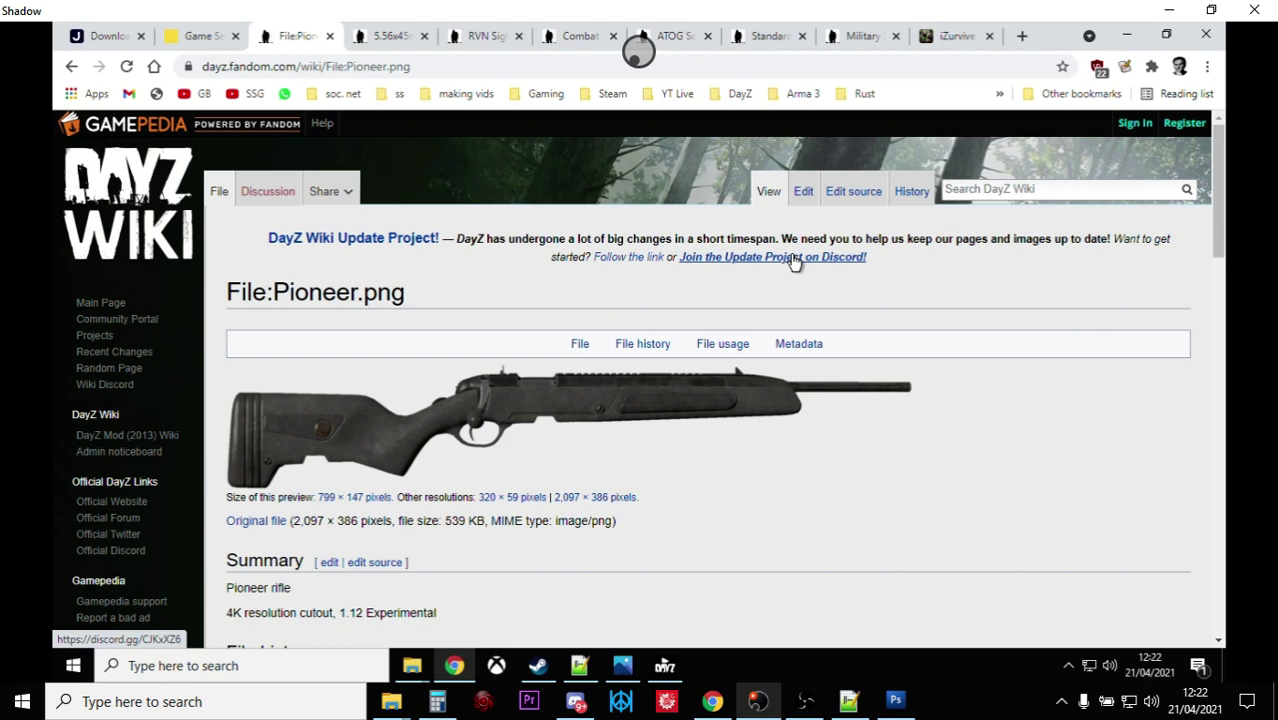
Step: Open the file browser of the 1C Scalespeeder Gaming PS4 server from the Nitrado services list
{"action": "left_click", "coordinate": [200, 37]}
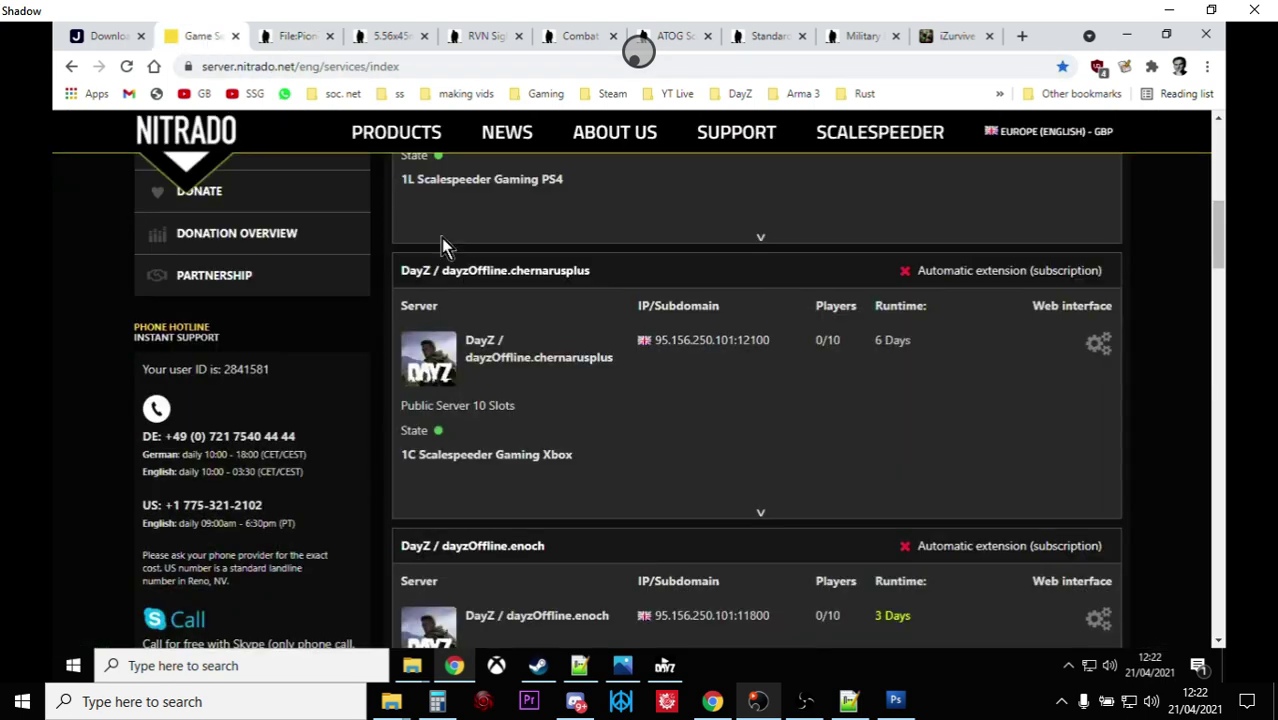
{"action": "scroll", "coordinate": [656, 399], "scroll_direction": "up", "scroll_amount": 10}
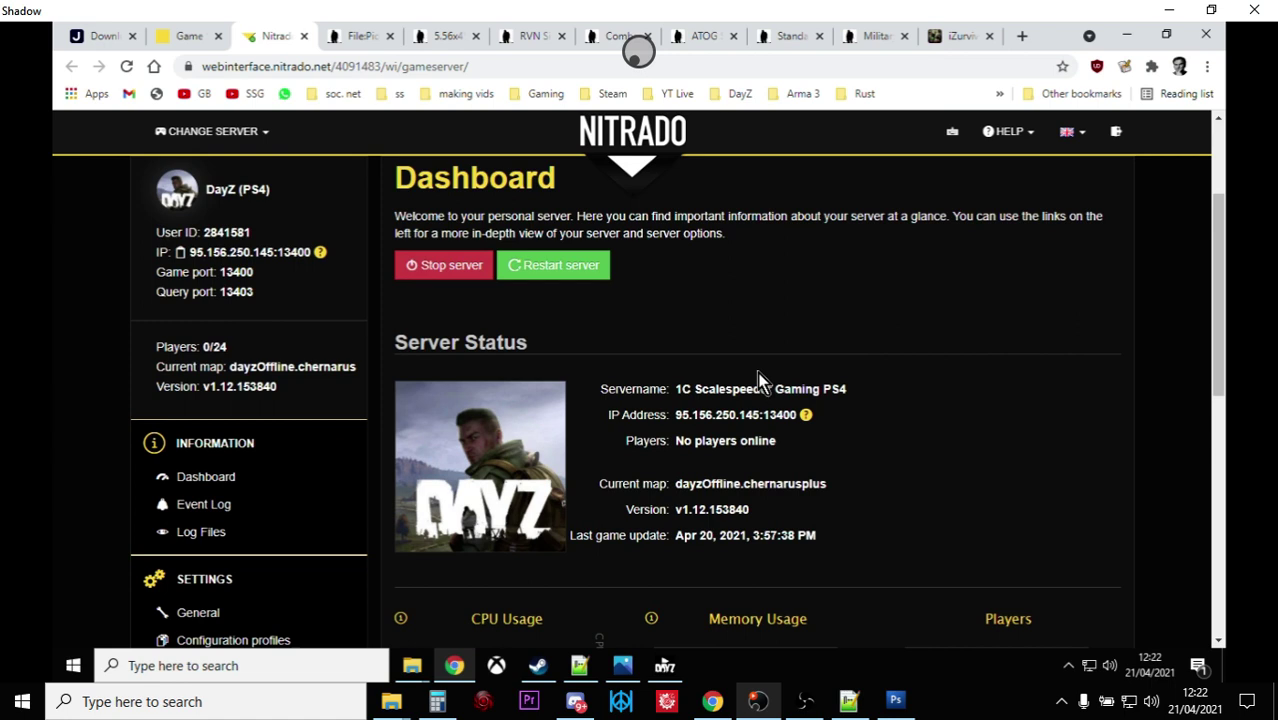
{"action": "scroll", "coordinate": [758, 380], "scroll_direction": "down", "scroll_amount": 3}
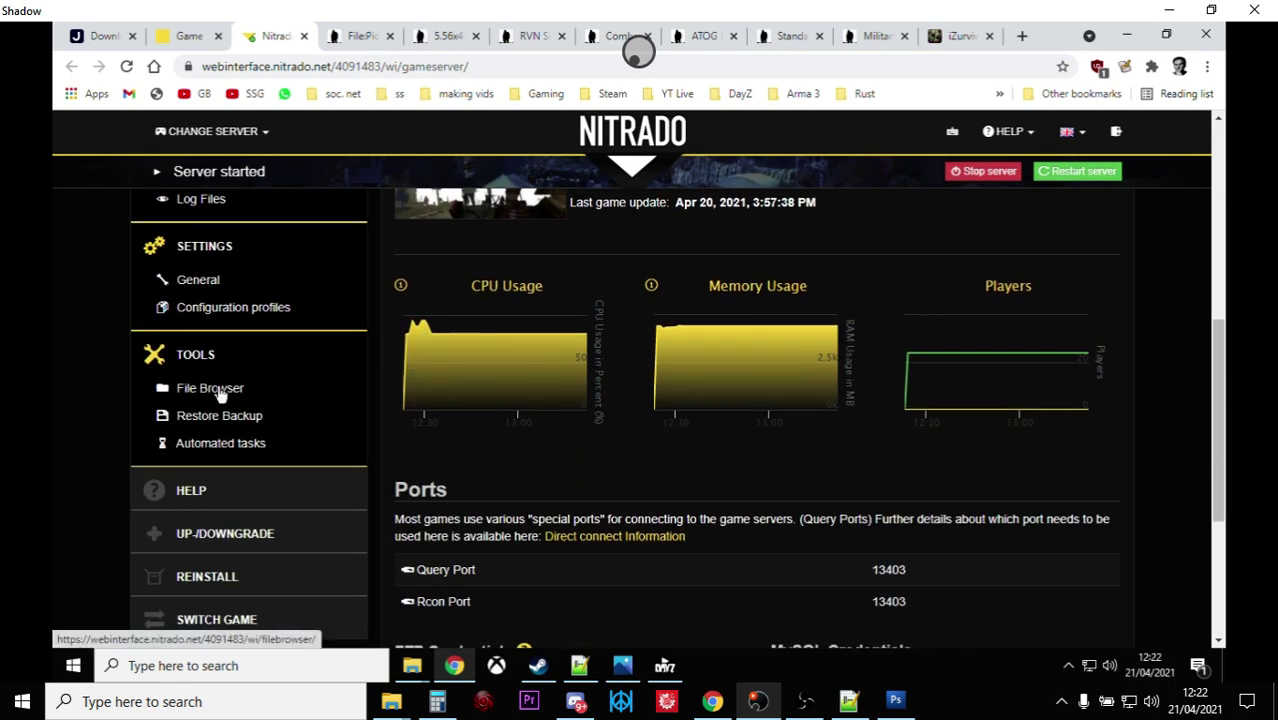
{"action": "left_click", "coordinate": [218, 390]}
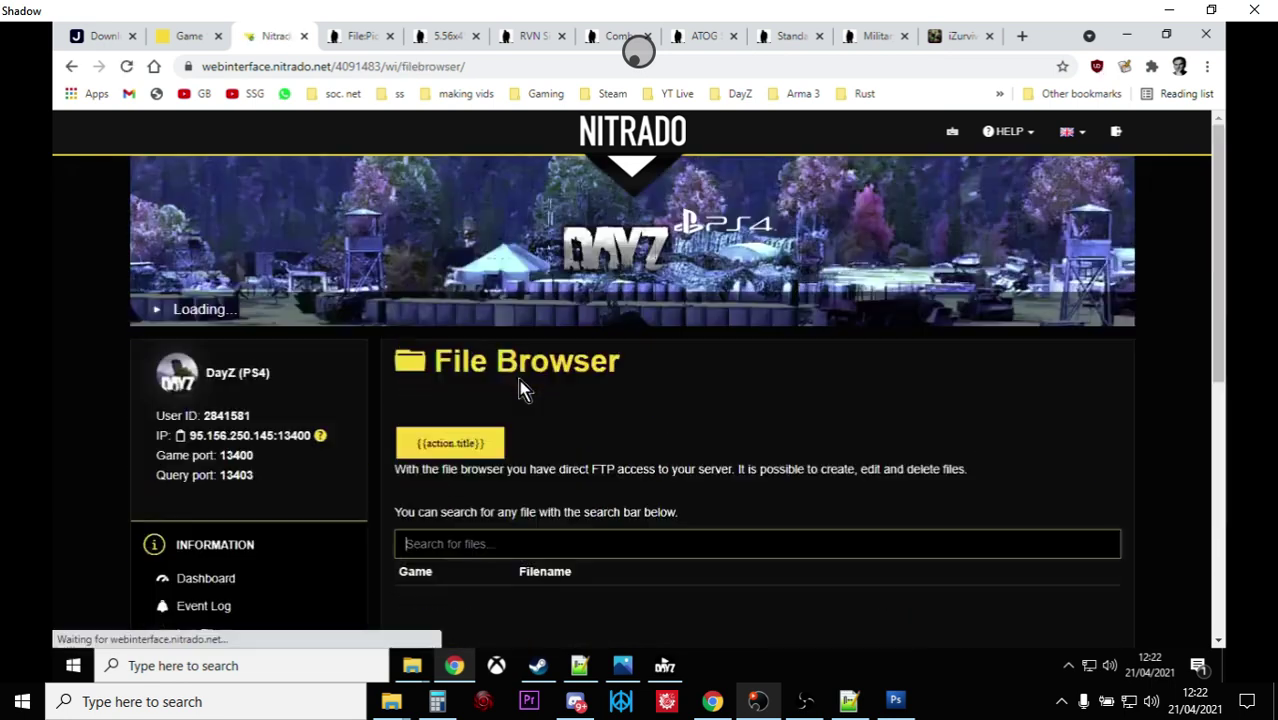
{"action": "scroll", "coordinate": [670, 392], "scroll_direction": "down", "scroll_amount": 2}
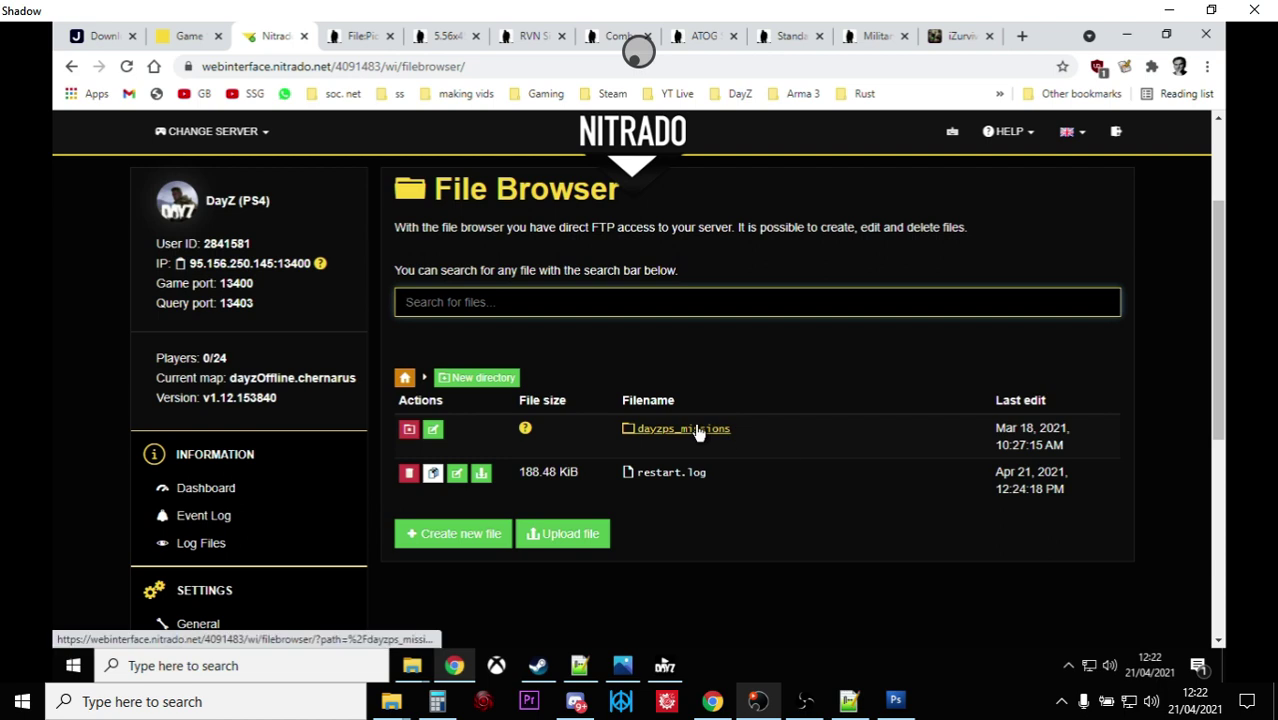
Step: Open the db folder inside dayzps_missions/dayzOffline.chernarusplus to view its XML files
{"action": "left_click", "coordinate": [700, 432]}
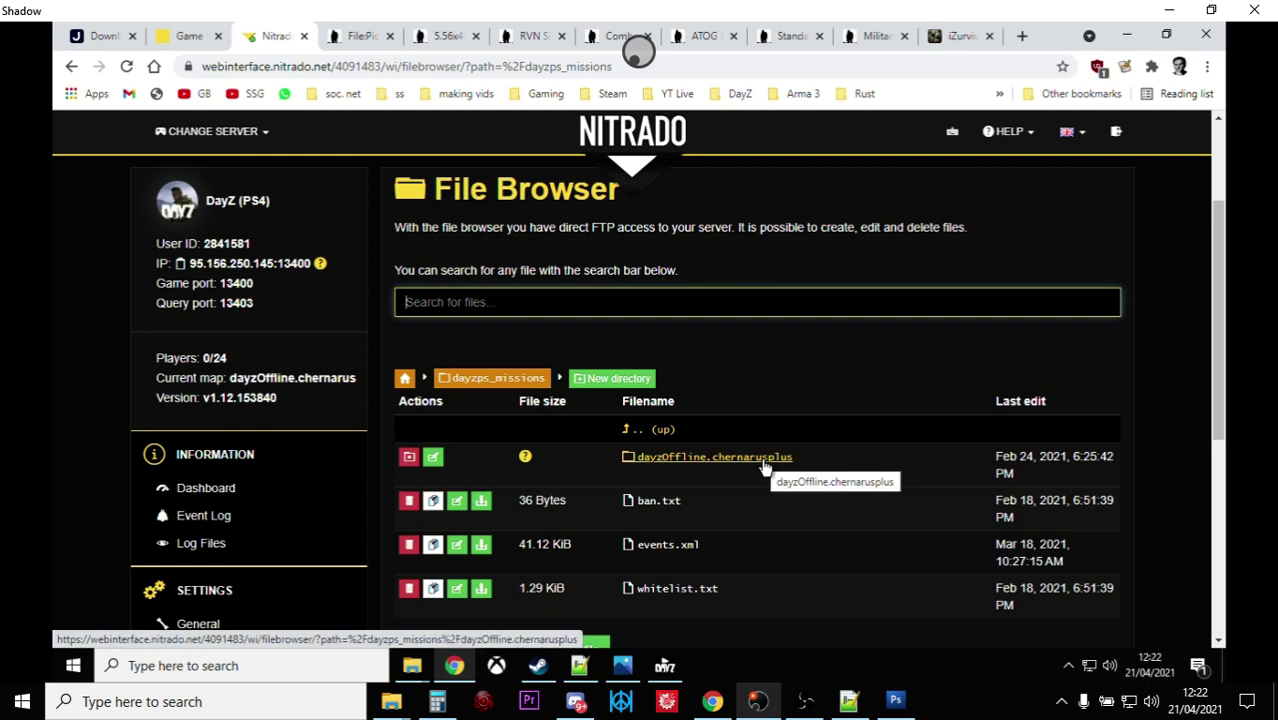
{"action": "left_click", "coordinate": [764, 467]}
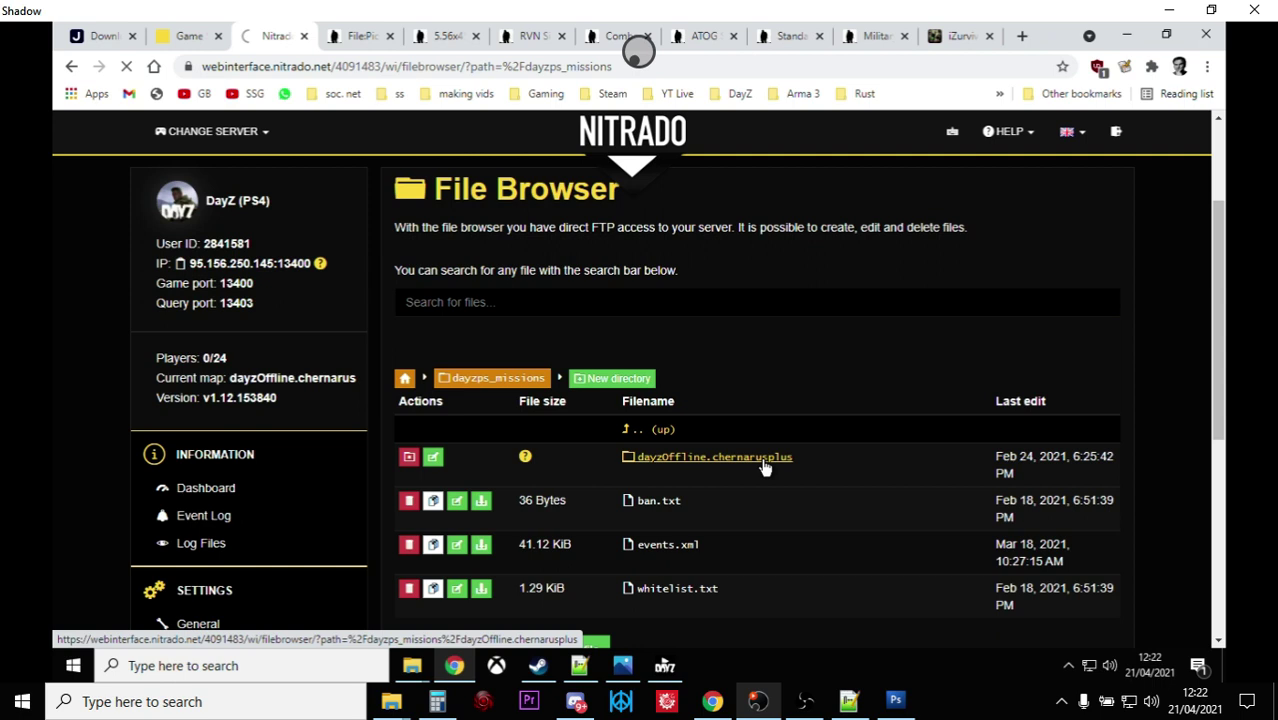
{"action": "scroll", "coordinate": [763, 465], "scroll_direction": "down", "scroll_amount": 3}
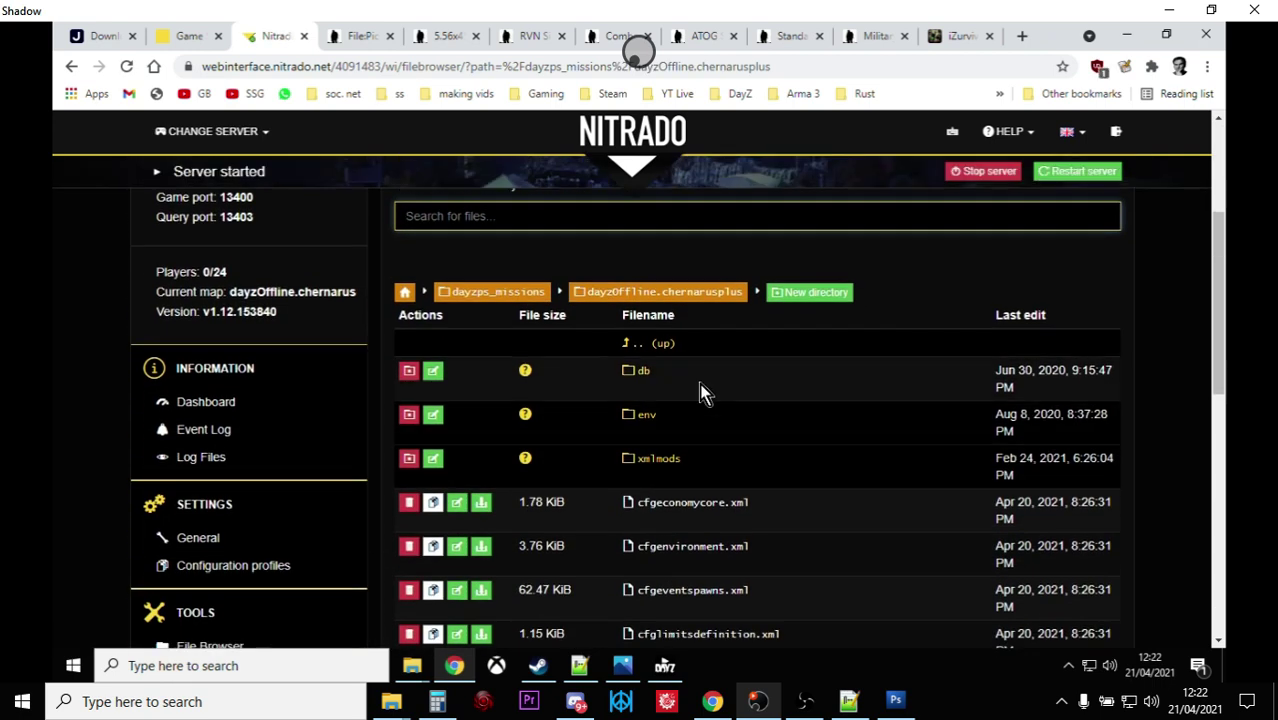
{"action": "left_click", "coordinate": [641, 371]}
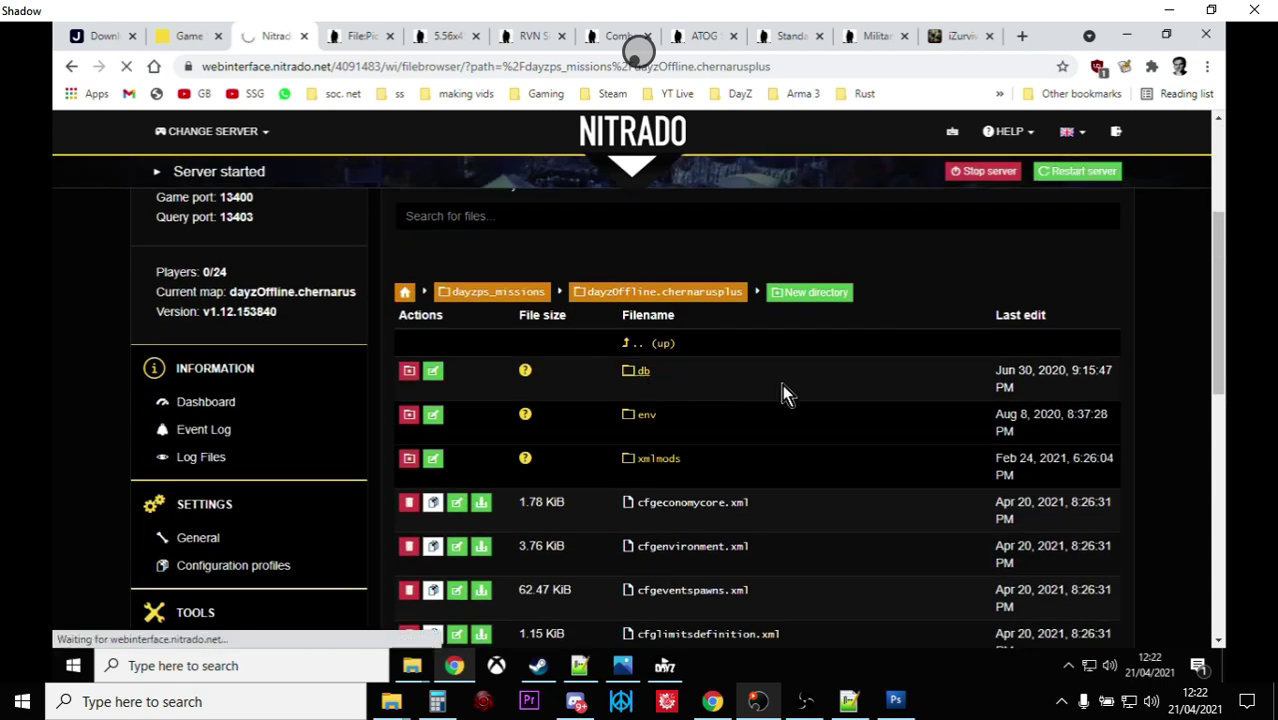
{"action": "scroll", "coordinate": [782, 384], "scroll_direction": "down", "scroll_amount": 3}
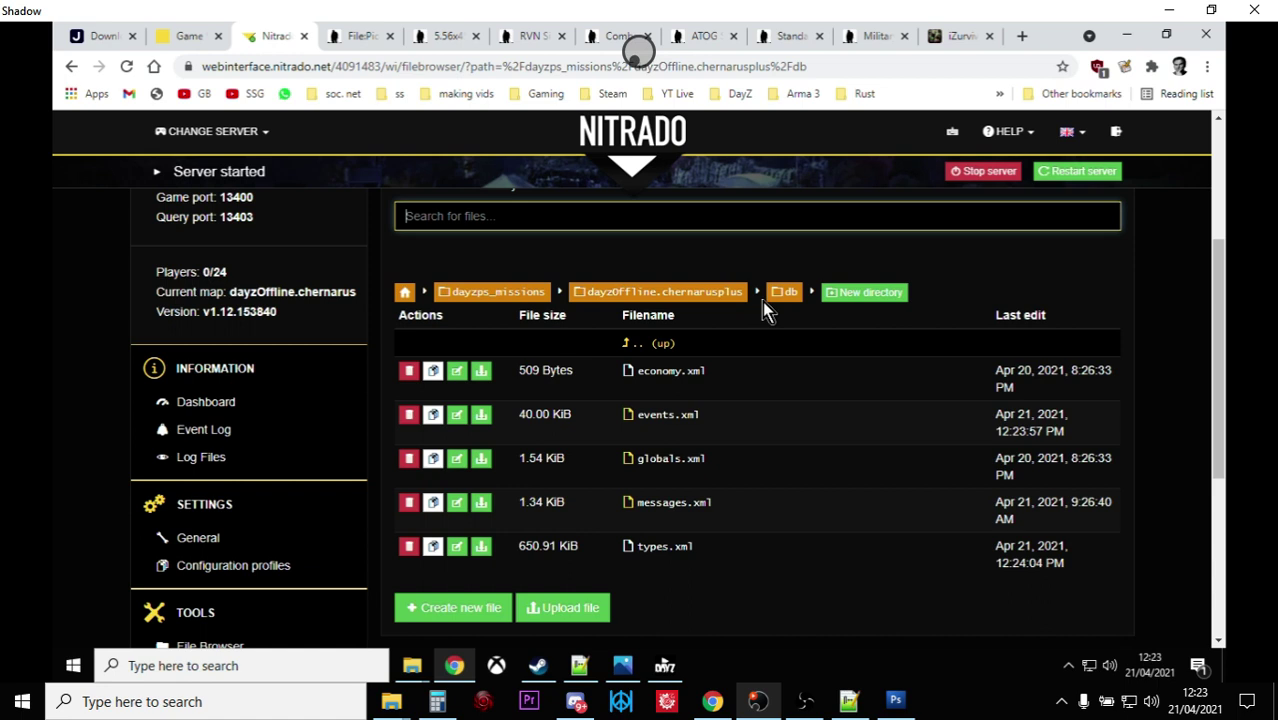
Step: Return to the dayzOffline.chernarusplus folder and look through its files down to cfgspawnabletypes.xml
{"action": "left_click", "coordinate": [684, 296]}
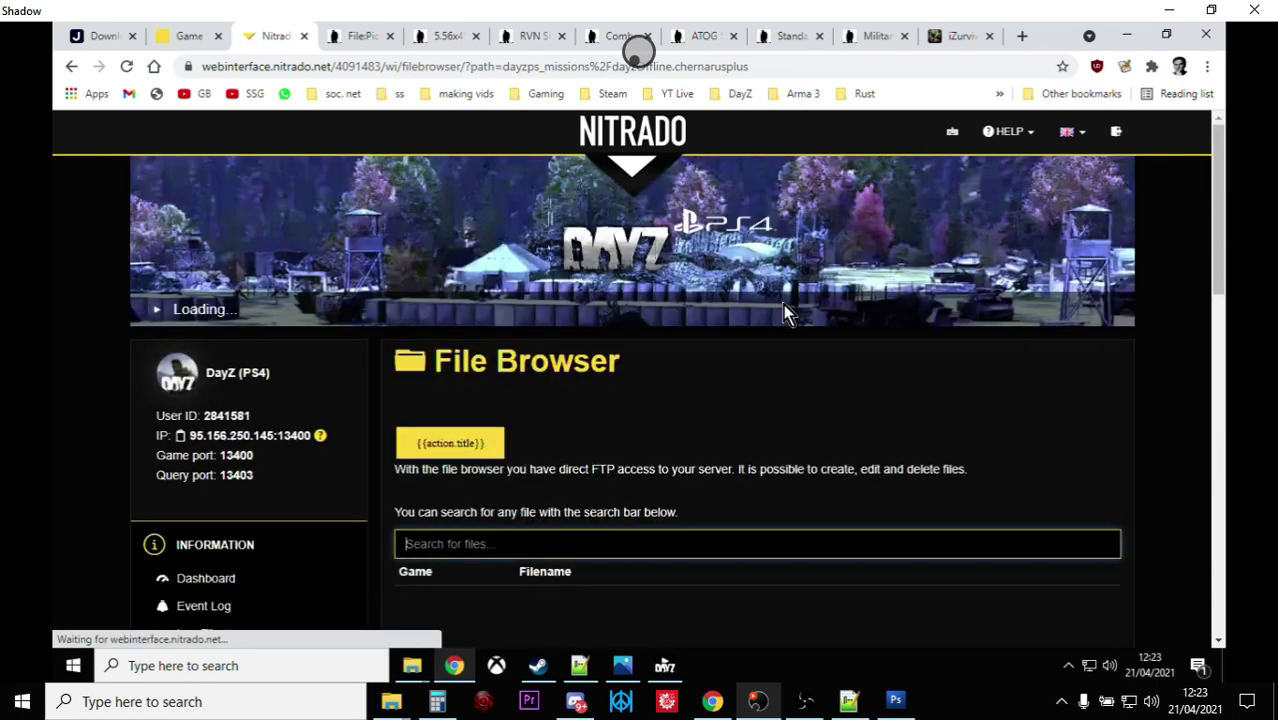
{"action": "scroll", "coordinate": [785, 313], "scroll_direction": "down", "scroll_amount": 4}
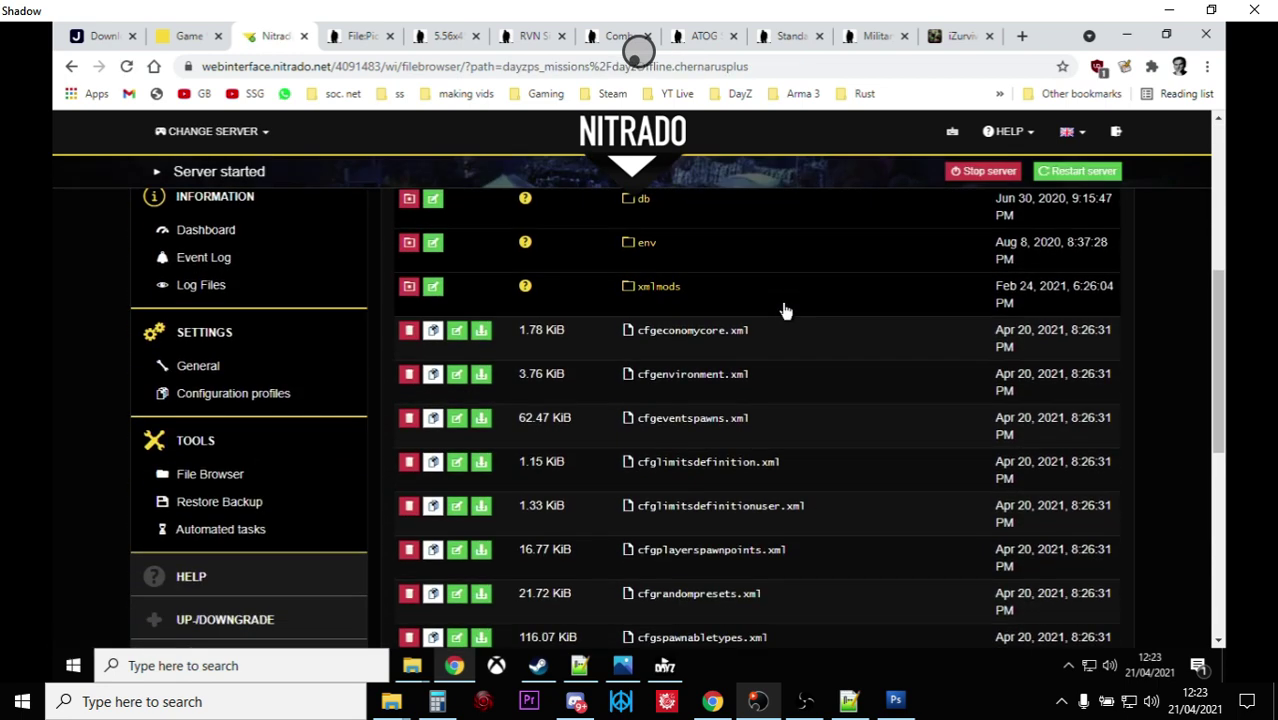
{"action": "scroll", "coordinate": [785, 313], "scroll_direction": "down", "scroll_amount": 1}
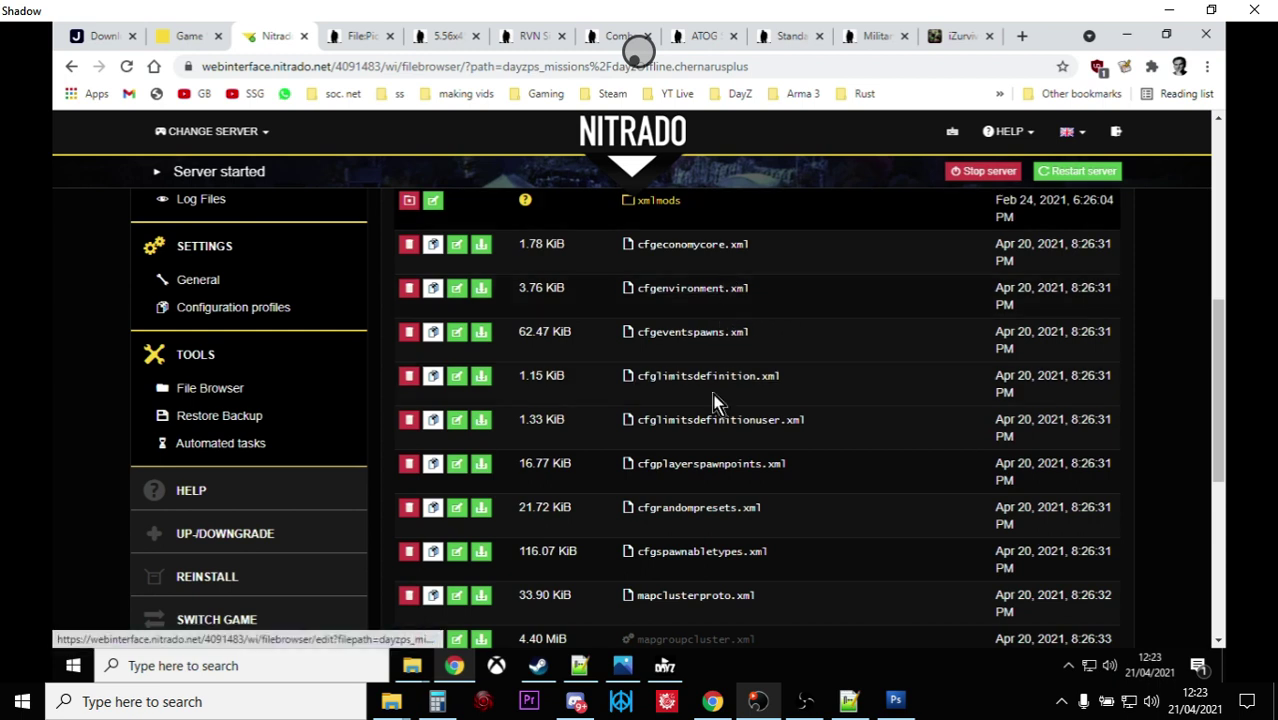
{"action": "scroll", "coordinate": [714, 420], "scroll_direction": "down", "scroll_amount": 2}
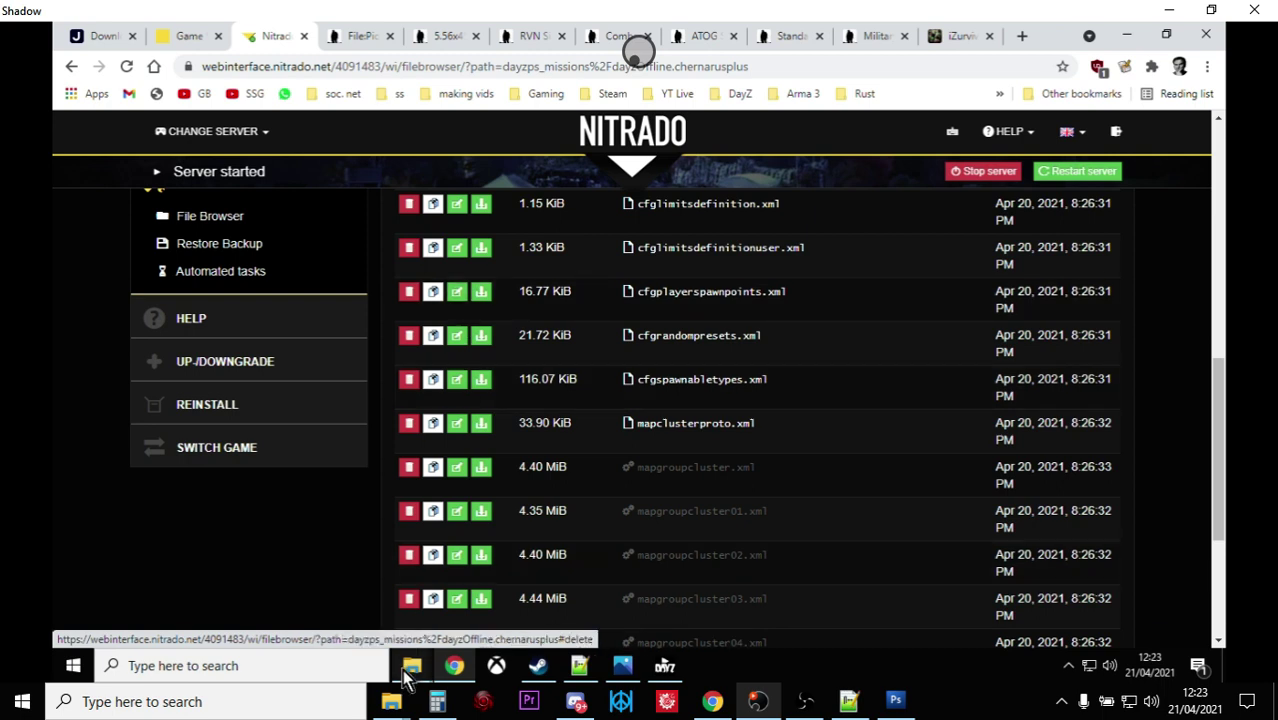
Step: Switch to Notepad++ and examine where the Scout type entry starts and ends in types.xml
{"action": "left_click", "coordinate": [579, 665]}
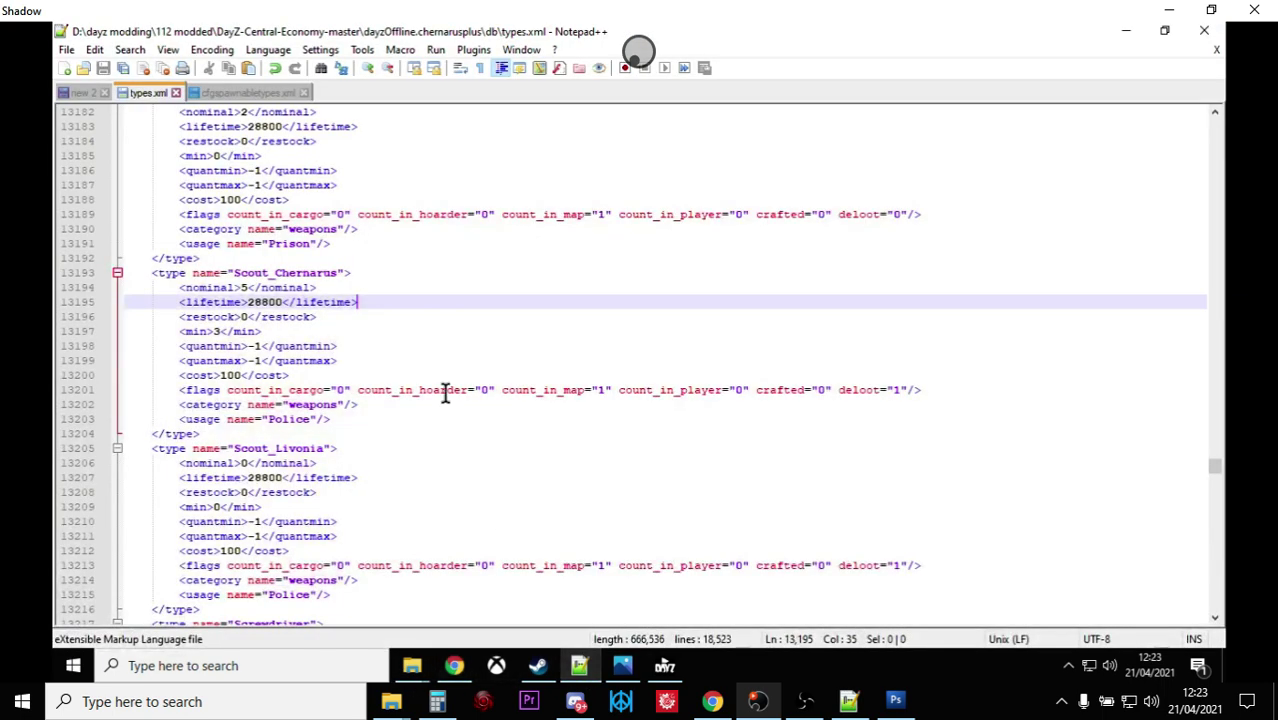
{"action": "scroll", "coordinate": [440, 316], "scroll_direction": "up", "scroll_amount": 1}
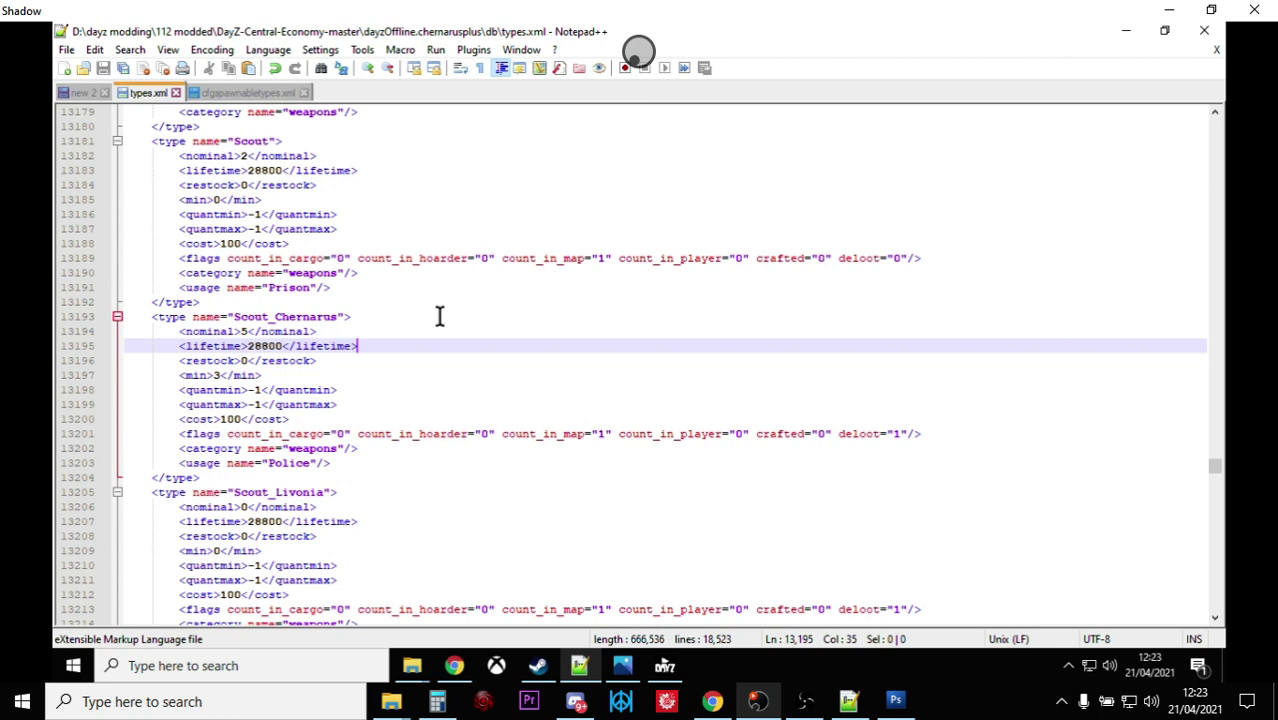
{"action": "left_click_drag", "start_coordinate": [205, 302], "coordinate": [148, 143]}
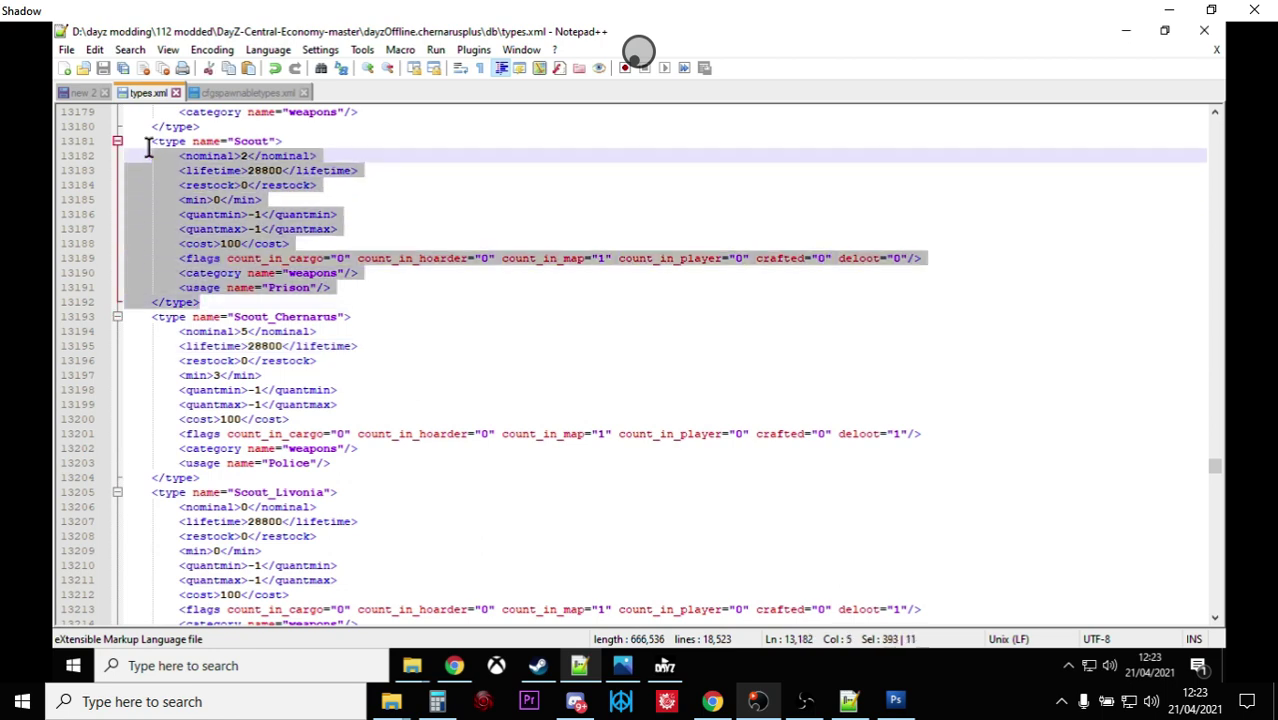
{"action": "left_click", "coordinate": [362, 172]}
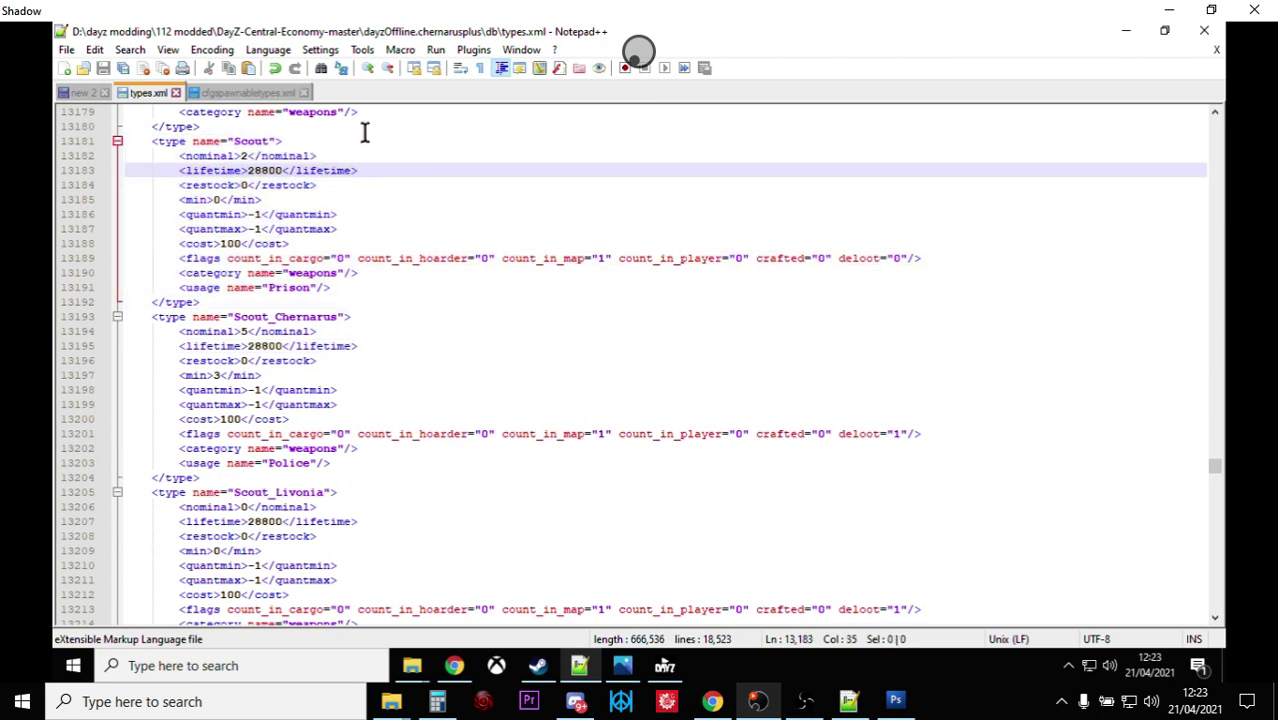
{"action": "left_click", "coordinate": [362, 126]}
{"action": "left_click", "coordinate": [250, 301]}
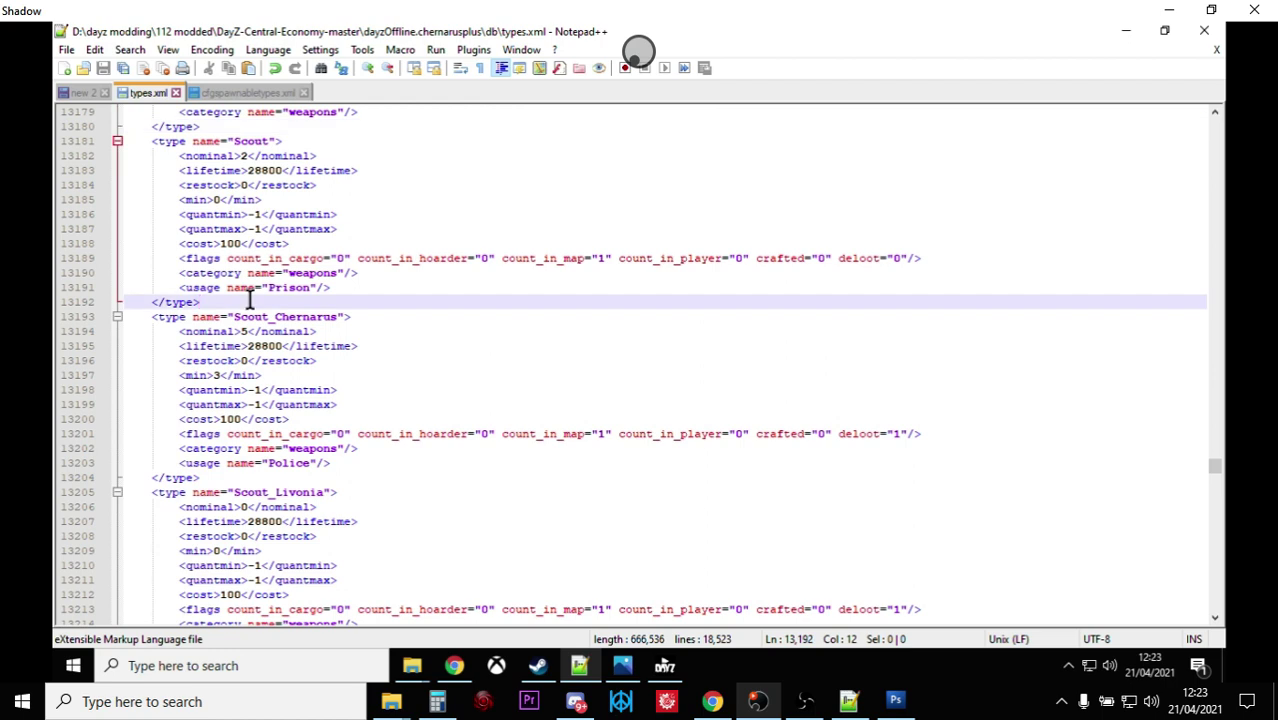
{"action": "left_click", "coordinate": [404, 129]}
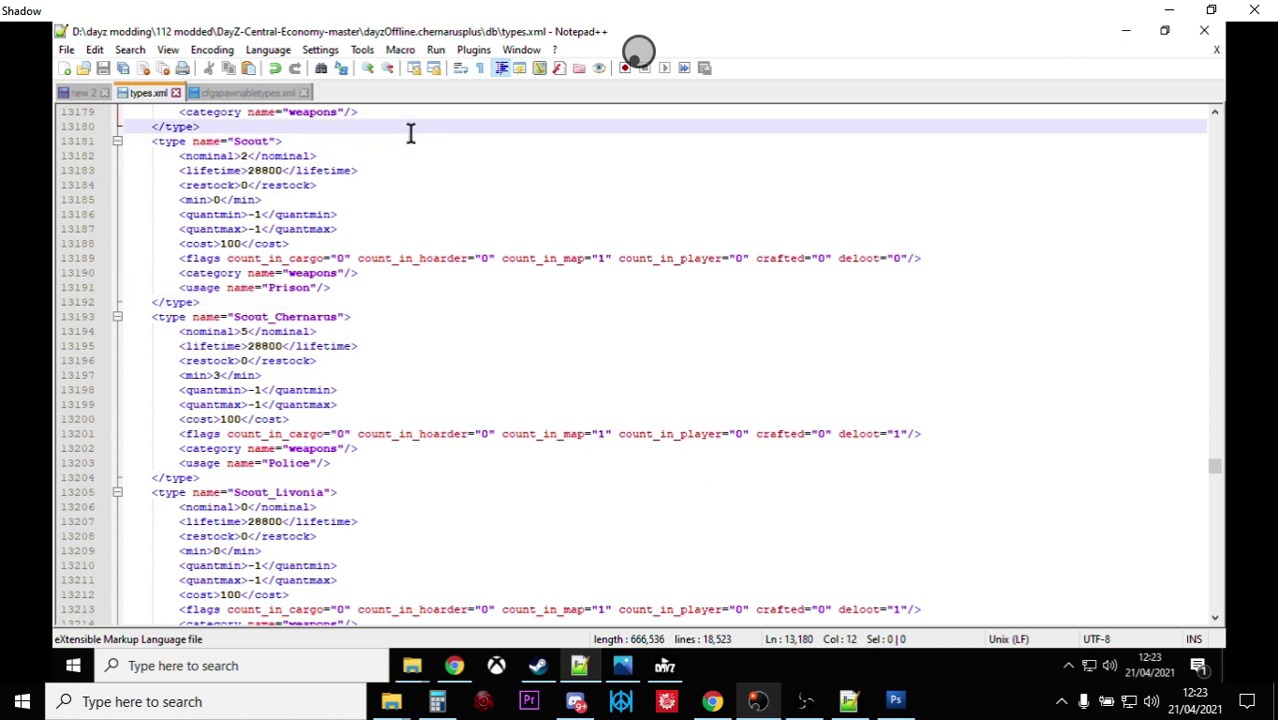
Step: Search types.xml from the beginning for "scout" until reaching the plain Scout type entry
{"action": "left_click_drag", "start_coordinate": [1212, 467], "coordinate": [1208, 110]}
{"action": "left_click", "coordinate": [1026, 152]}
{"action": "key", "text": "ctrl+f"}
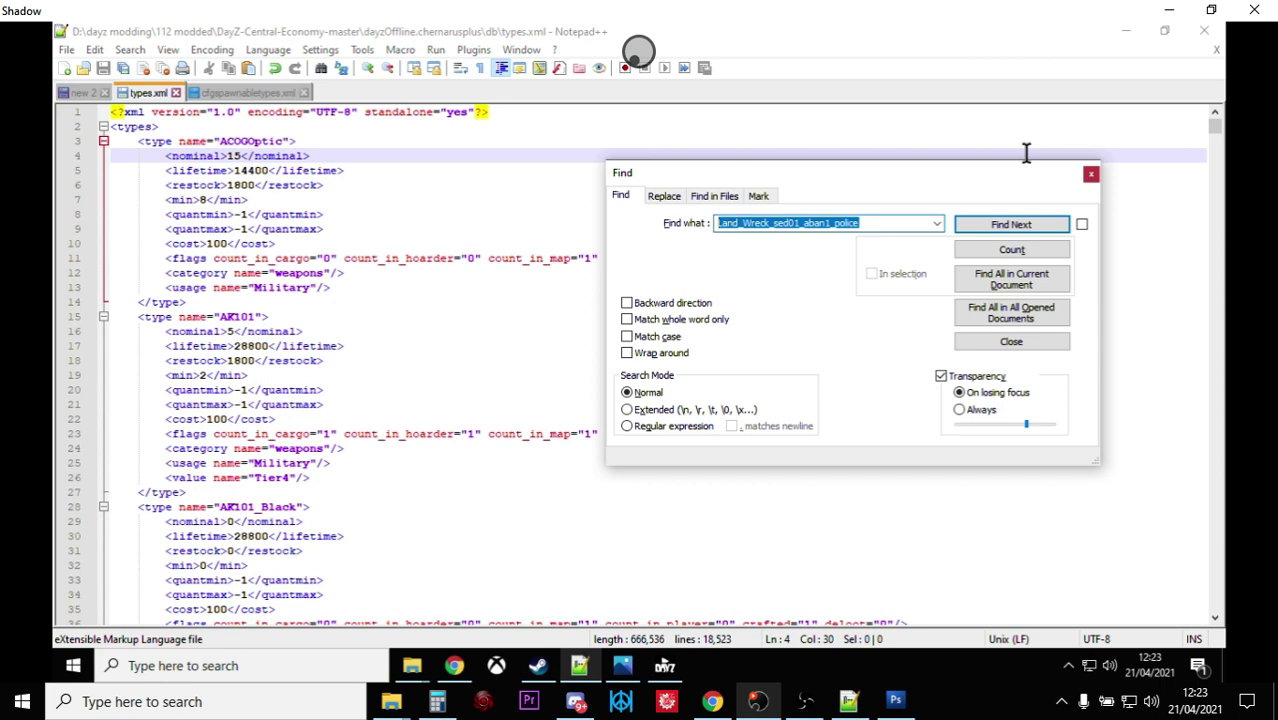
{"action": "type", "text": "scout"}
{"action": "key", "text": "Return"}
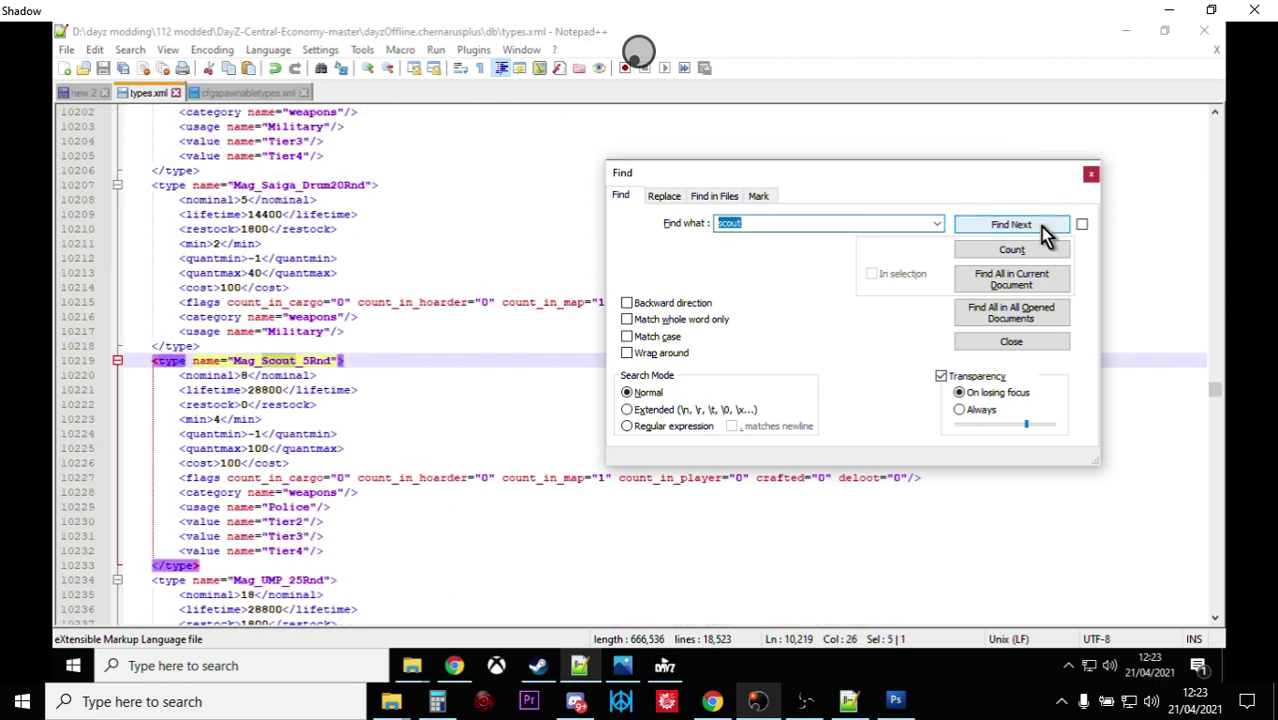
{"action": "left_click", "coordinate": [1011, 224]}
{"action": "left_click", "coordinate": [1091, 173]}
{"action": "scroll", "coordinate": [400, 450], "scroll_direction": "down", "scroll_amount": 2}
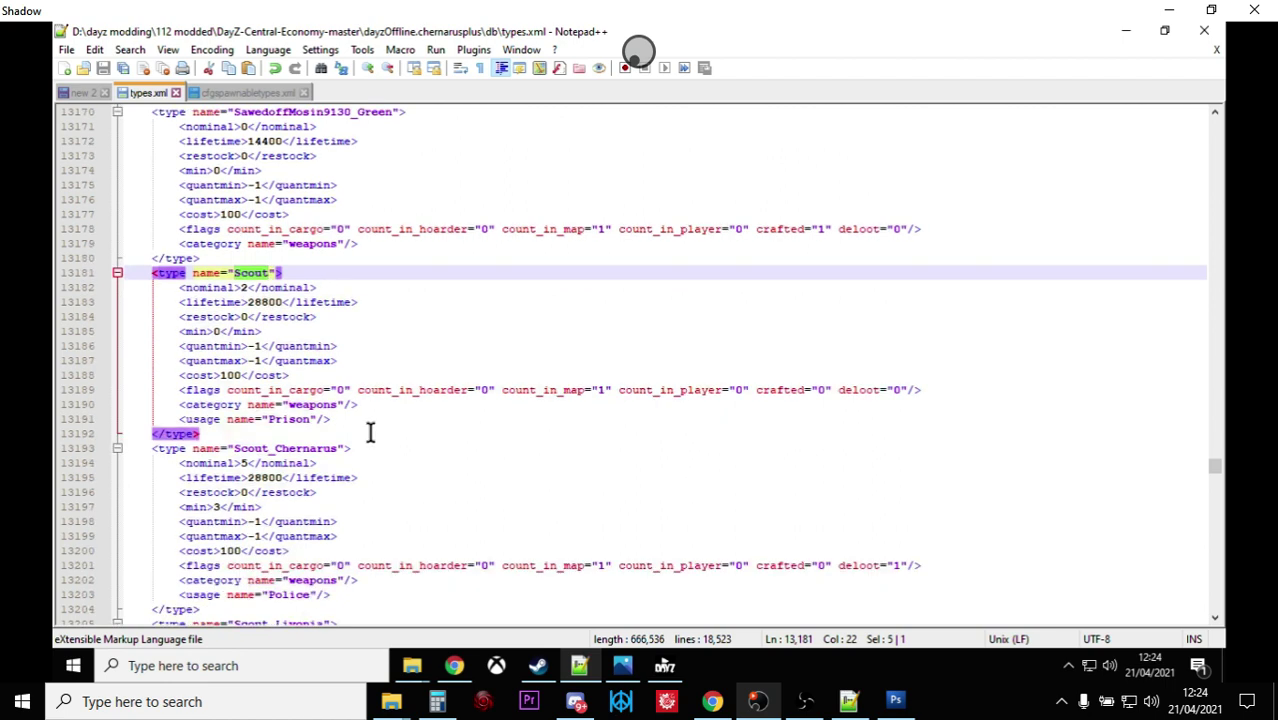
Step: Review the Scout entry and its Prison usage line, and set its nominal to 10 and min to 8
{"action": "left_click_drag", "start_coordinate": [200, 434], "coordinate": [140, 272]}
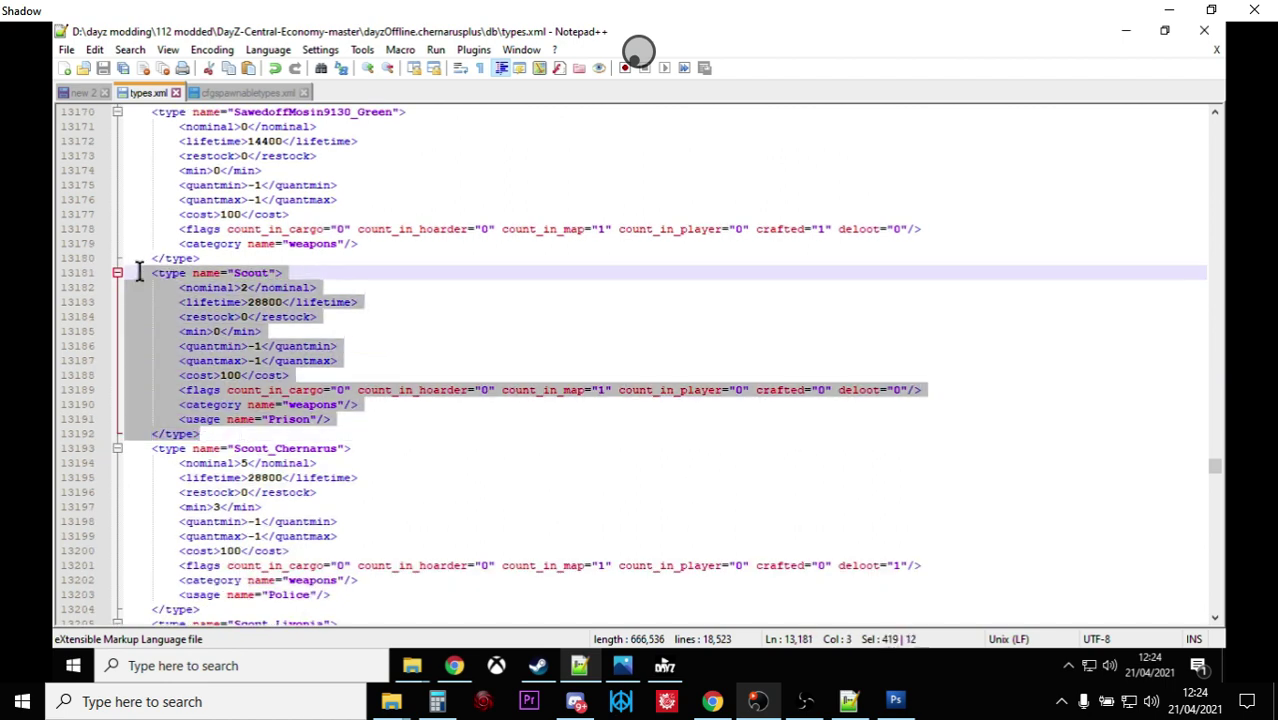
{"action": "left_click", "coordinate": [318, 317]}
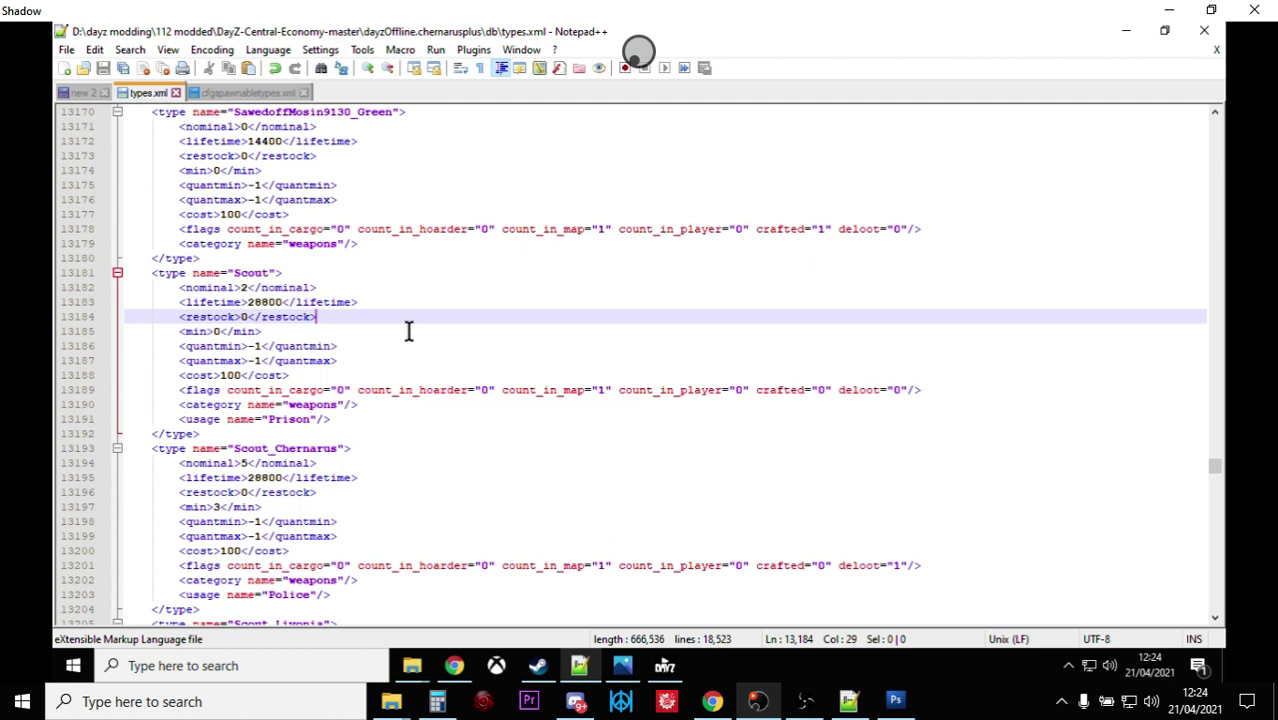
{"action": "left_click_drag", "start_coordinate": [365, 418], "coordinate": [178, 419]}
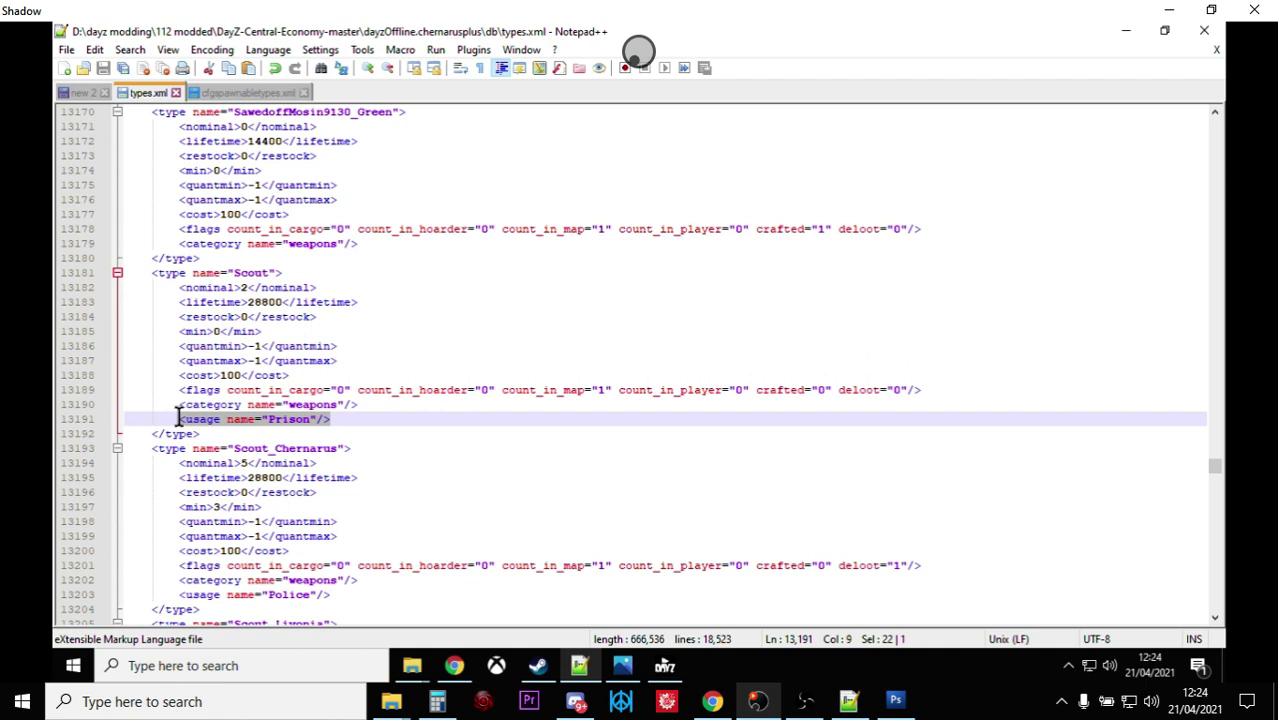
{"action": "left_click", "coordinate": [365, 419]}
{"action": "left_click", "coordinate": [245, 287]}
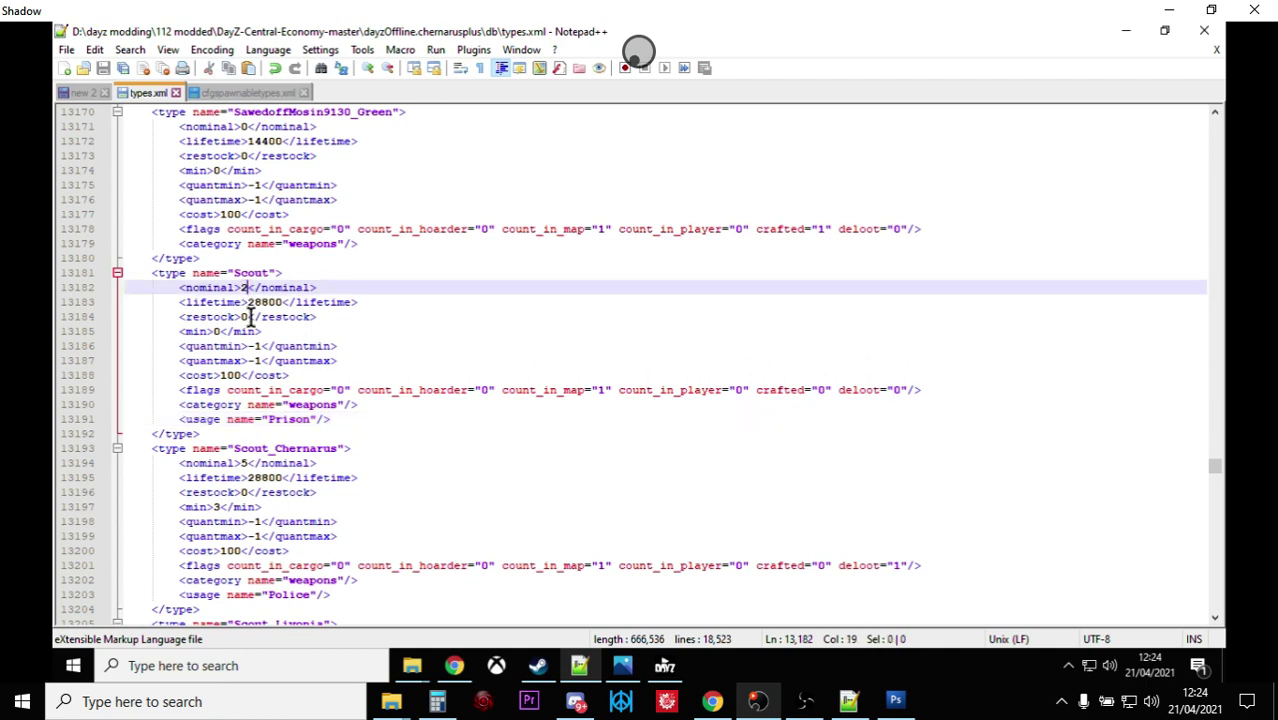
{"action": "key", "text": "BackSpace"}
{"action": "type", "text": "10"}
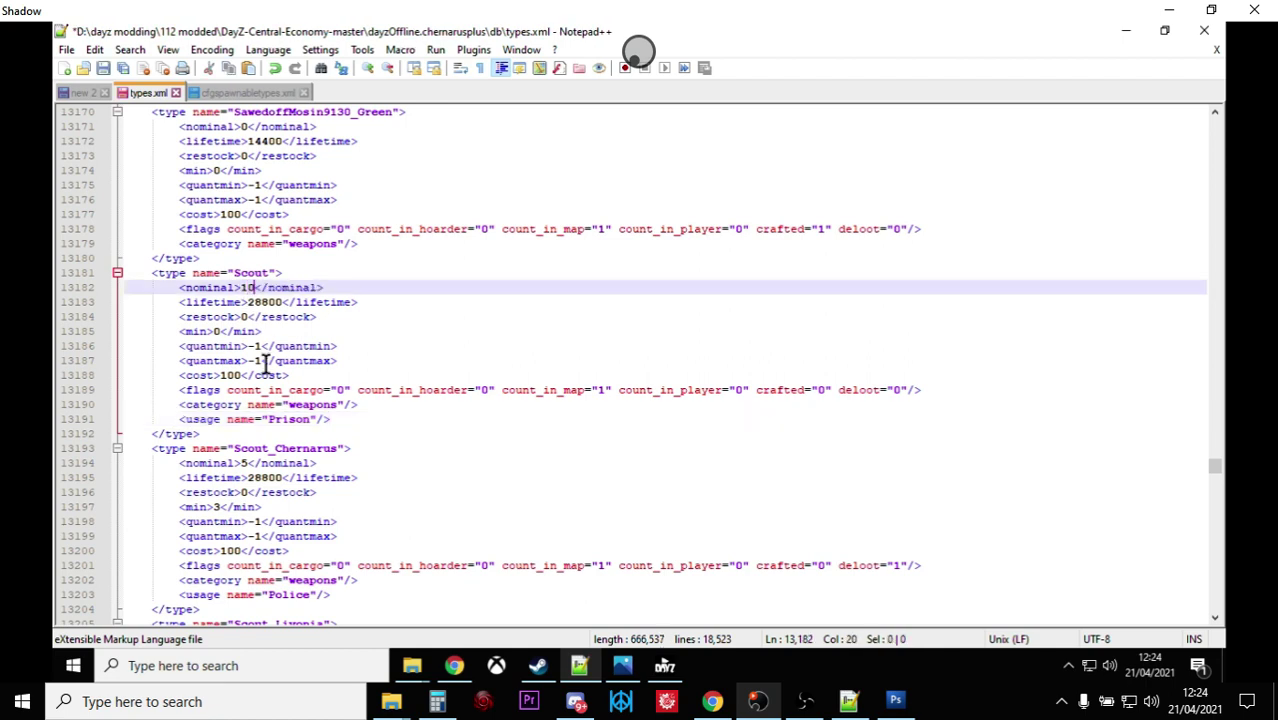
{"action": "left_click", "coordinate": [220, 331]}
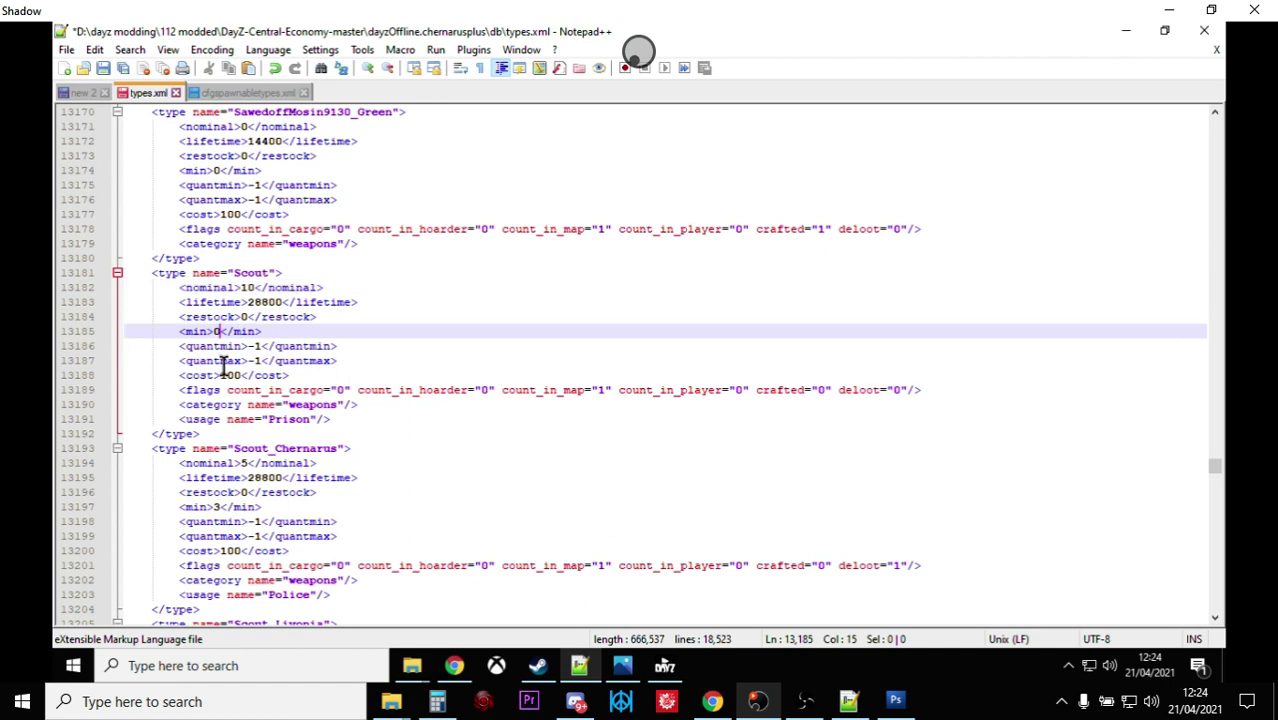
{"action": "key", "text": "BackSpace"}
{"action": "type", "text": "8"}
{"action": "left_click", "coordinate": [469, 417]}
Step: Set the Scout_Chernarus entry's nominal to 10 and its min to 8
{"action": "scroll", "coordinate": [468, 415], "scroll_direction": "down", "scroll_amount": 3}
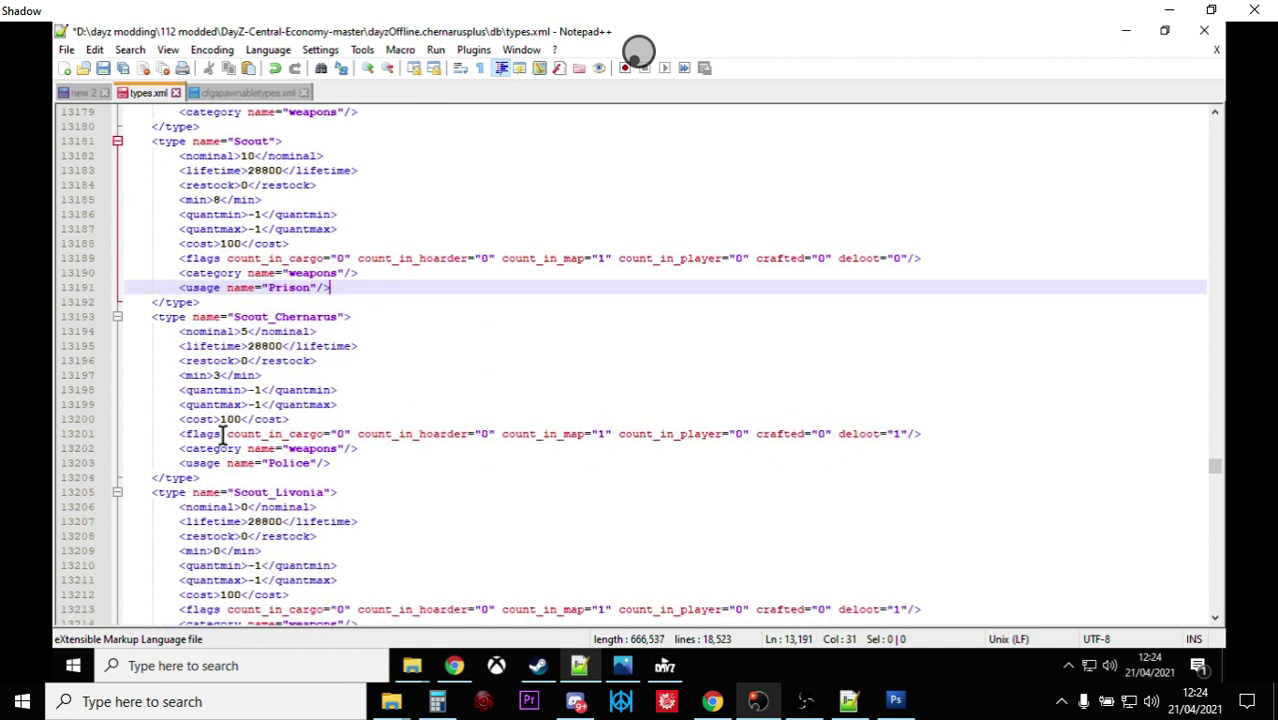
{"action": "left_click_drag", "start_coordinate": [198, 477], "coordinate": [145, 317]}
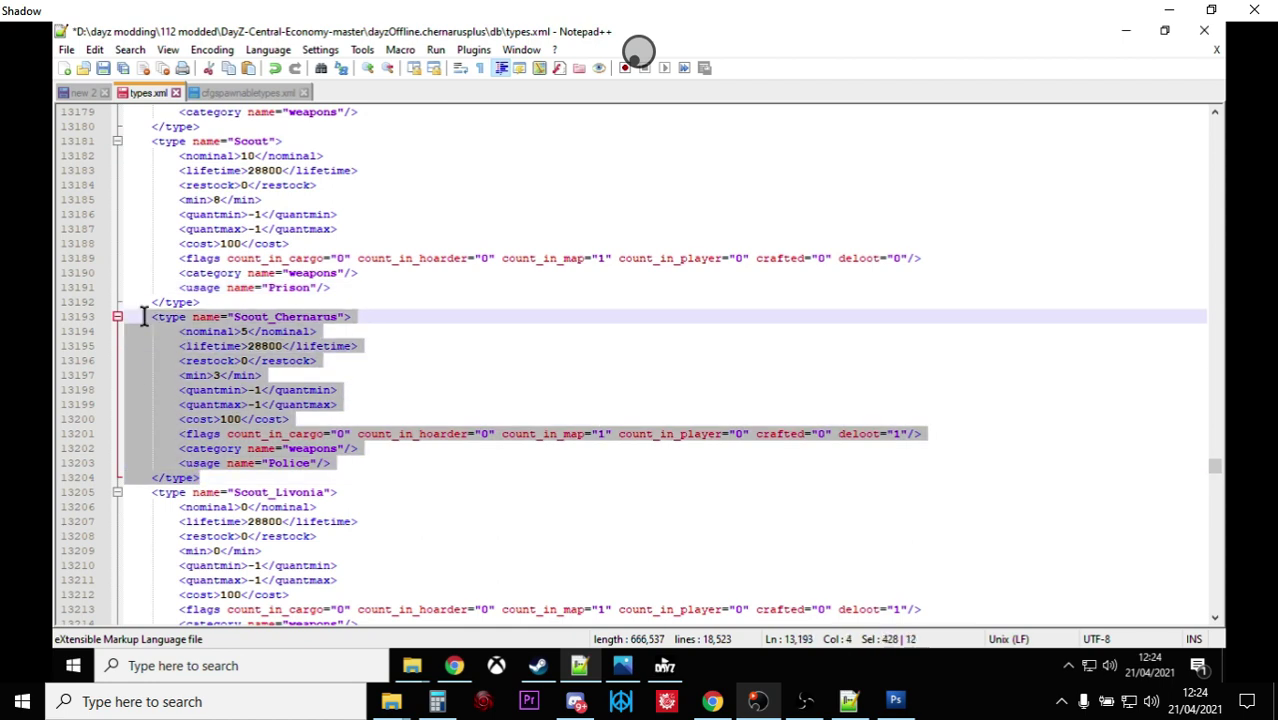
{"action": "left_click", "coordinate": [330, 375]}
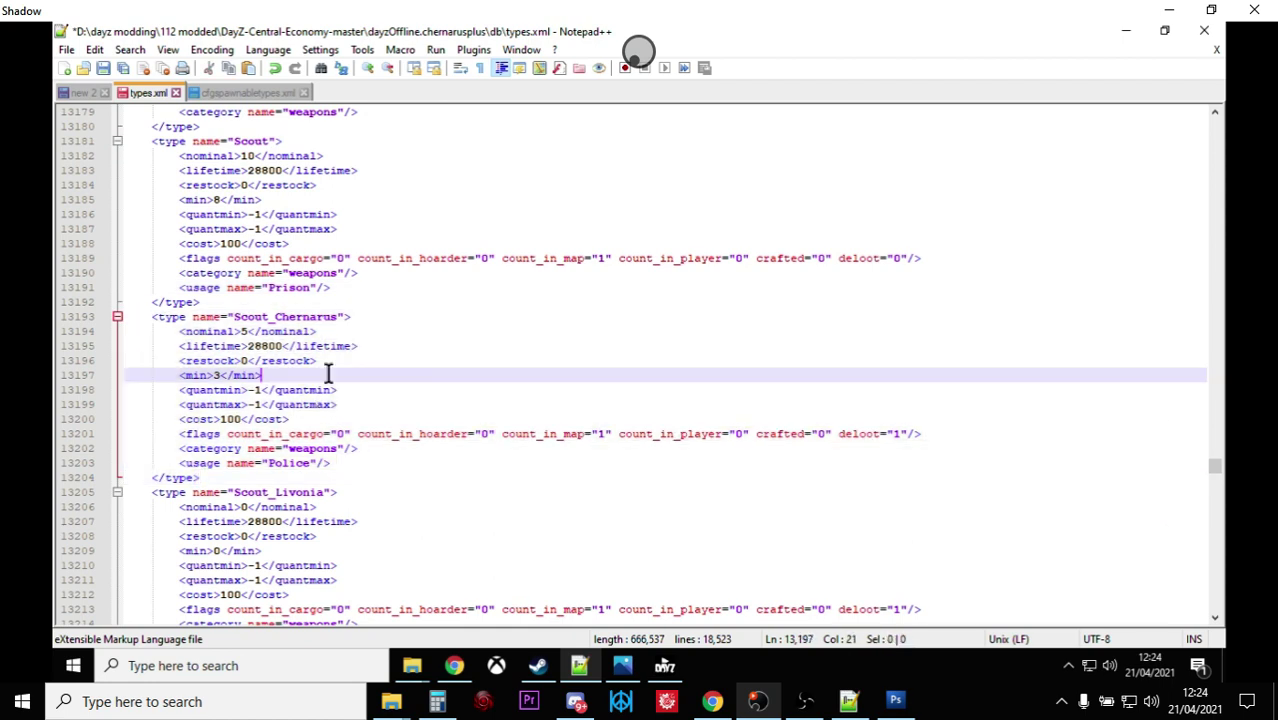
{"action": "left_click", "coordinate": [247, 331]}
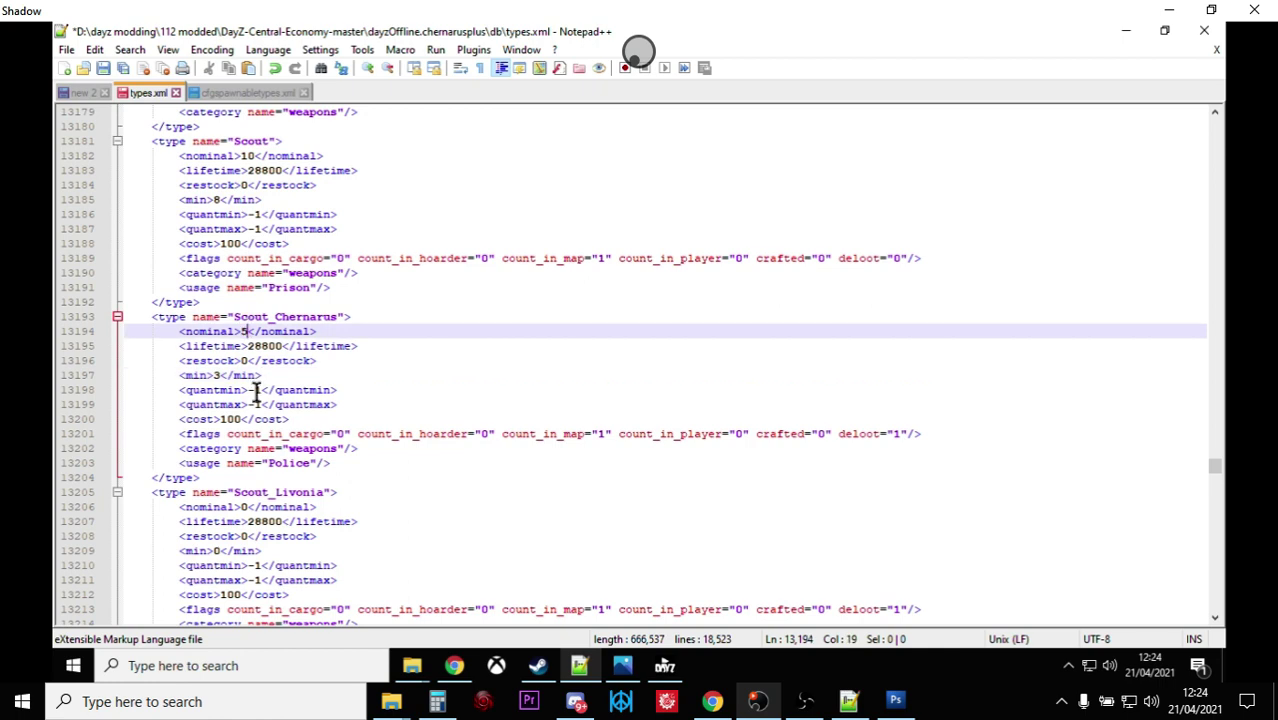
{"action": "key", "text": "BackSpace"}
{"action": "type", "text": "10"}
{"action": "left_click", "coordinate": [218, 376]}
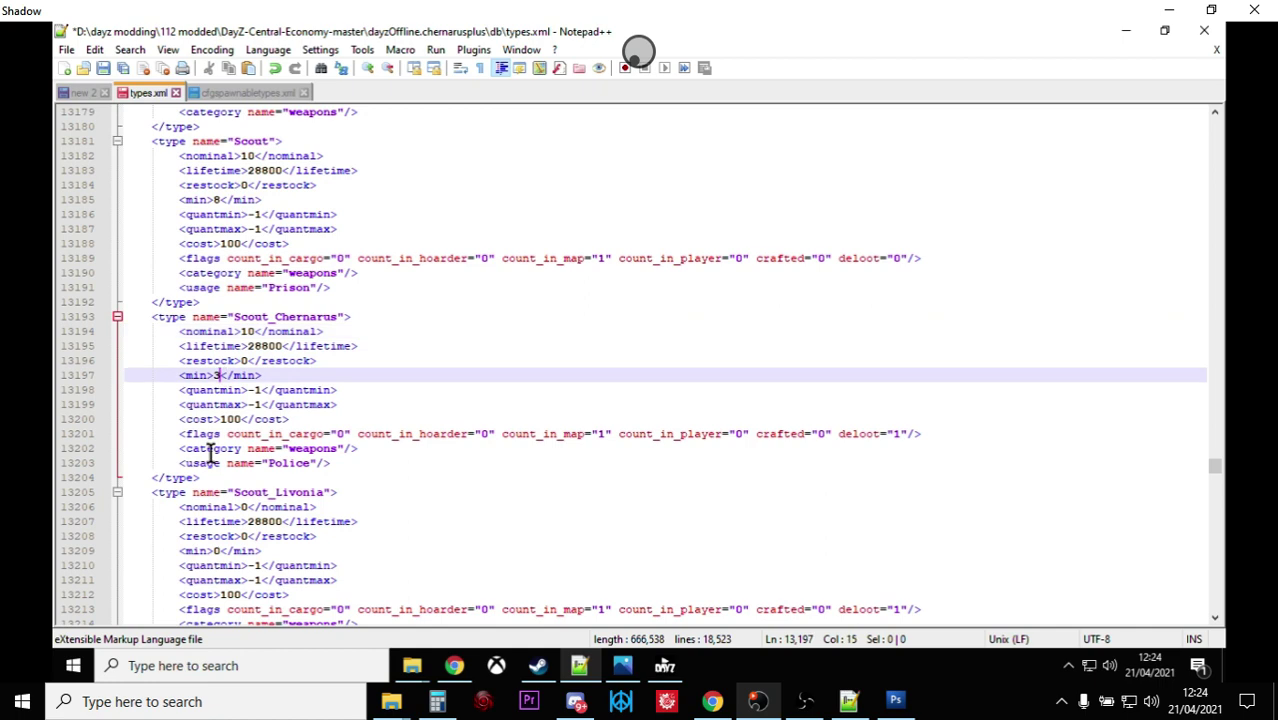
{"action": "key", "text": "BackSpace"}
{"action": "type", "text": "8"}
{"action": "left_click", "coordinate": [426, 474]}
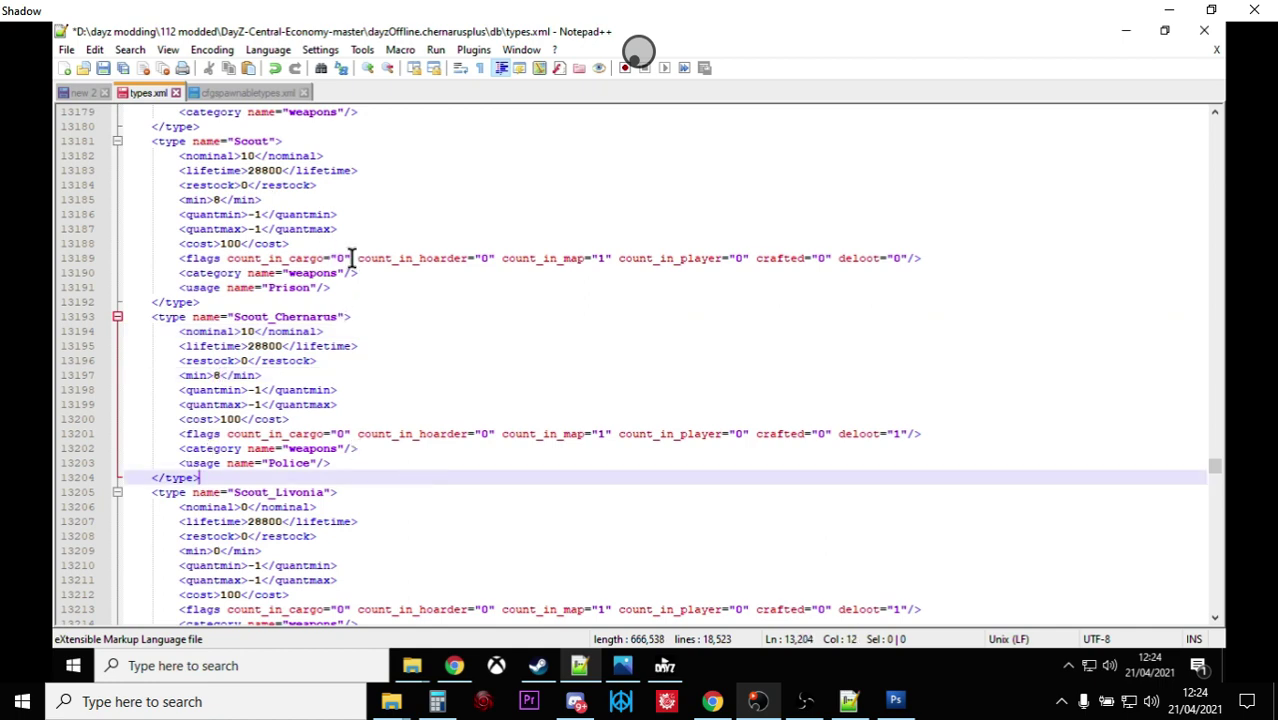
Step: Review the usage lines of the Scout and Scout_Chernarus entries, and set Scout_Chernarus's deloot flag to 0
{"action": "left_click", "coordinate": [348, 286]}
{"action": "left_click_drag", "start_coordinate": [348, 286], "coordinate": [148, 287]}
{"action": "left_click", "coordinate": [403, 446]}
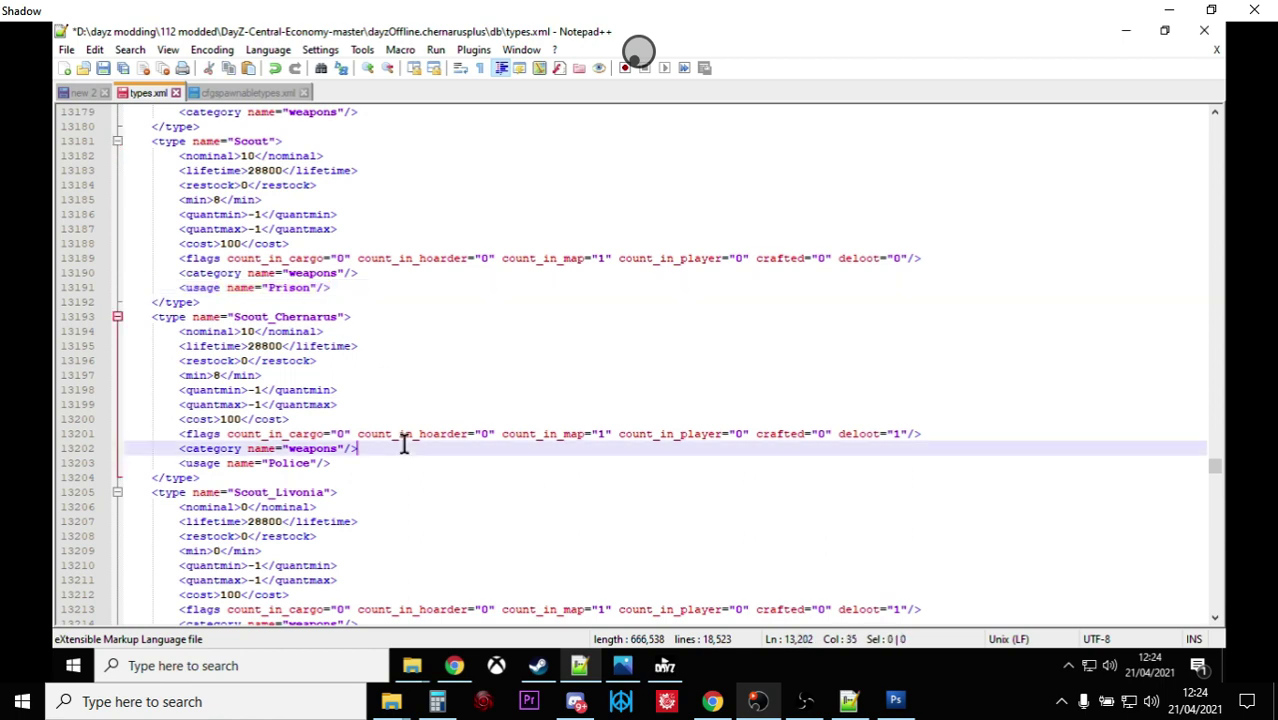
{"action": "left_click_drag", "start_coordinate": [331, 463], "coordinate": [177, 461]}
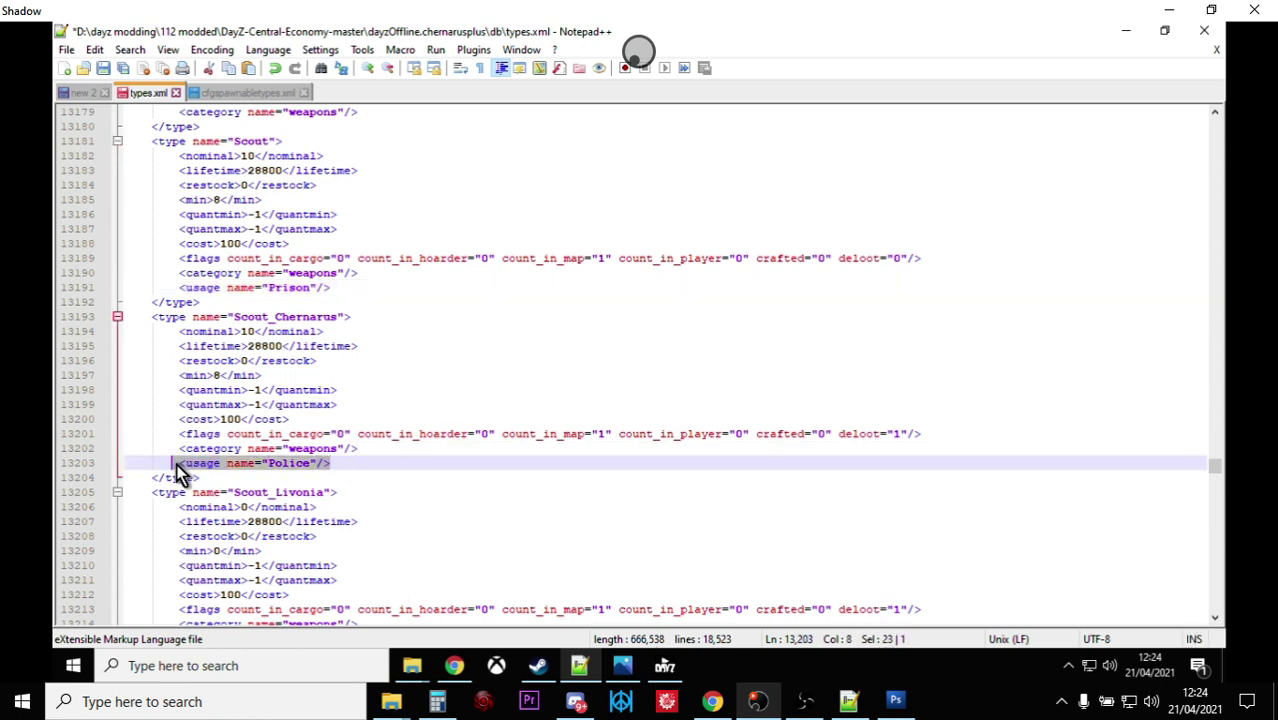
{"action": "left_click_drag", "start_coordinate": [838, 433], "coordinate": [921, 431]}
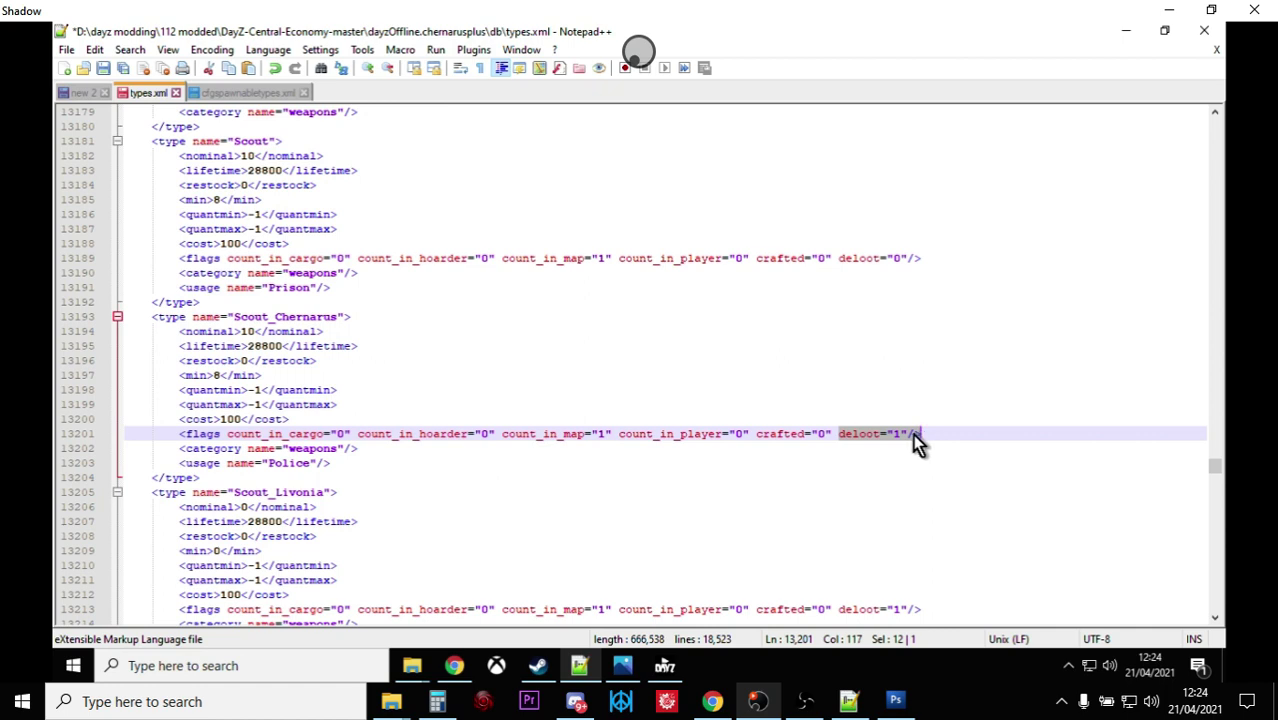
{"action": "key", "text": "Down"}
{"action": "left_click", "coordinate": [896, 433]}
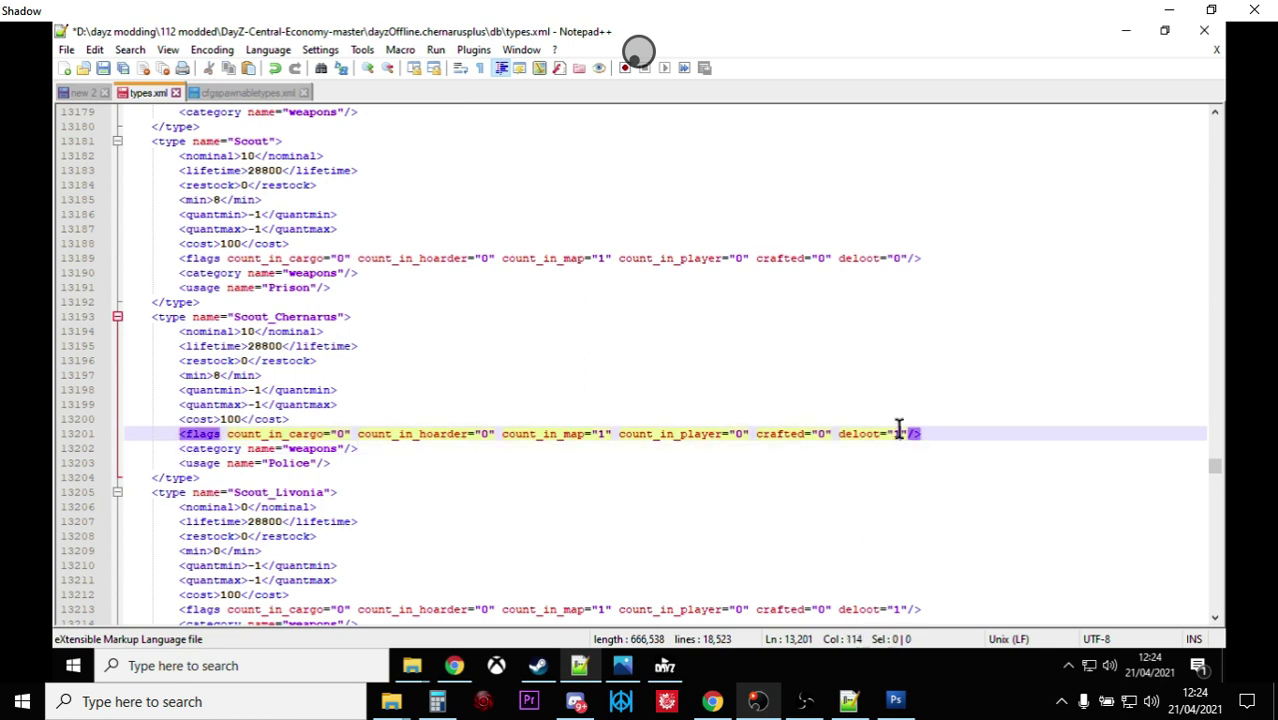
{"action": "key", "text": "BackSpace"}
{"action": "type", "text": "0"}
{"action": "left_click", "coordinate": [435, 469]}
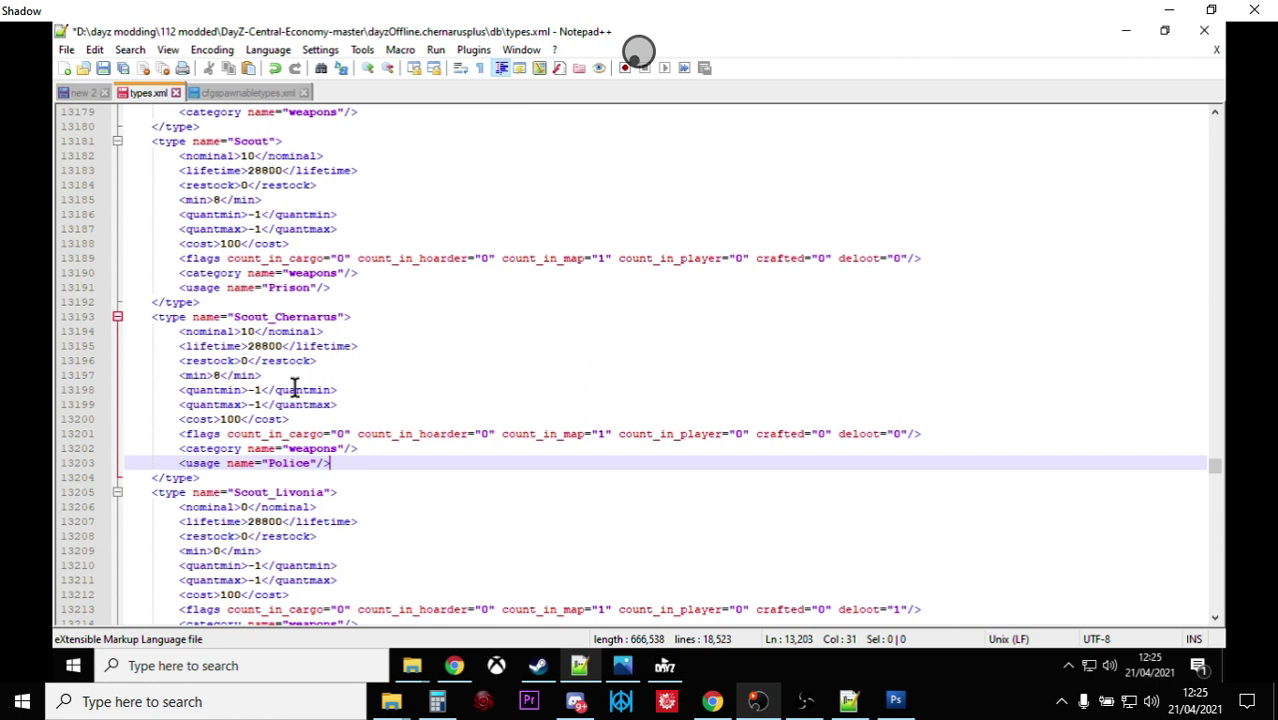
{"action": "scroll", "coordinate": [294, 390], "scroll_direction": "up", "scroll_amount": 1}
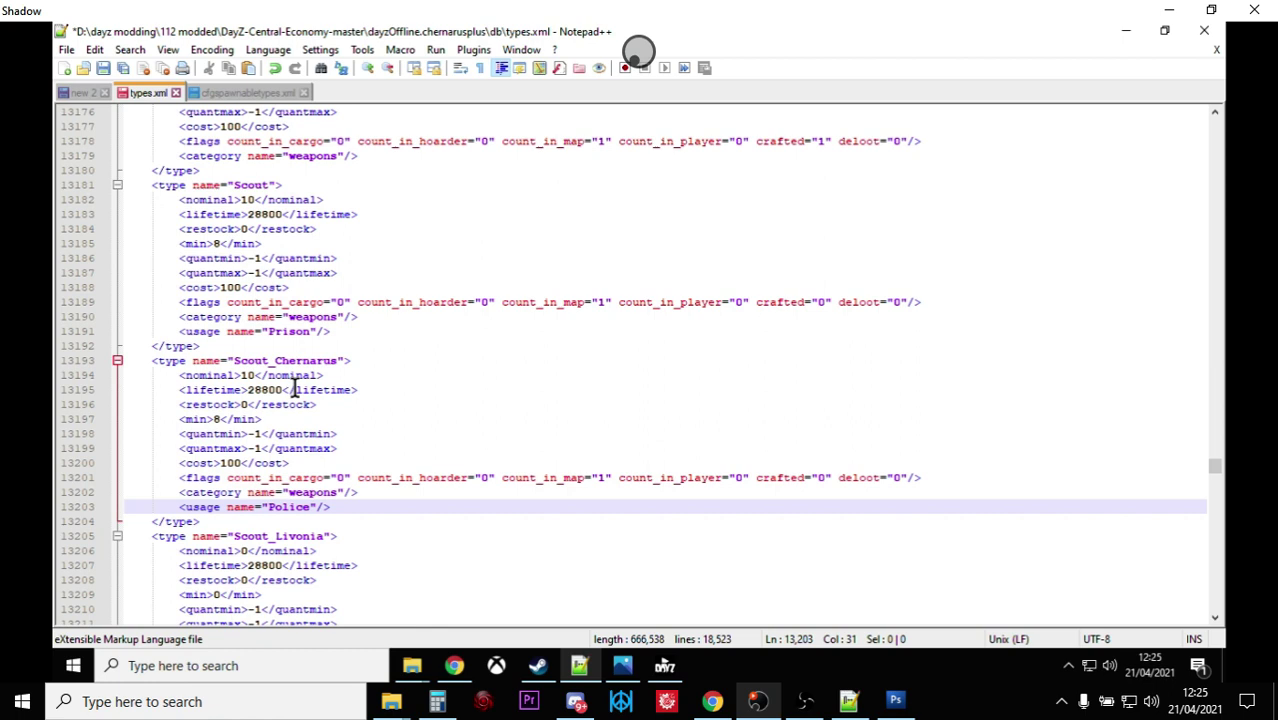
Step: Review the Scout entry in cfgspawnabletypes.xml and set the chance of its Mag_Scout_5Rnd attachments block to 1.00
{"action": "left_click", "coordinate": [250, 93]}
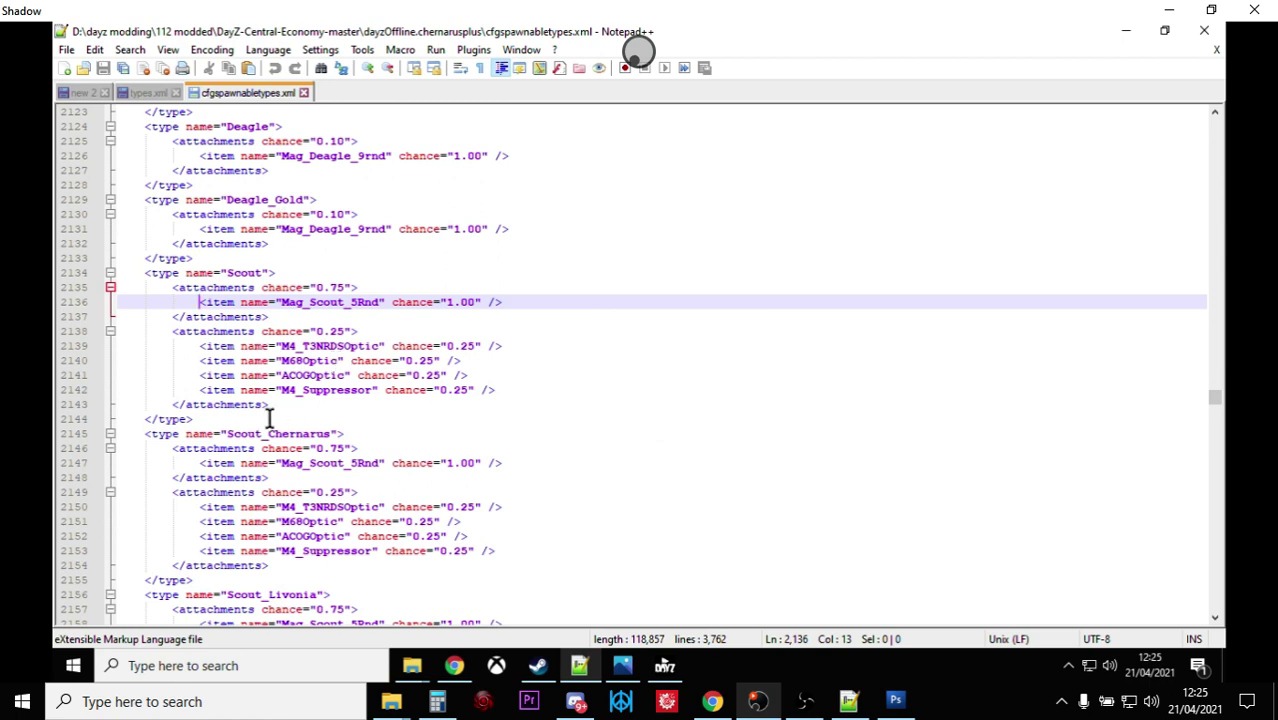
{"action": "left_click_drag", "start_coordinate": [194, 418], "coordinate": [145, 272]}
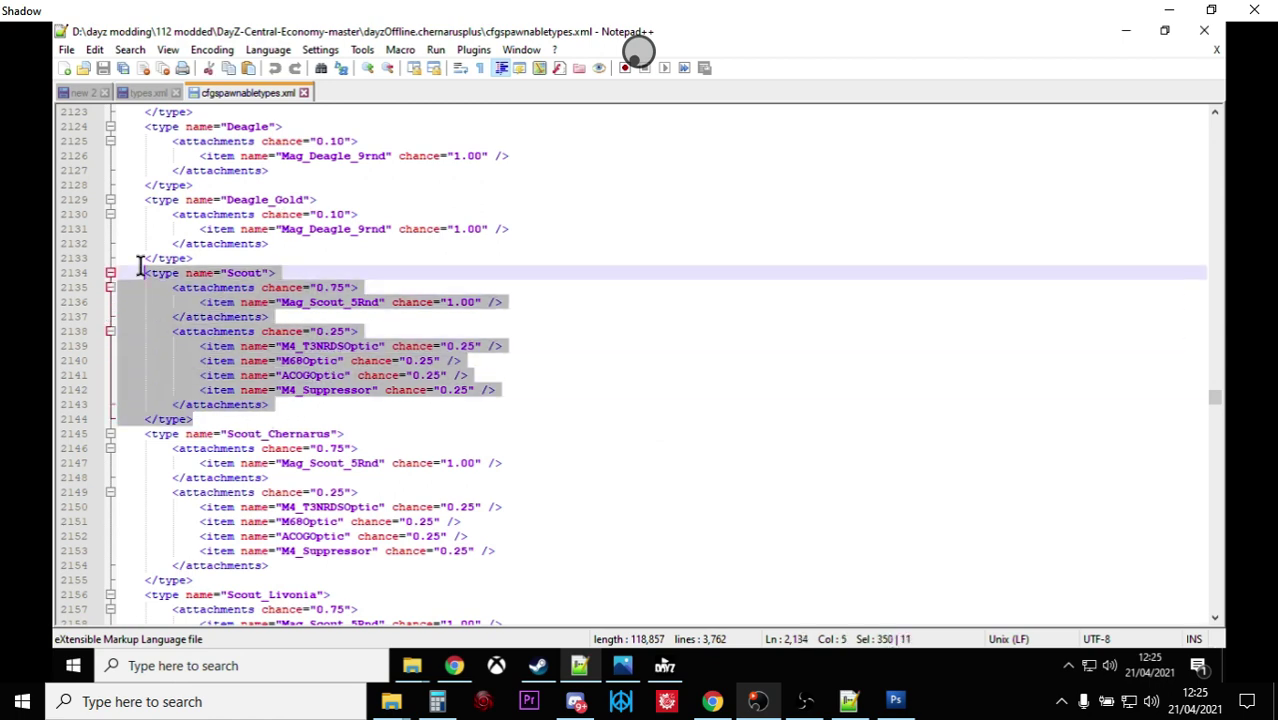
{"action": "left_click", "coordinate": [336, 420]}
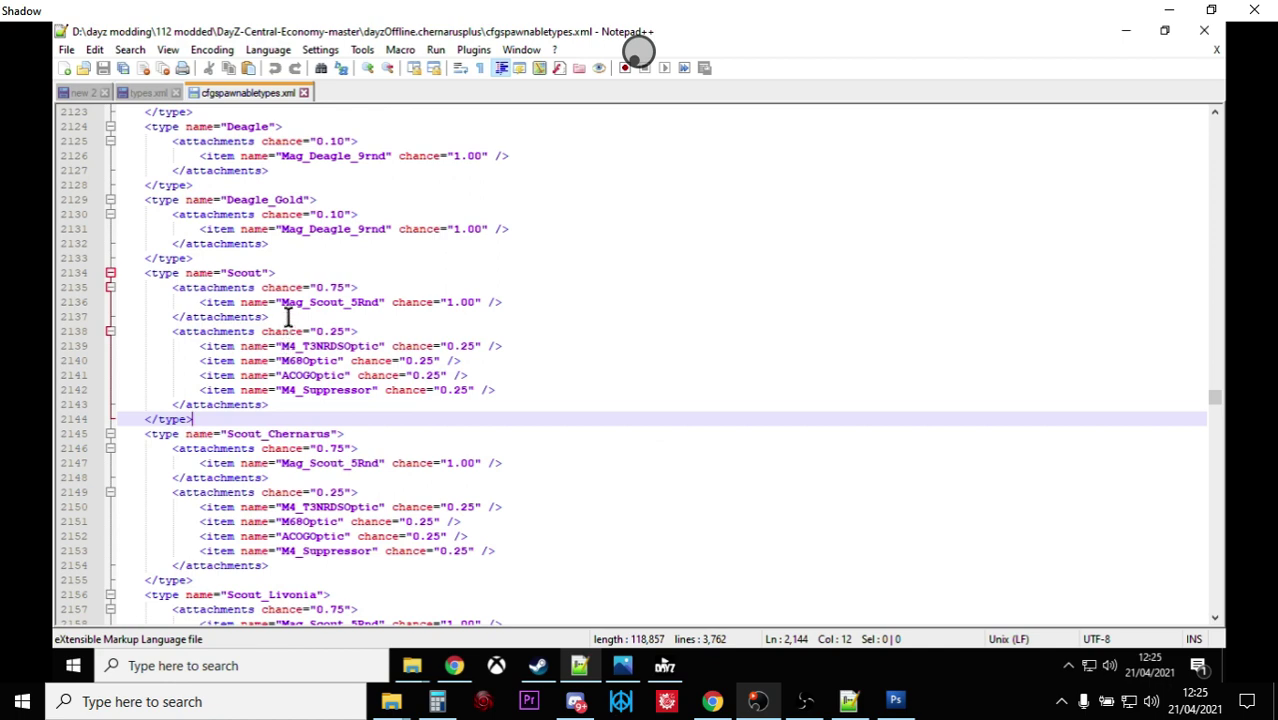
{"action": "left_click_drag", "start_coordinate": [173, 288], "coordinate": [380, 318]}
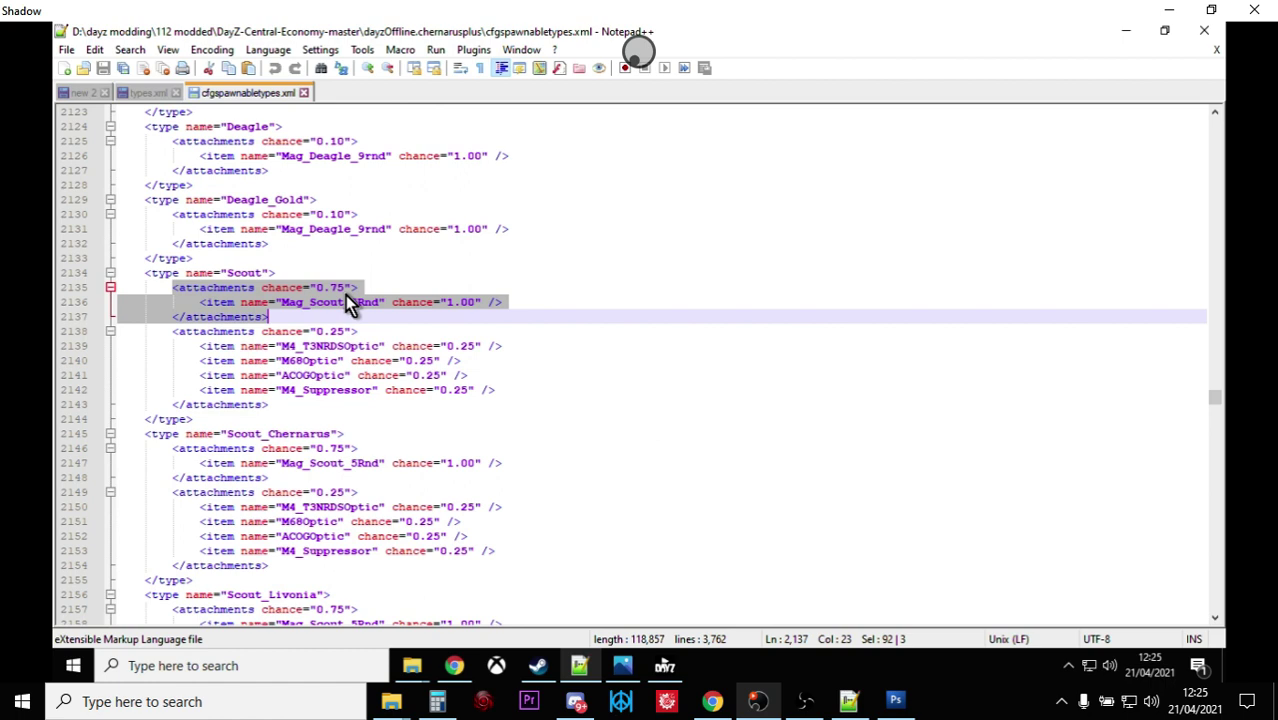
{"action": "left_click", "coordinate": [327, 316]}
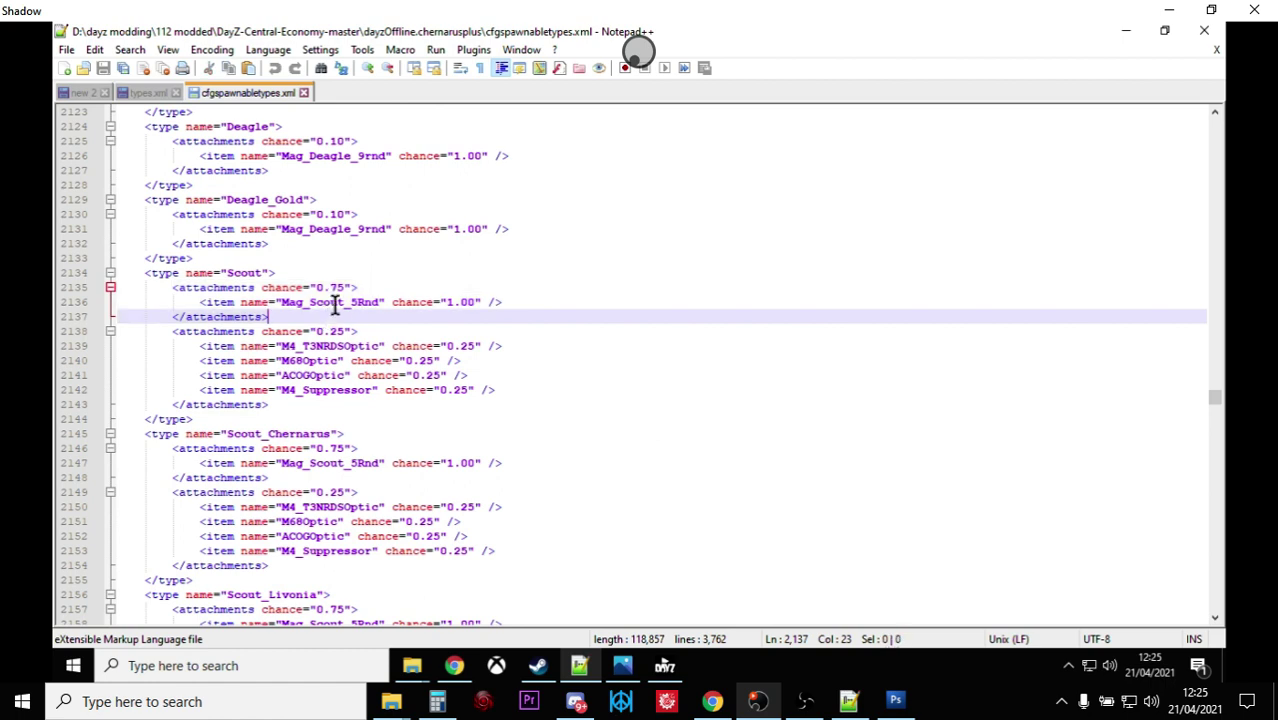
{"action": "left_click", "coordinate": [344, 287]}
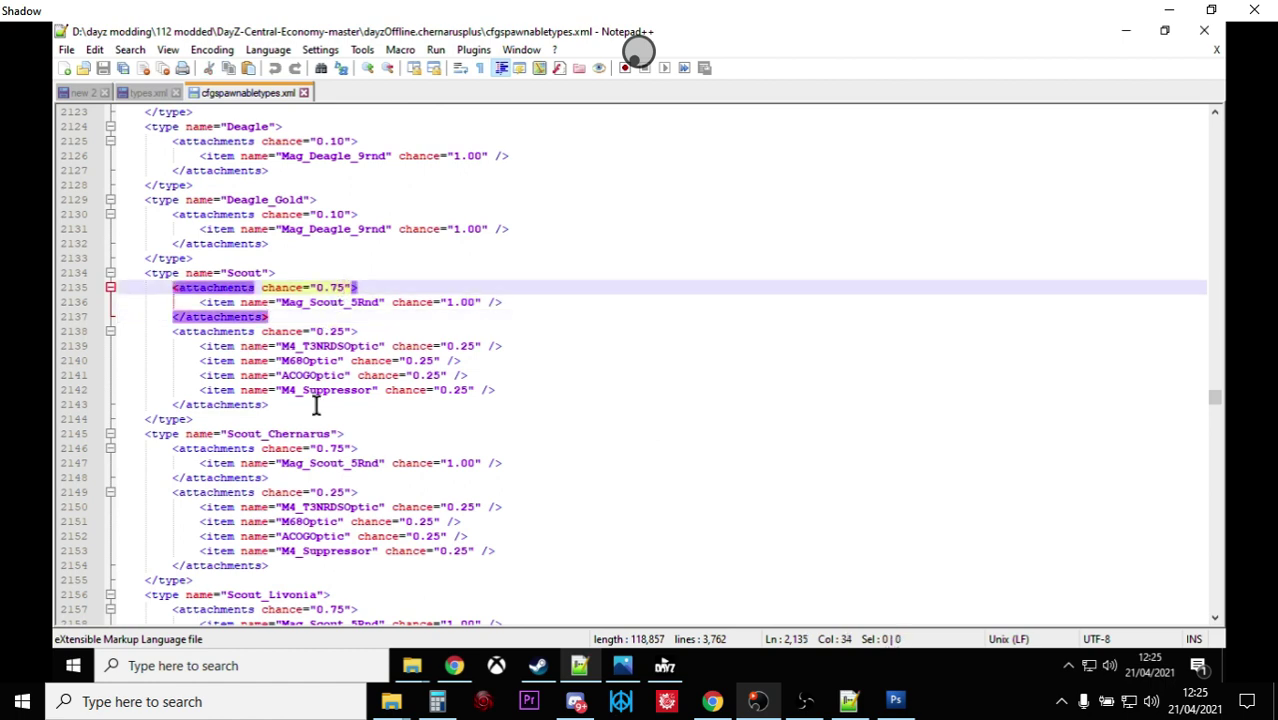
{"action": "key", "text": "BackSpace"}
{"action": "key", "text": "BackSpace"}
{"action": "key", "text": "BackSpace"}
{"action": "key", "text": "BackSpace"}
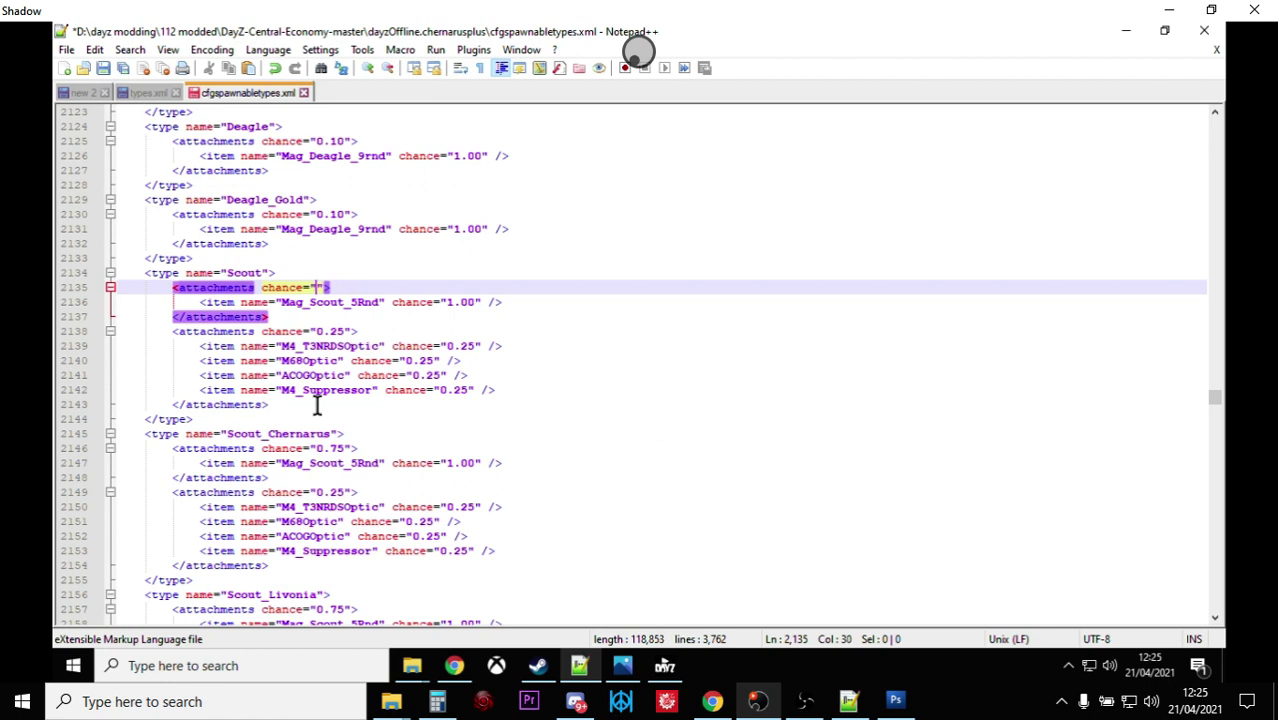
{"action": "type", "text": "1.00"}
{"action": "left_click", "coordinate": [460, 330]}
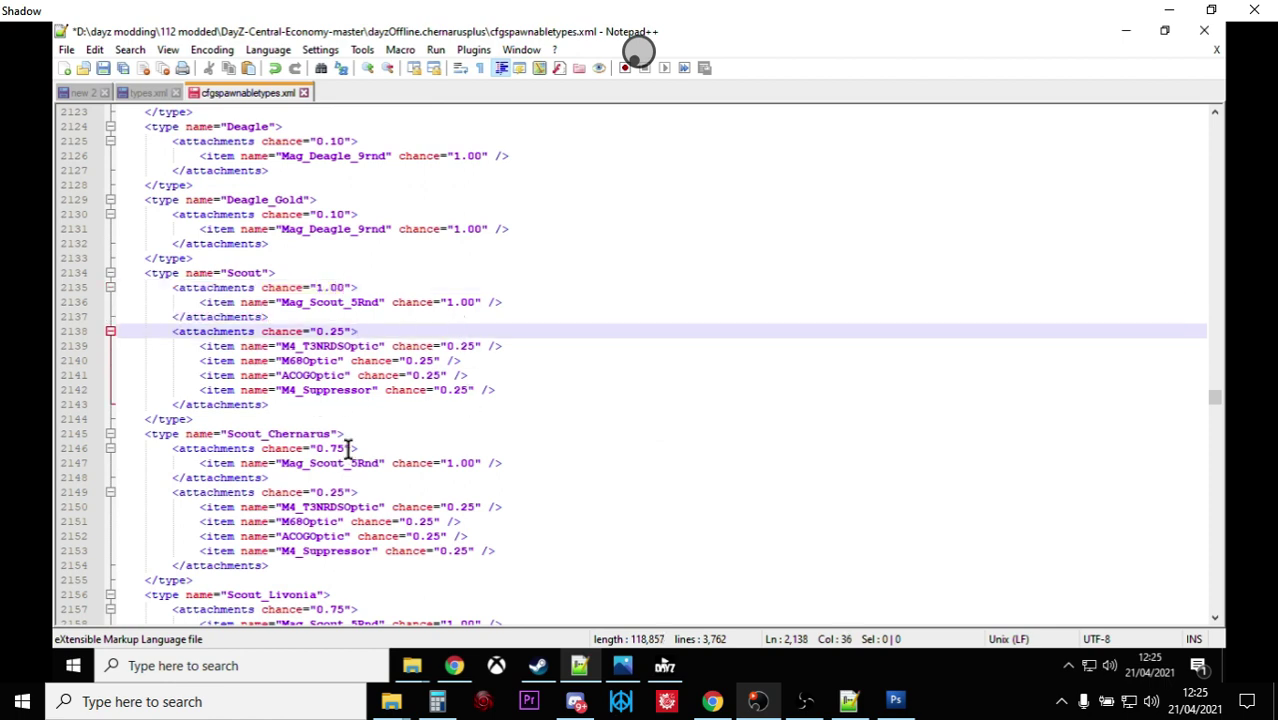
Step: Set the chance of the Scout_Chernarus entry's Mag_Scout_5Rnd attachments block to 1.00
{"action": "left_click", "coordinate": [345, 449]}
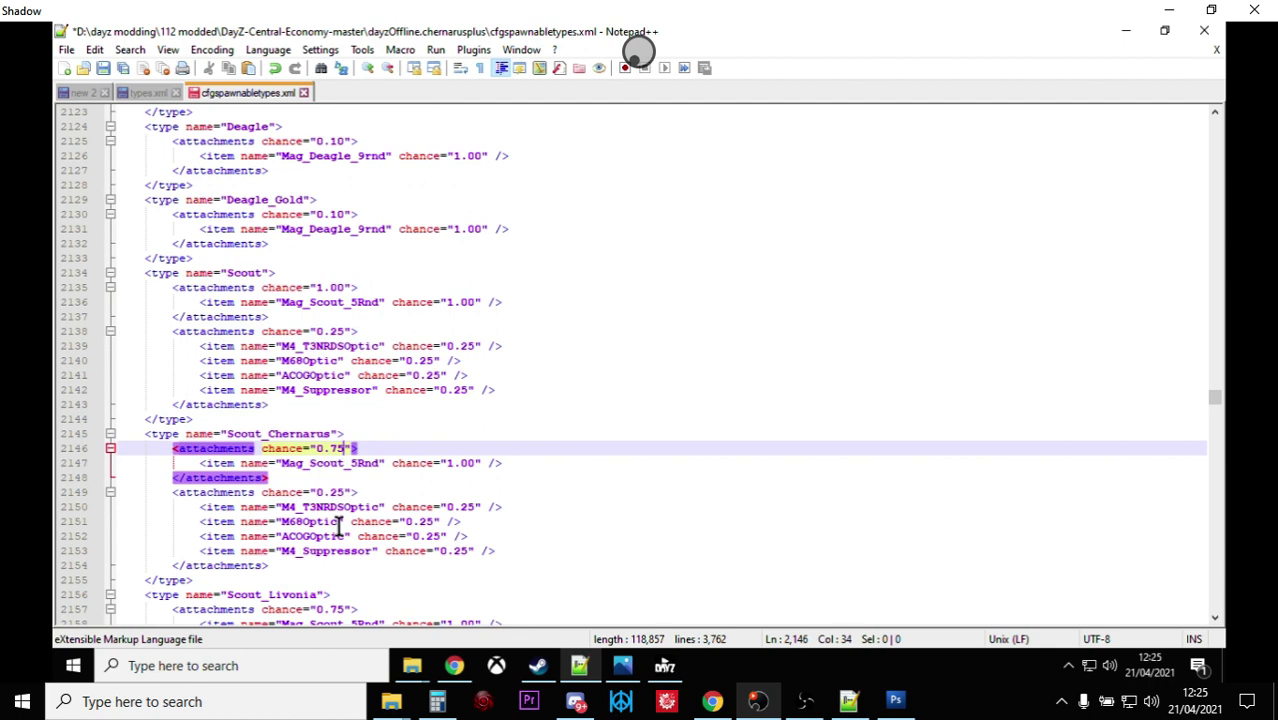
{"action": "key", "text": "BackSpace"}
{"action": "key", "text": "BackSpace"}
{"action": "key", "text": "BackSpace"}
{"action": "key", "text": "BackSpace"}
{"action": "type", "text": "1.00"}
{"action": "left_click", "coordinate": [354, 415]}
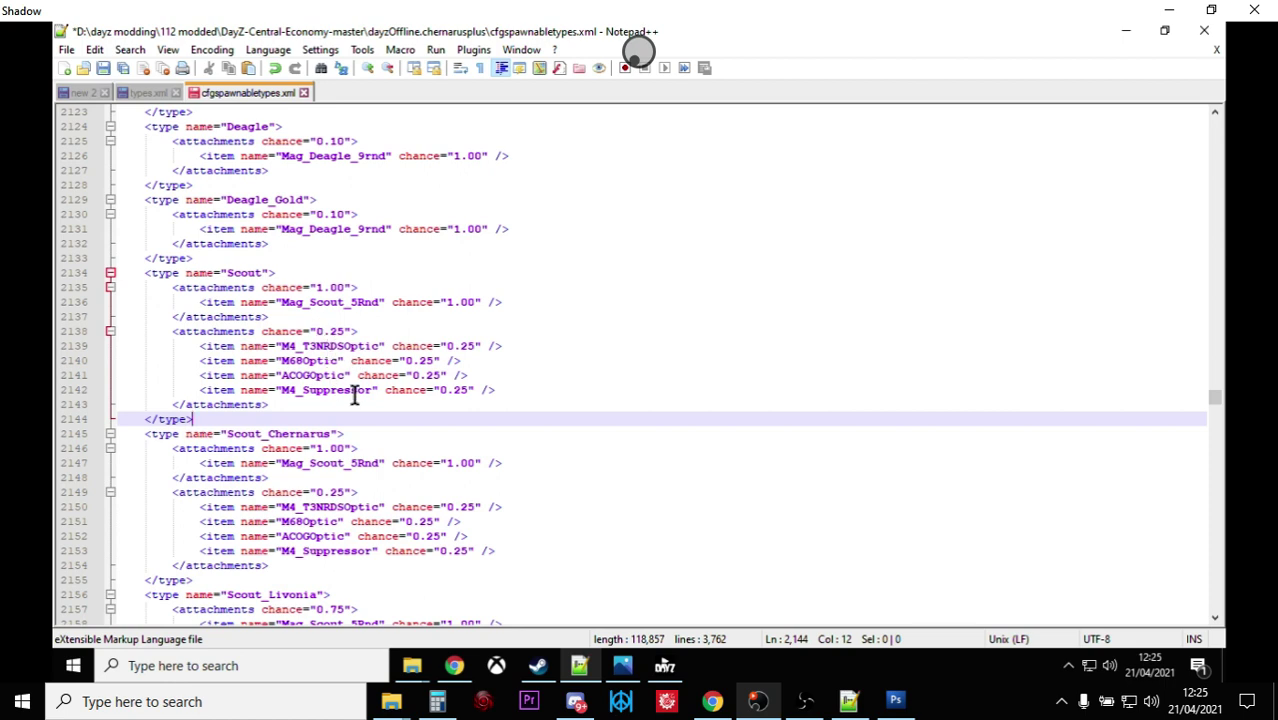
Step: Make room below the Scout entry's magazine attachments block and paste two copies of that block there
{"action": "left_click", "coordinate": [314, 318]}
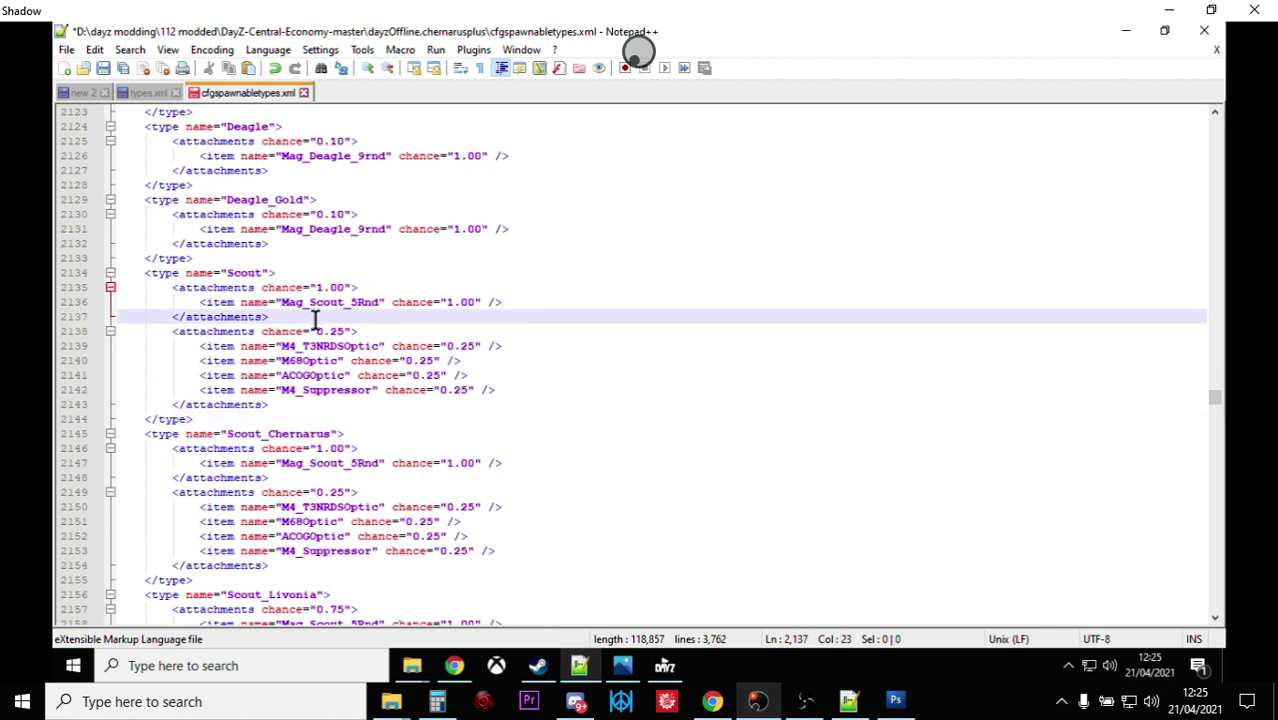
{"action": "key", "text": "Return"}
{"action": "key", "text": "Return"}
{"action": "key", "text": "Return"}
{"action": "key", "text": "Return"}
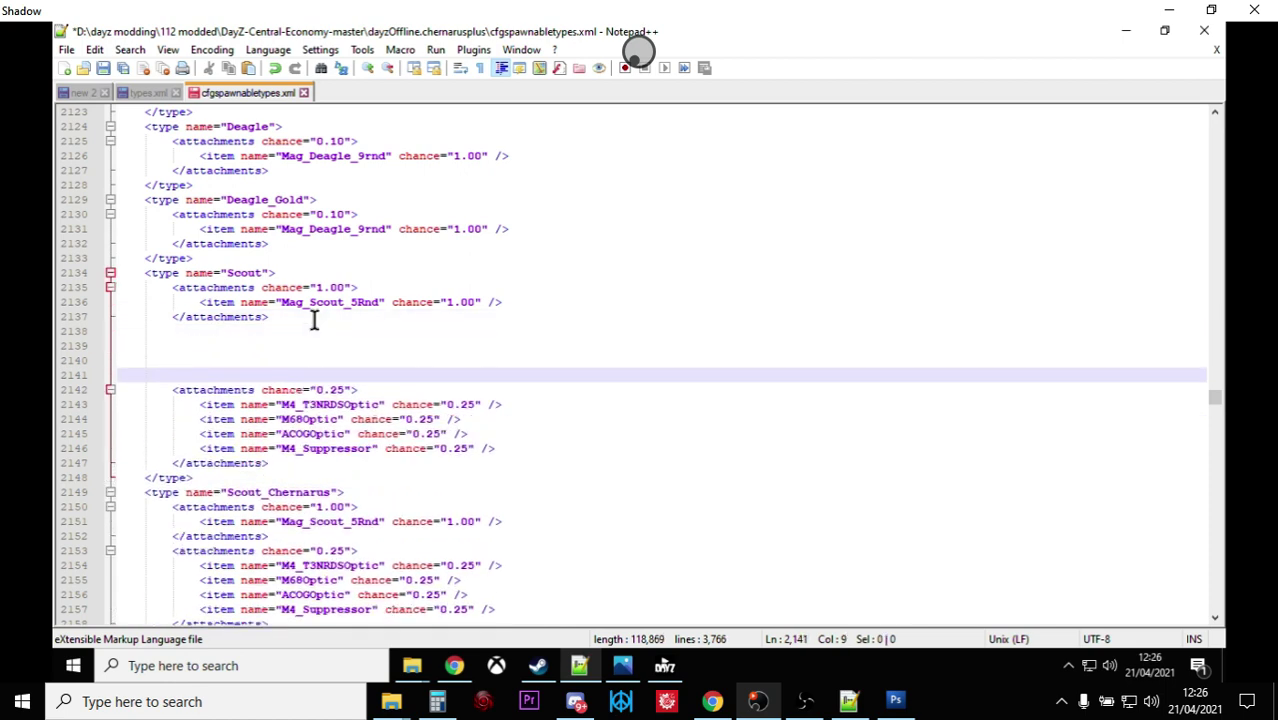
{"action": "left_click_drag", "start_coordinate": [271, 314], "coordinate": [173, 289]}
{"action": "right_click", "coordinate": [203, 290]}
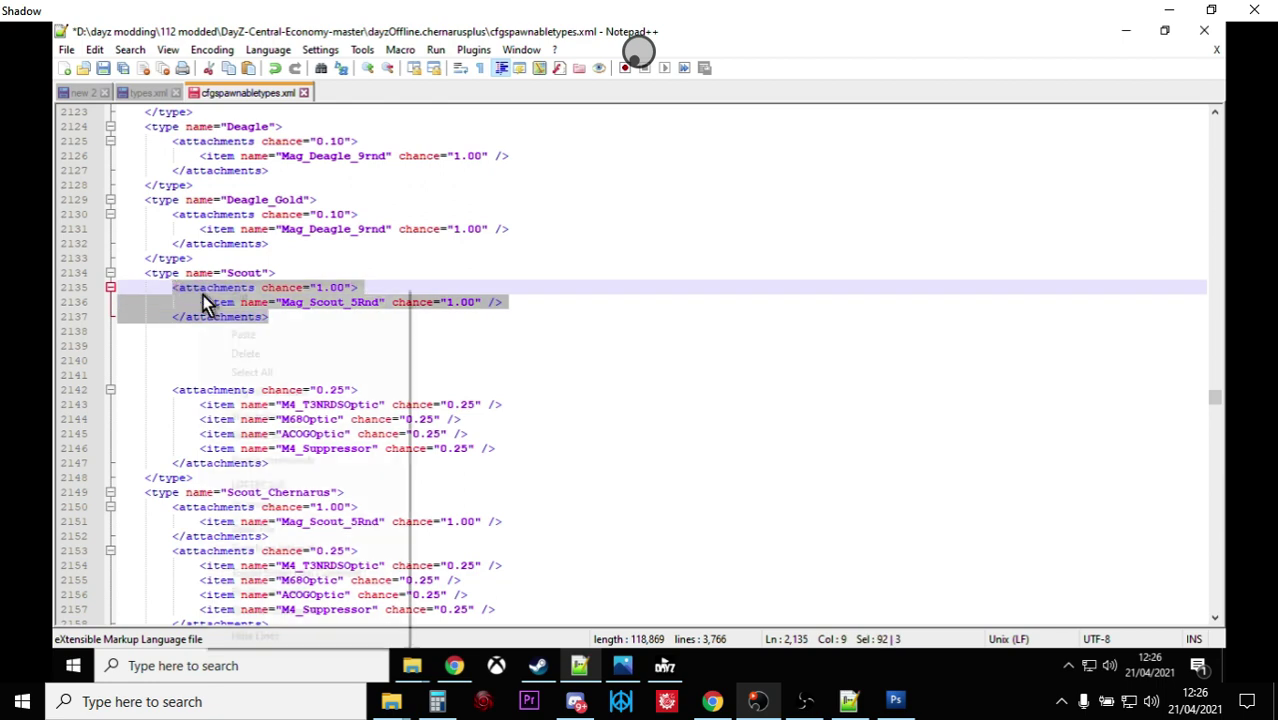
{"action": "left_click", "coordinate": [256, 317]}
{"action": "left_click", "coordinate": [210, 335]}
{"action": "right_click", "coordinate": [212, 336]}
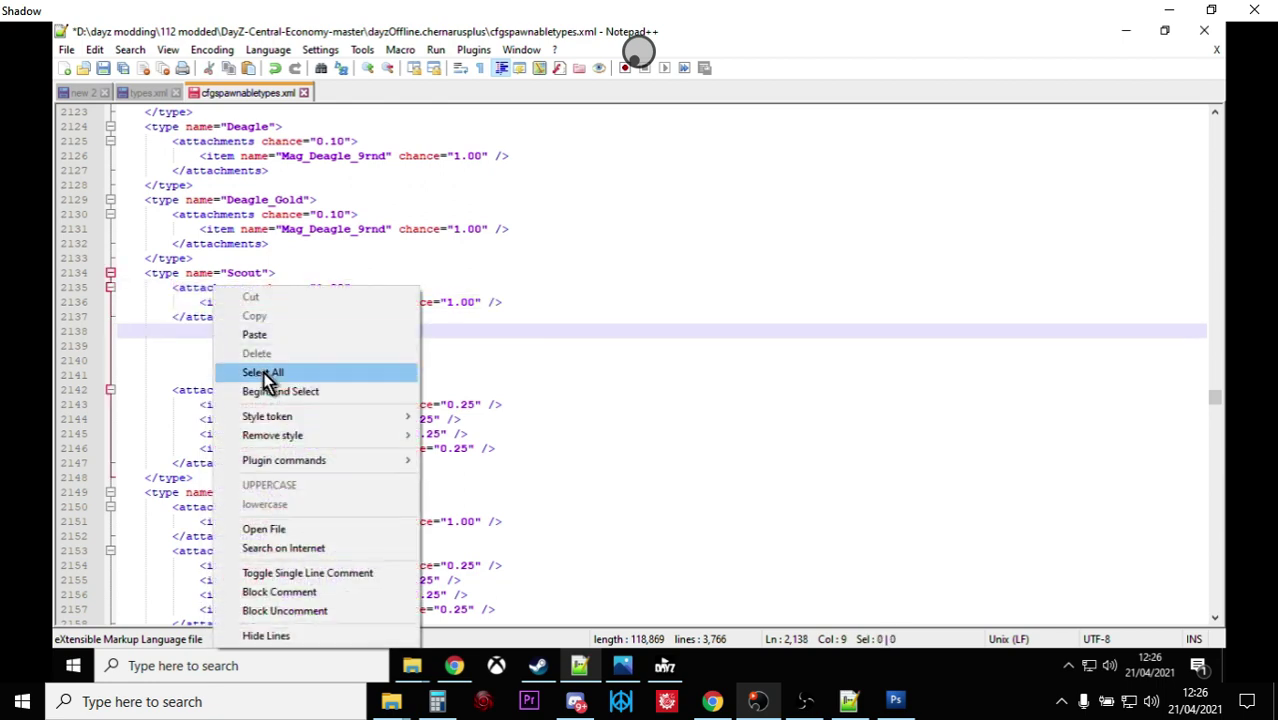
{"action": "left_click", "coordinate": [273, 336]}
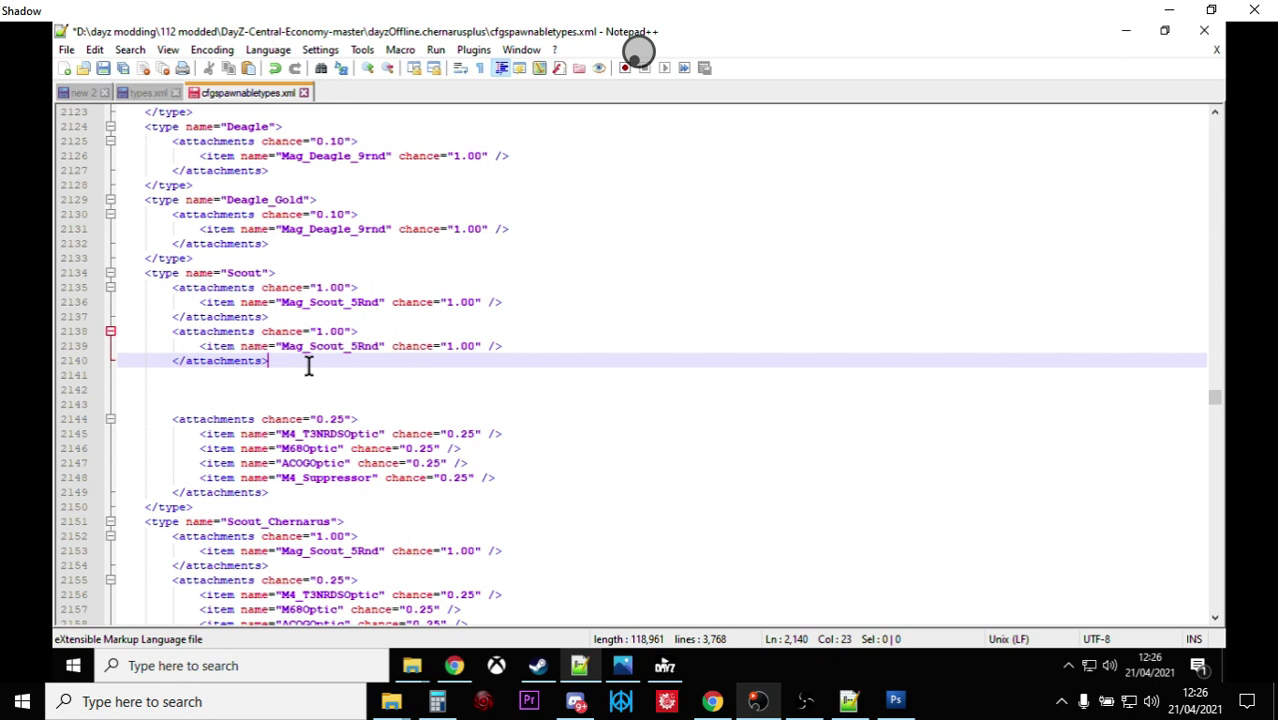
{"action": "key", "text": "Return"}
{"action": "right_click", "coordinate": [220, 372]}
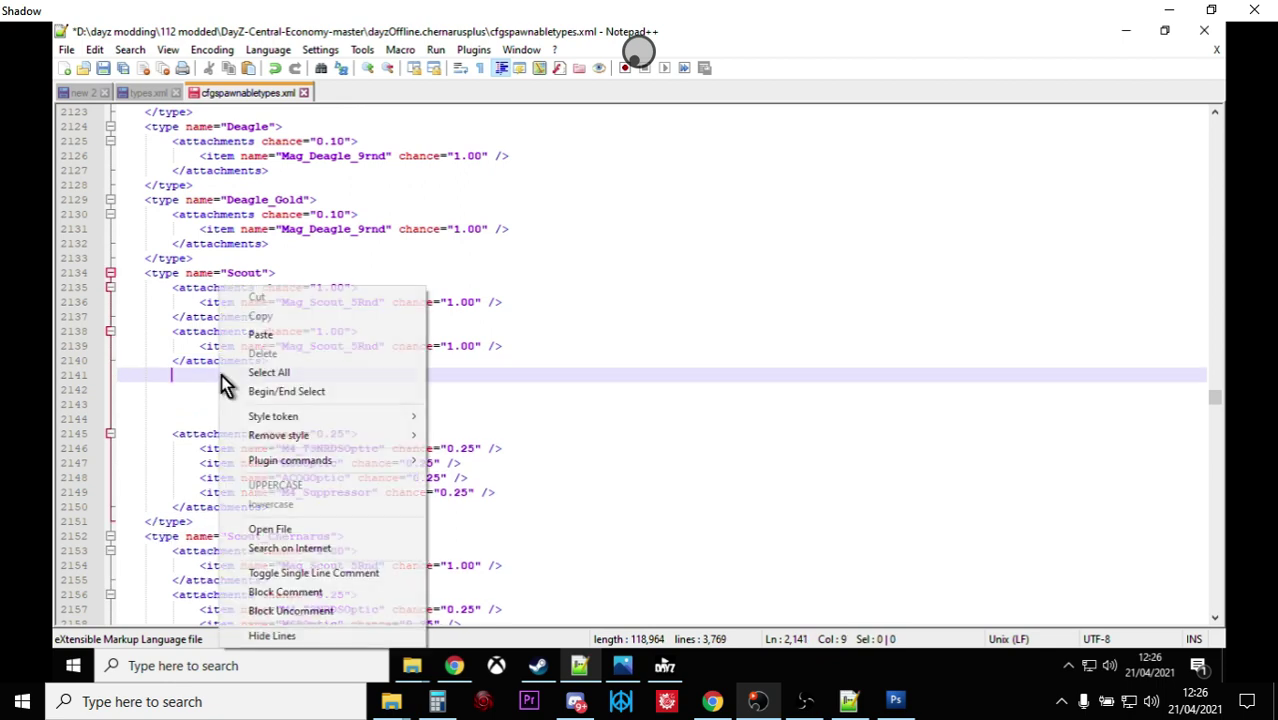
{"action": "left_click", "coordinate": [273, 334]}
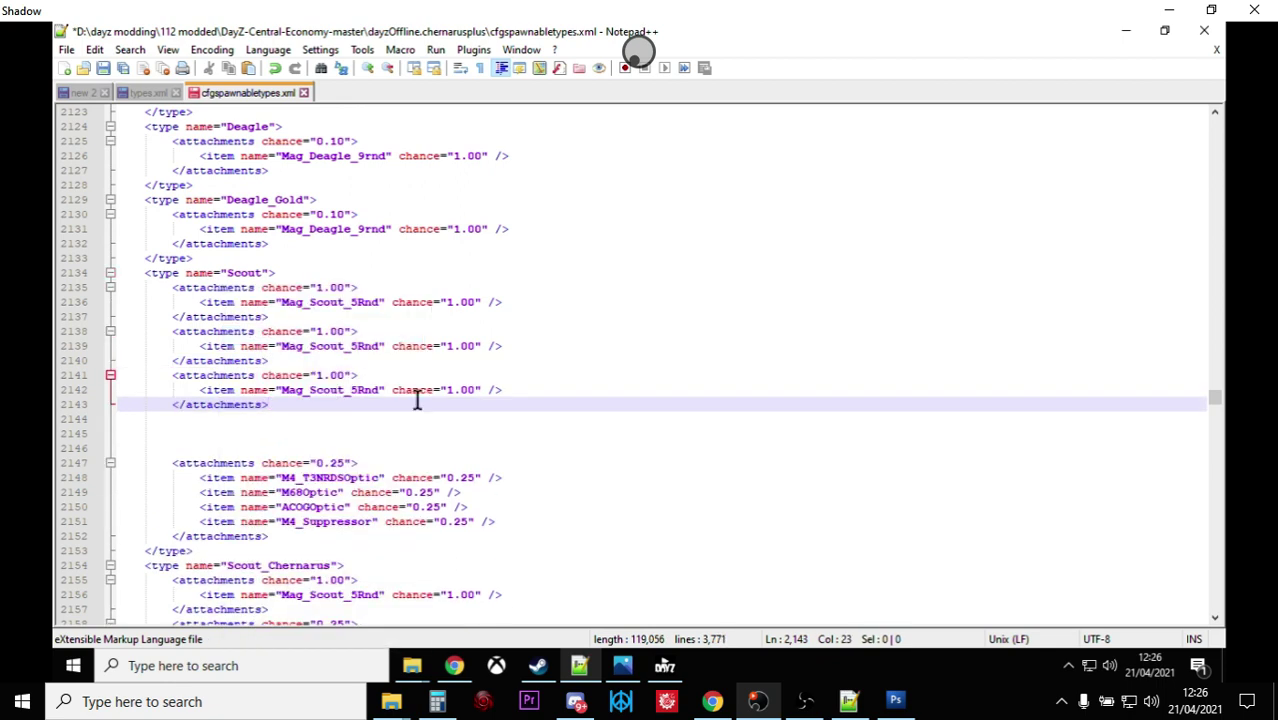
Step: Replace the item name in the Scout entry's third attachments block with M4_Suppressor, copied from the 0.25 chance block
{"action": "scroll", "coordinate": [417, 399], "scroll_direction": "down", "scroll_amount": 1}
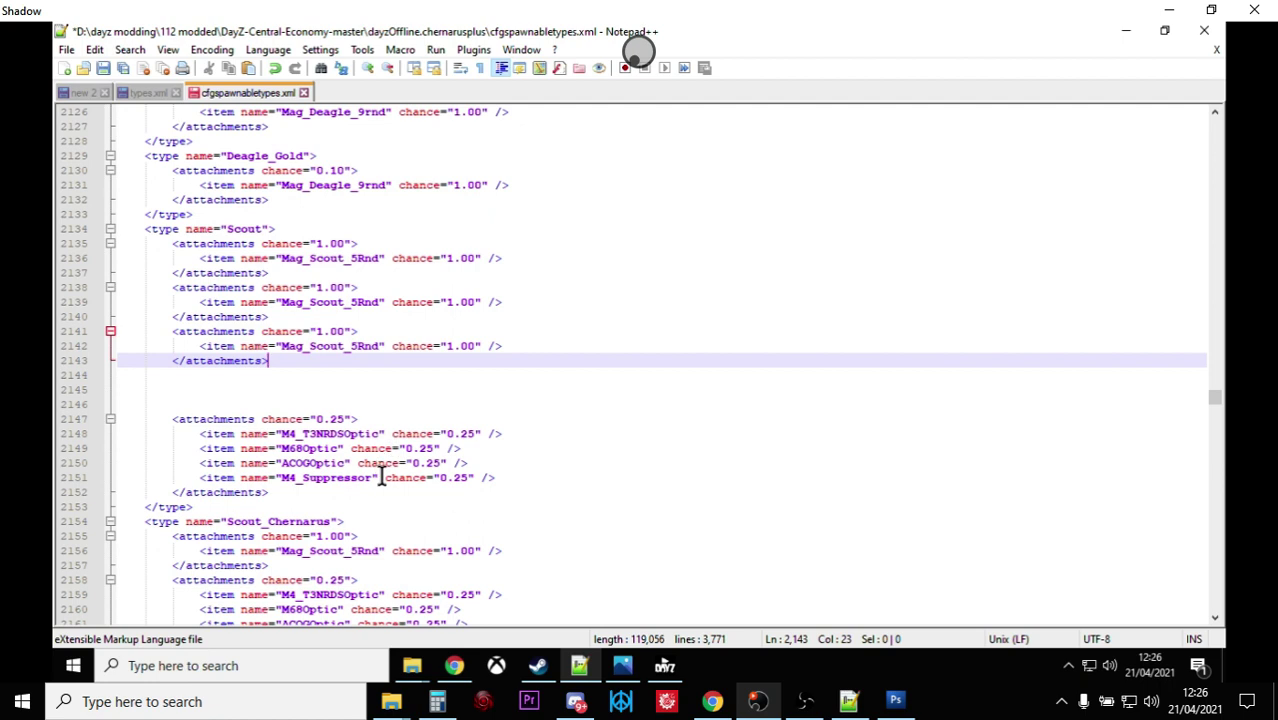
{"action": "left_click_drag", "start_coordinate": [368, 478], "coordinate": [283, 479]}
{"action": "right_click", "coordinate": [285, 483]}
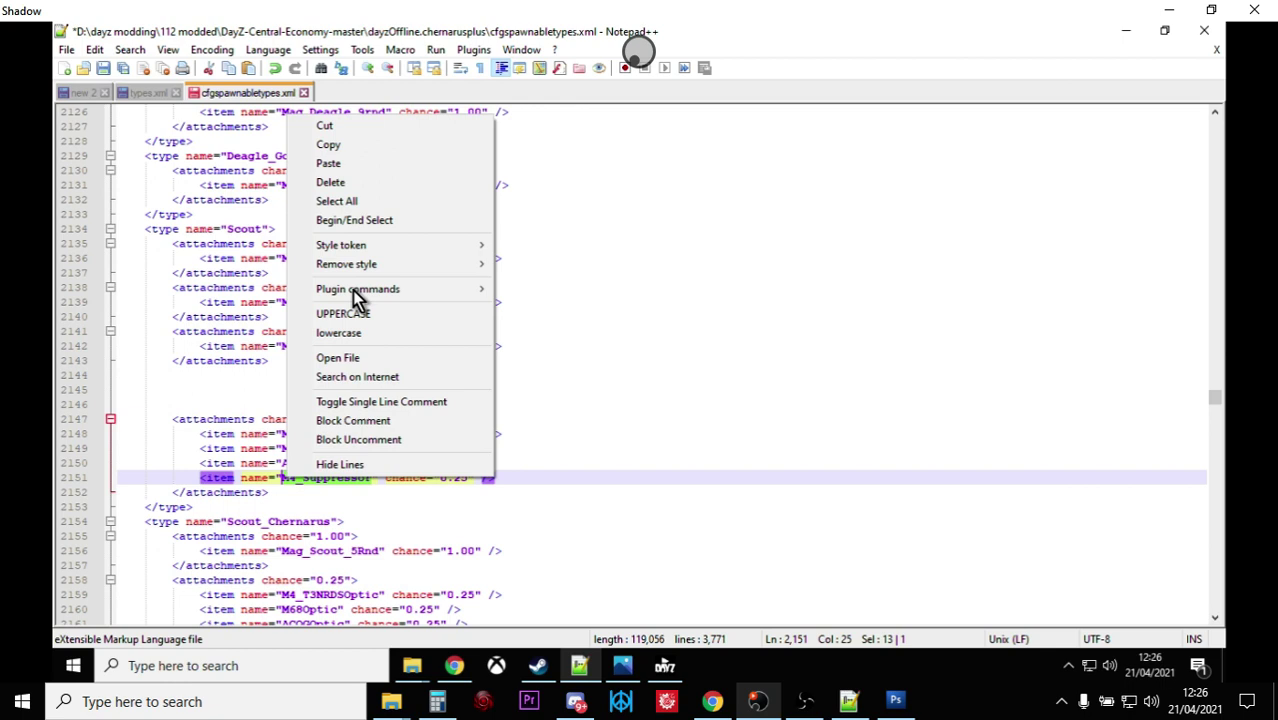
{"action": "left_click", "coordinate": [330, 144]}
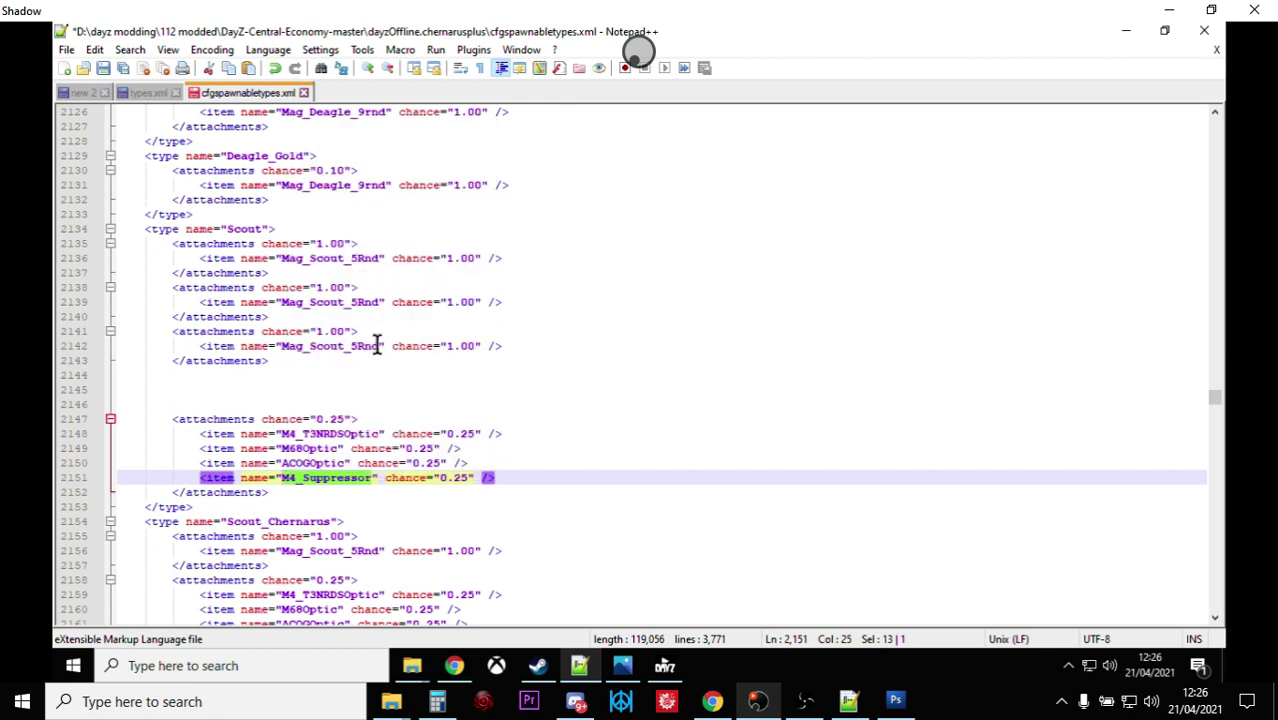
{"action": "left_click_drag", "start_coordinate": [379, 346], "coordinate": [279, 346]}
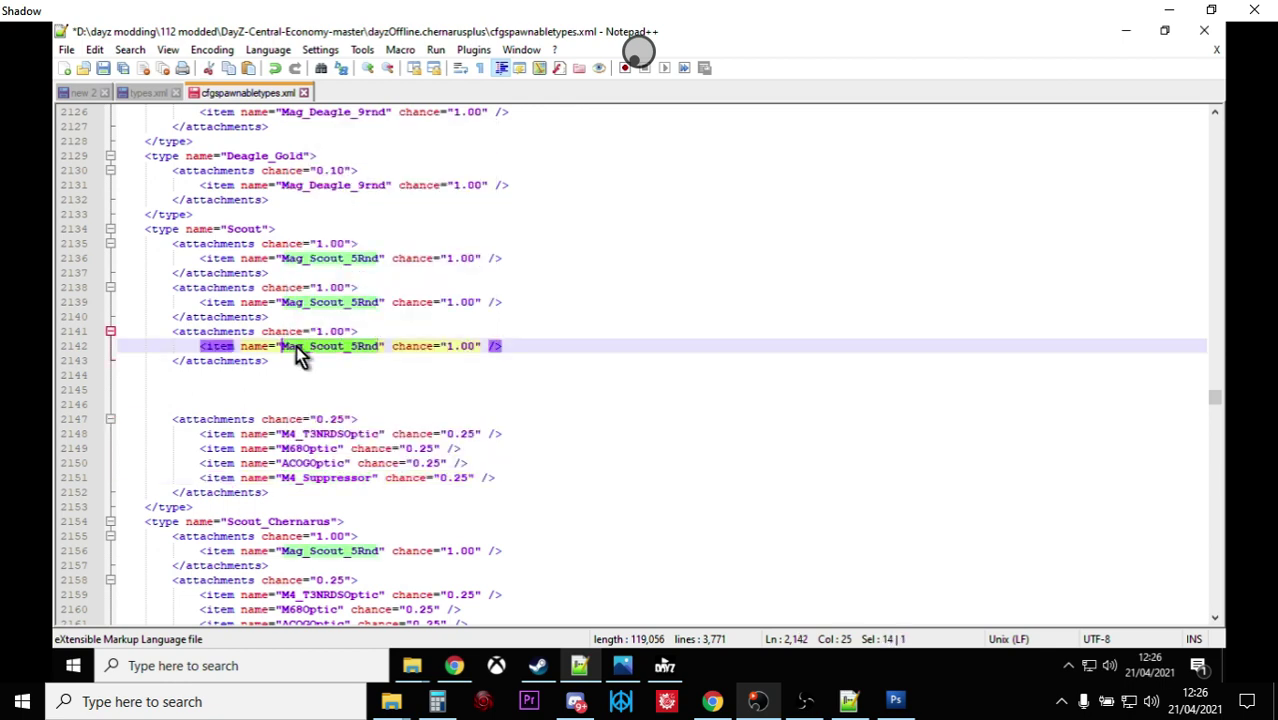
{"action": "right_click", "coordinate": [296, 345]}
{"action": "left_click", "coordinate": [376, 338]}
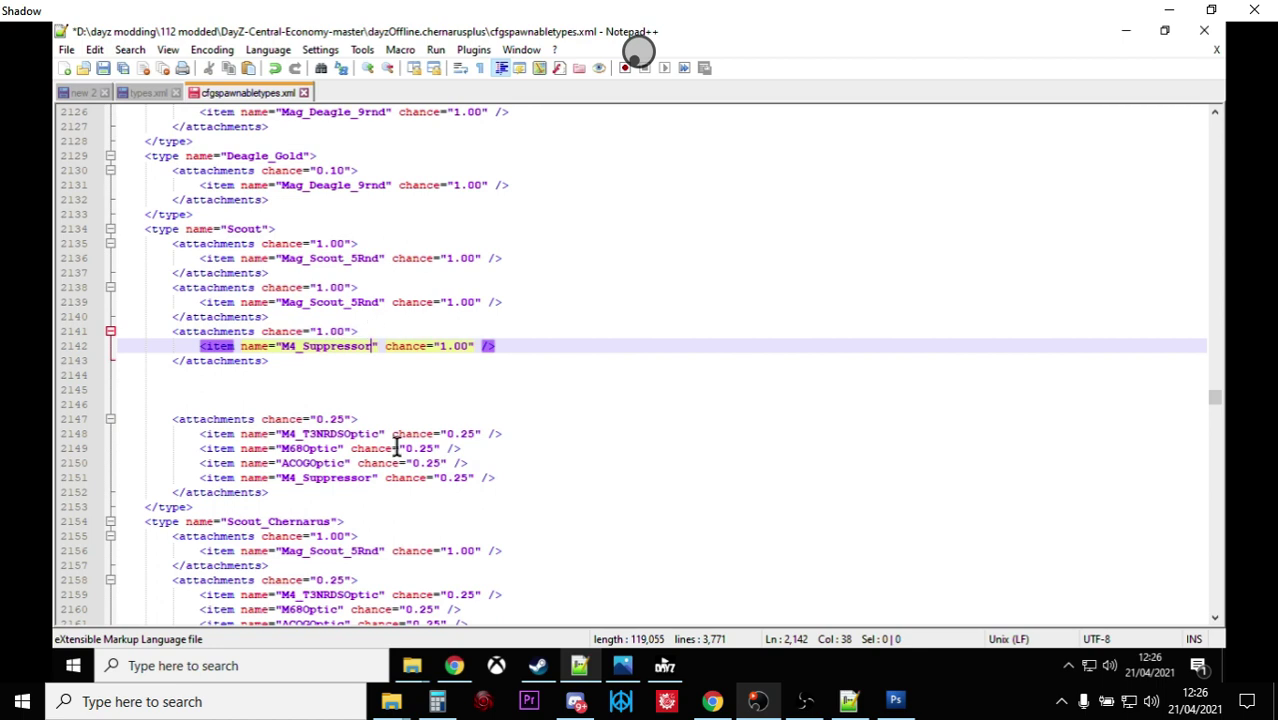
Step: Replace the item name in the Scout entry's second attachments block with ACOGOptic, copied from the 0.25 chance block
{"action": "left_click_drag", "start_coordinate": [345, 463], "coordinate": [281, 463]}
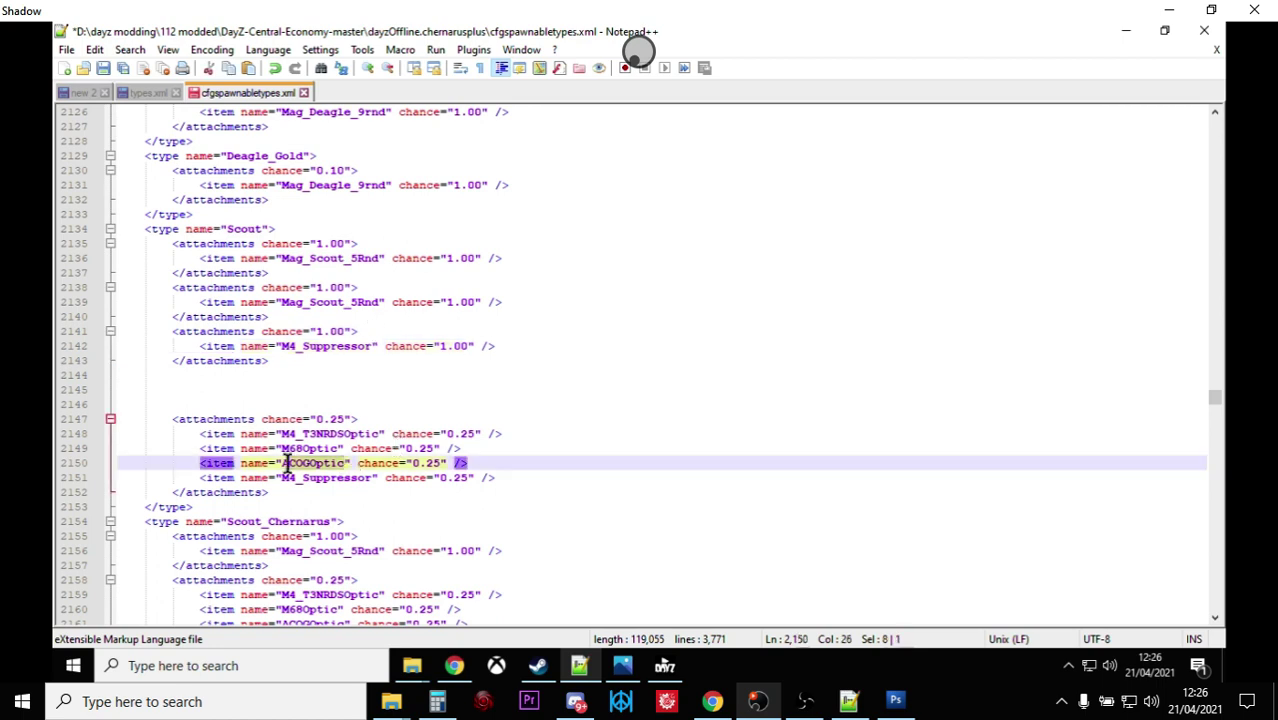
{"action": "right_click", "coordinate": [303, 468]}
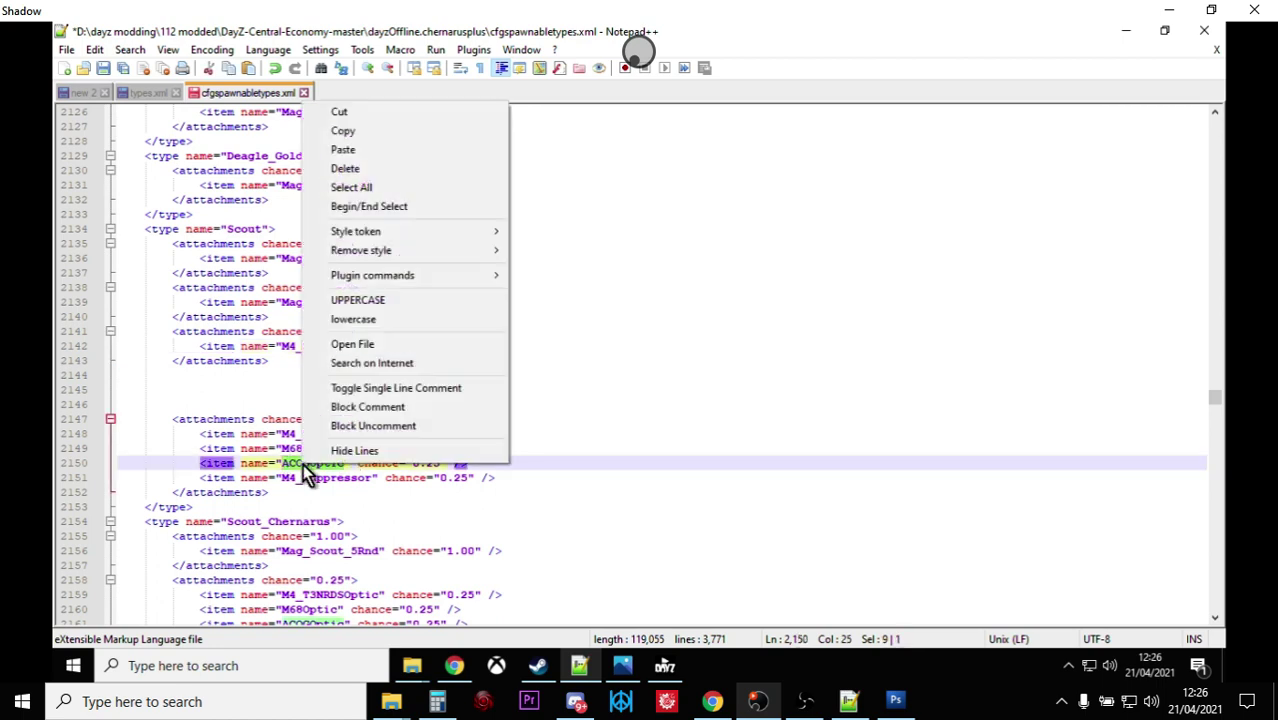
{"action": "left_click", "coordinate": [366, 131]}
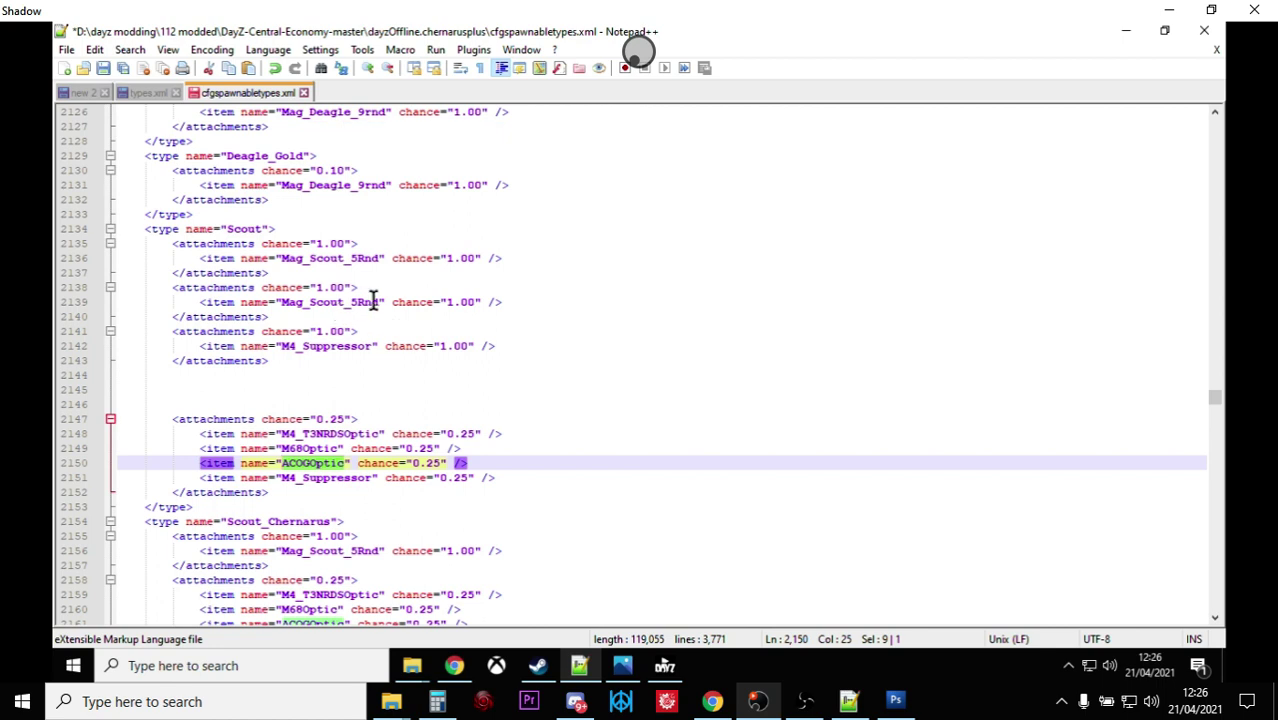
{"action": "left_click_drag", "start_coordinate": [381, 301], "coordinate": [284, 300]}
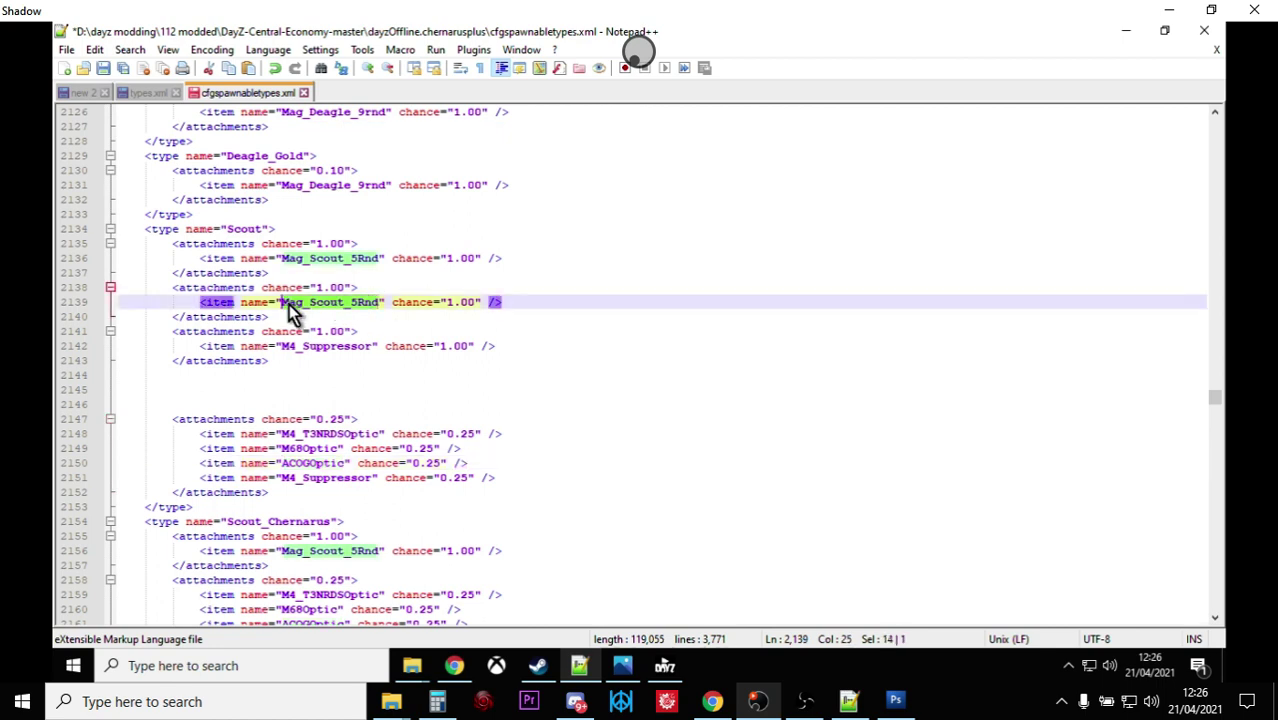
{"action": "right_click", "coordinate": [290, 290]}
{"action": "left_click", "coordinate": [335, 334]}
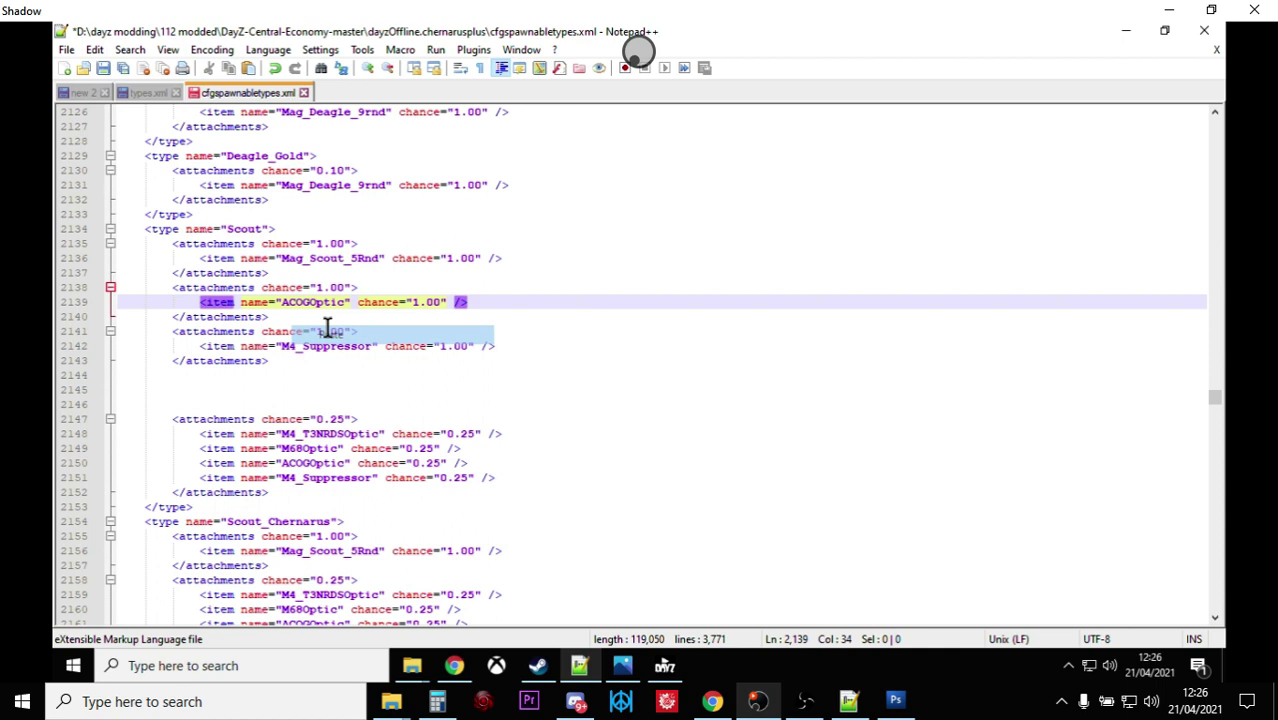
Step: Delete the Scout entry's original 0.25 chance attachments block and the leftover blank lines before its closing type tag
{"action": "left_click", "coordinate": [298, 493]}
{"action": "left_click_drag", "start_coordinate": [298, 493], "coordinate": [155, 382]}
{"action": "key", "text": "Delete"}
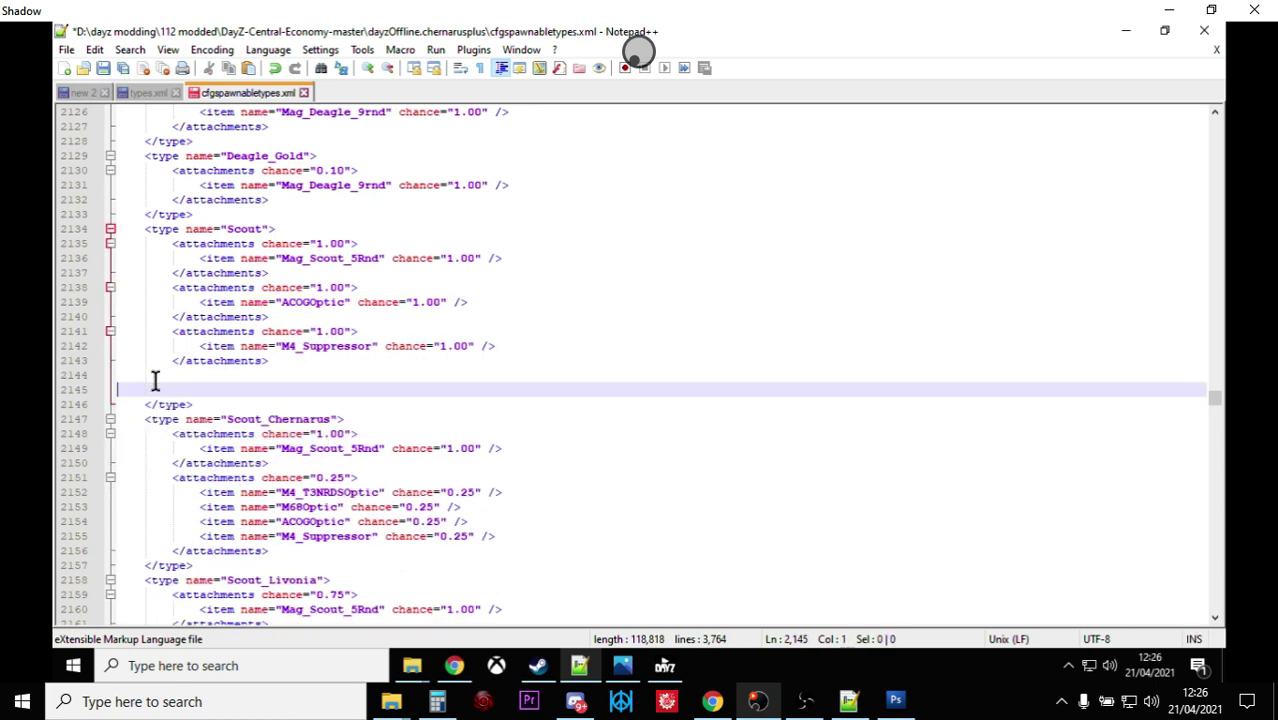
{"action": "key", "text": "BackSpace"}
{"action": "key", "text": "BackSpace"}
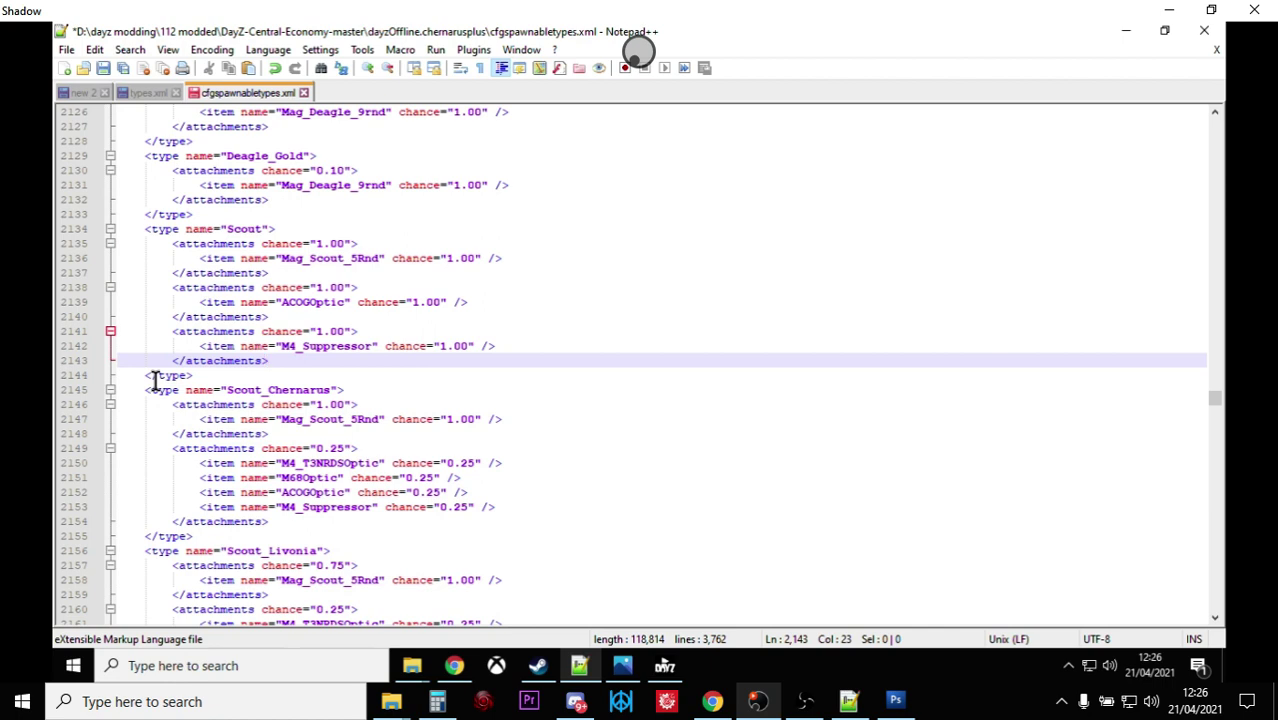
Step: Copy the Scout entry's three attachments blocks and paste them over all the attachments blocks in the Scout_Chernarus entry
{"action": "left_click", "coordinate": [331, 370]}
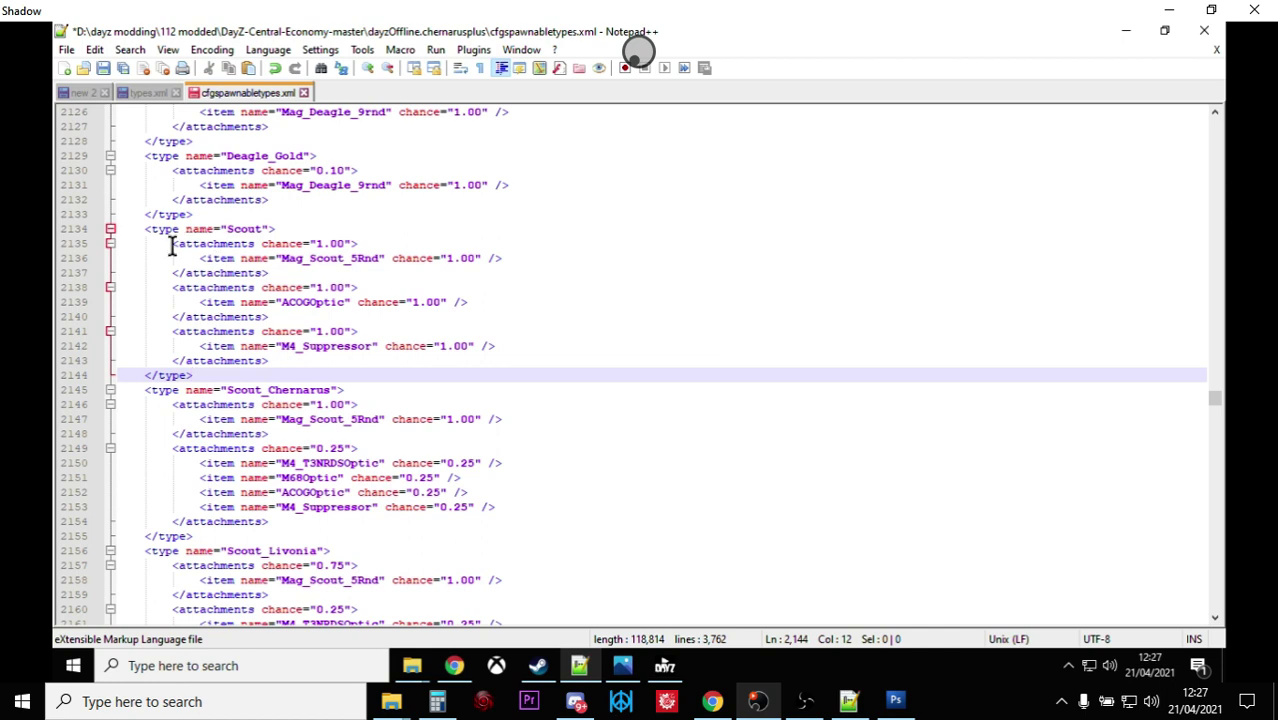
{"action": "left_click_drag", "start_coordinate": [173, 244], "coordinate": [377, 360]}
{"action": "right_click", "coordinate": [282, 315]}
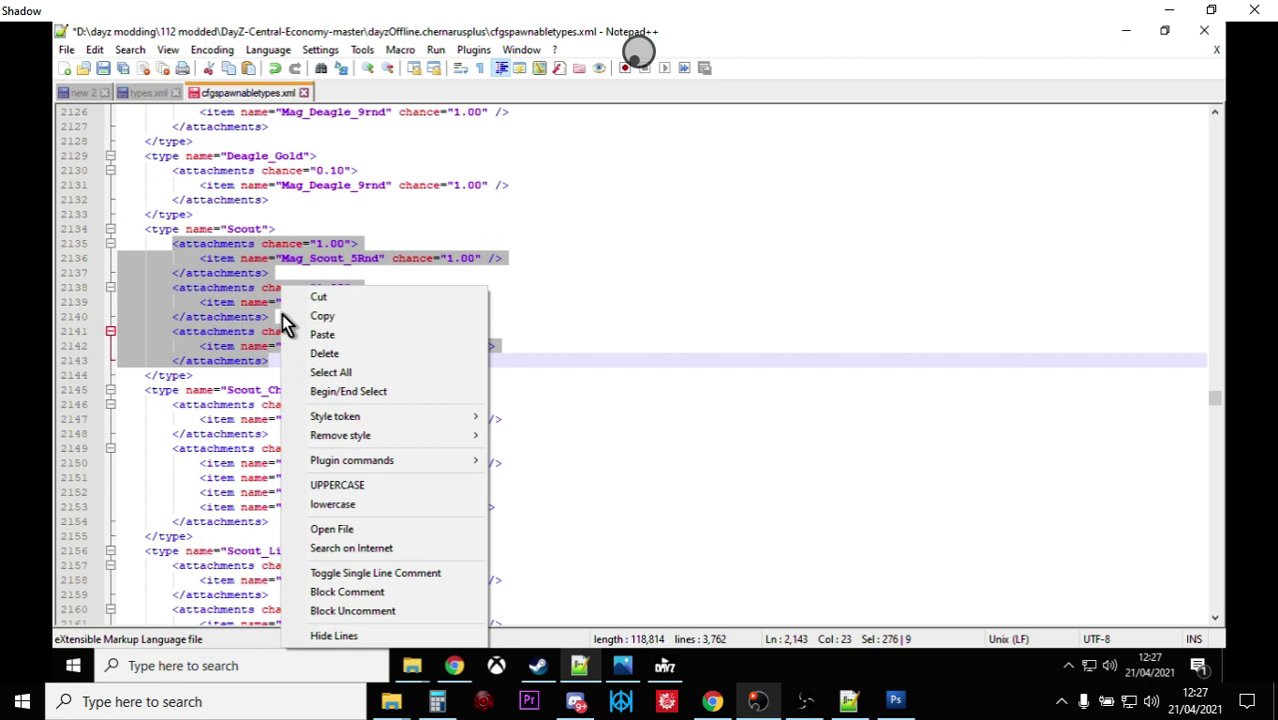
{"action": "left_click", "coordinate": [336, 318]}
{"action": "scroll", "coordinate": [345, 345], "scroll_direction": "down", "scroll_amount": 2}
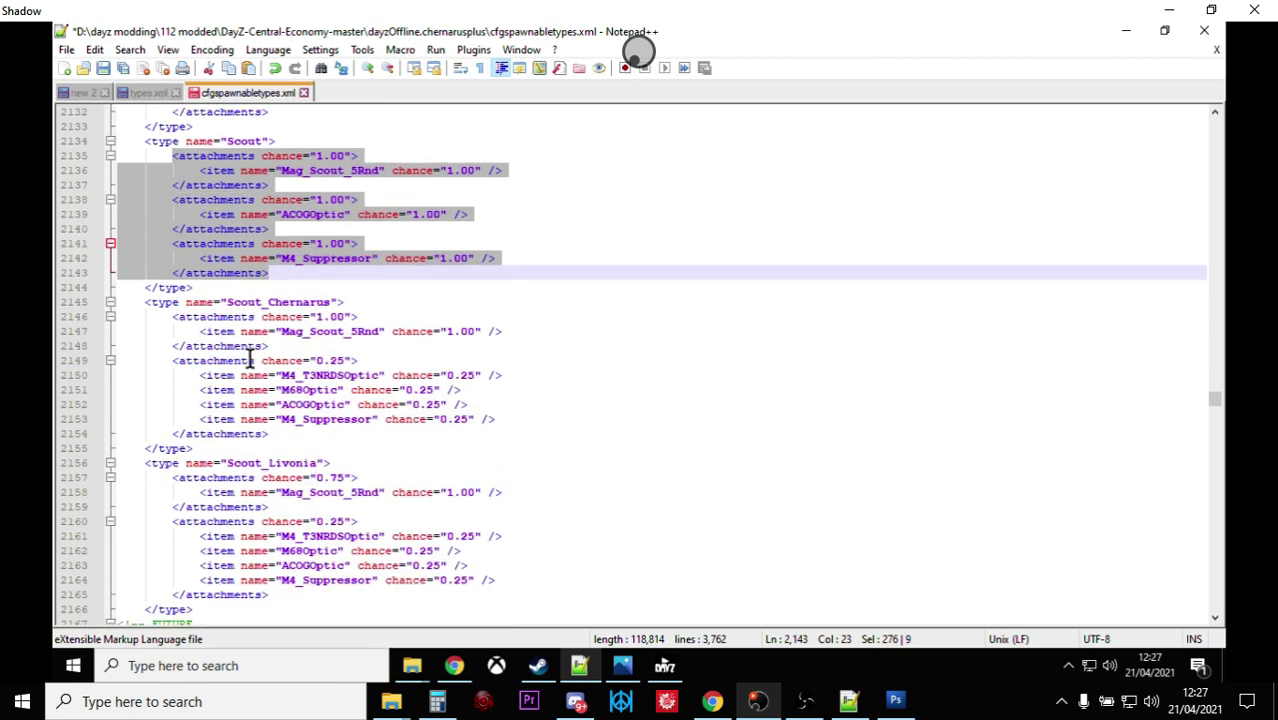
{"action": "left_click_drag", "start_coordinate": [170, 316], "coordinate": [391, 430]}
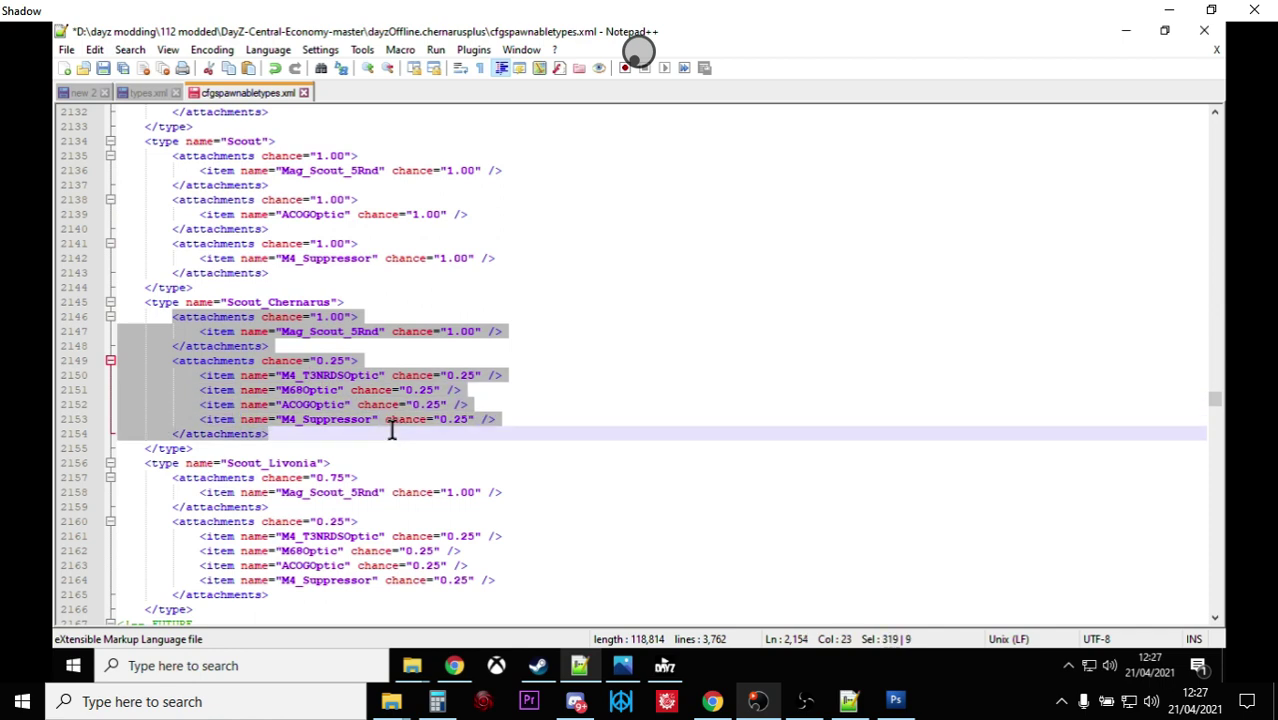
{"action": "right_click", "coordinate": [311, 406]}
{"action": "left_click", "coordinate": [382, 87]}
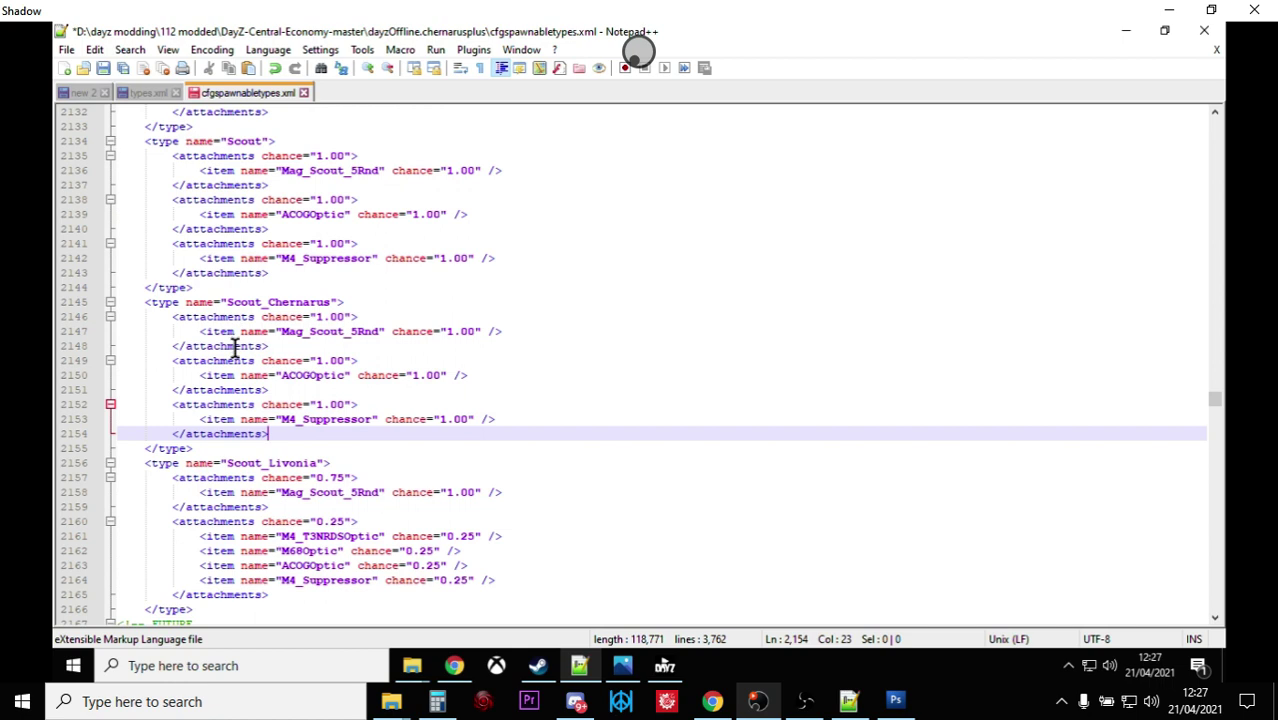
{"action": "left_click", "coordinate": [295, 447]}
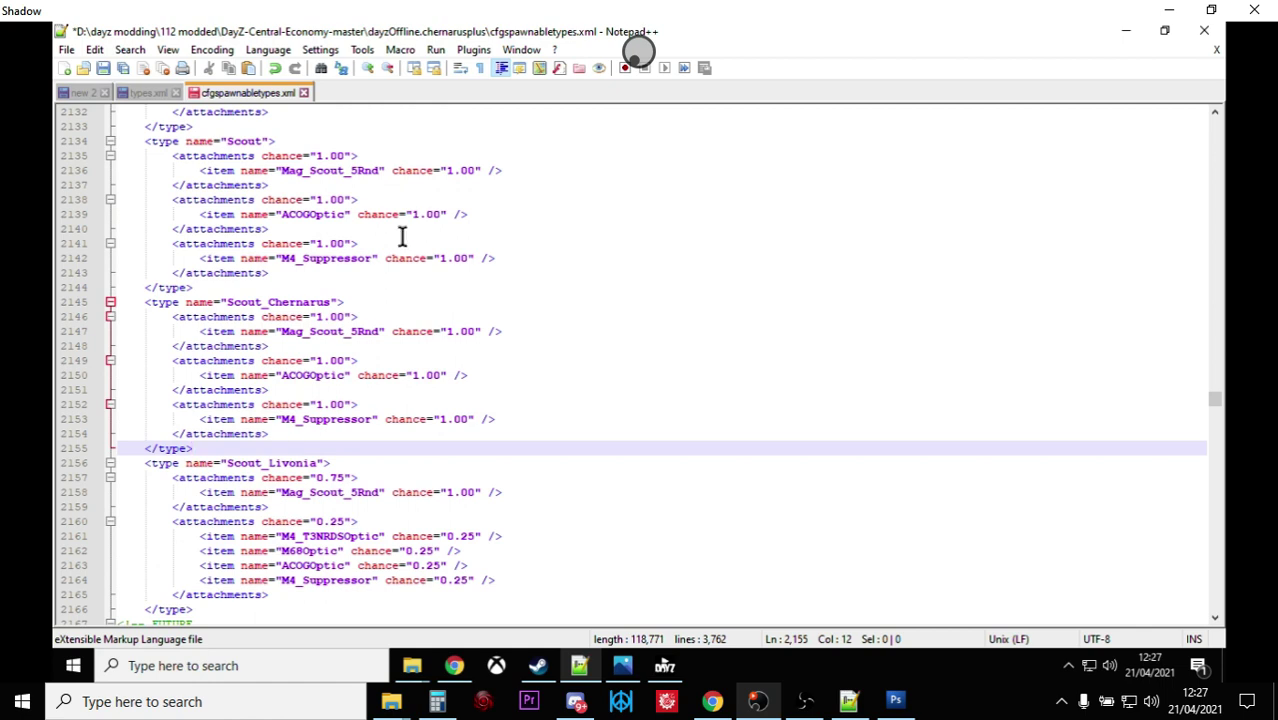
Step: In types.xml, search for "scout" from the start of the file and set the Mag_Scout_5Rnd entry's nominal to 20
{"action": "left_click", "coordinate": [146, 91]}
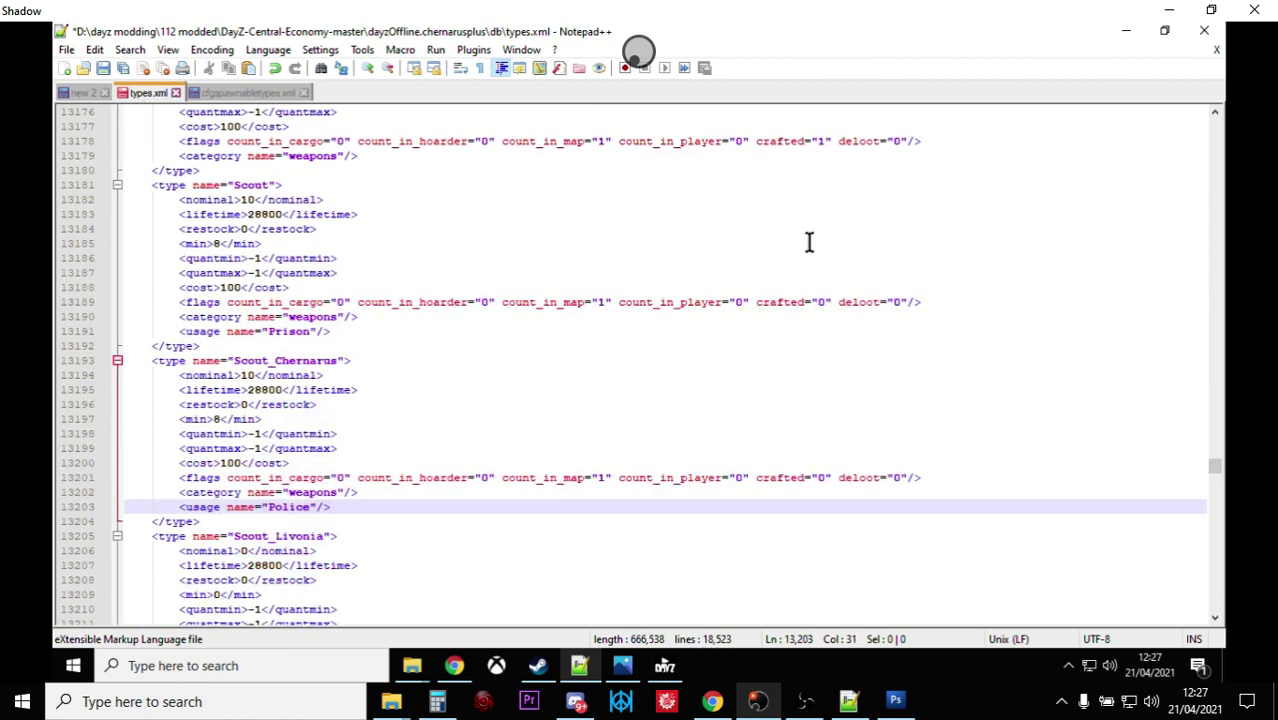
{"action": "left_click_drag", "start_coordinate": [1213, 470], "coordinate": [1214, 128]}
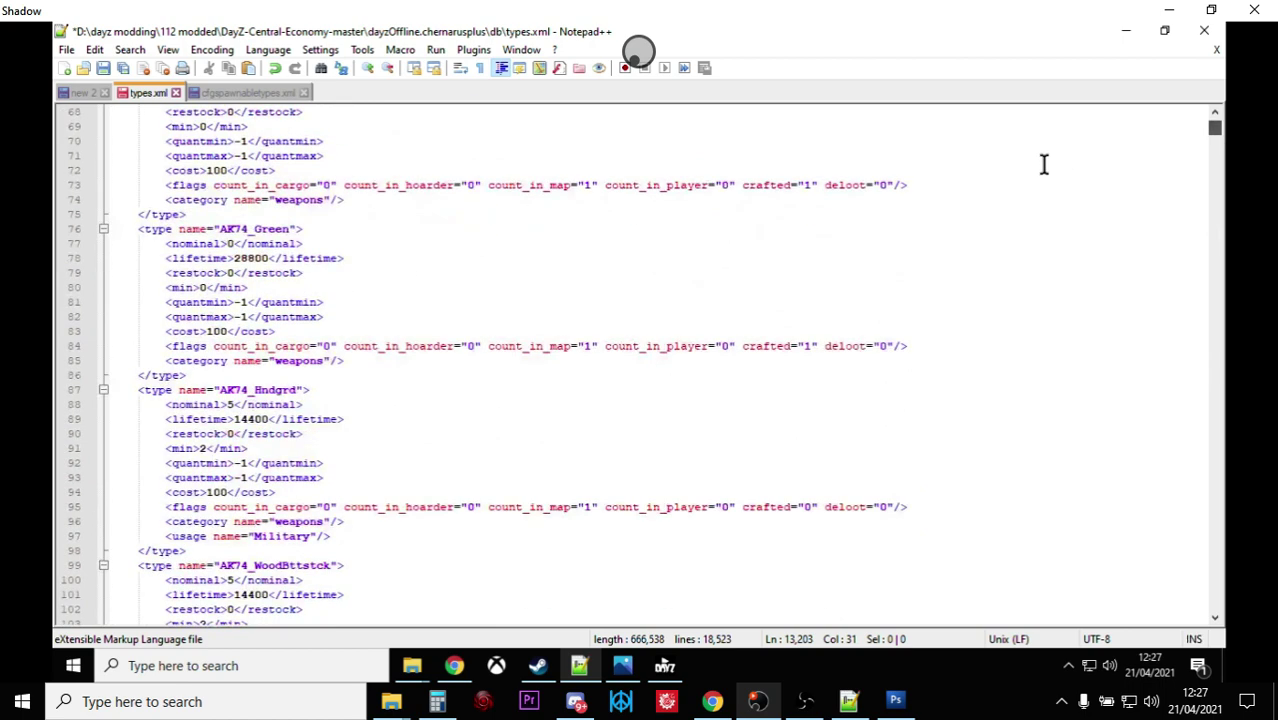
{"action": "left_click", "coordinate": [1039, 167]}
{"action": "key", "text": "ctrl+f"}
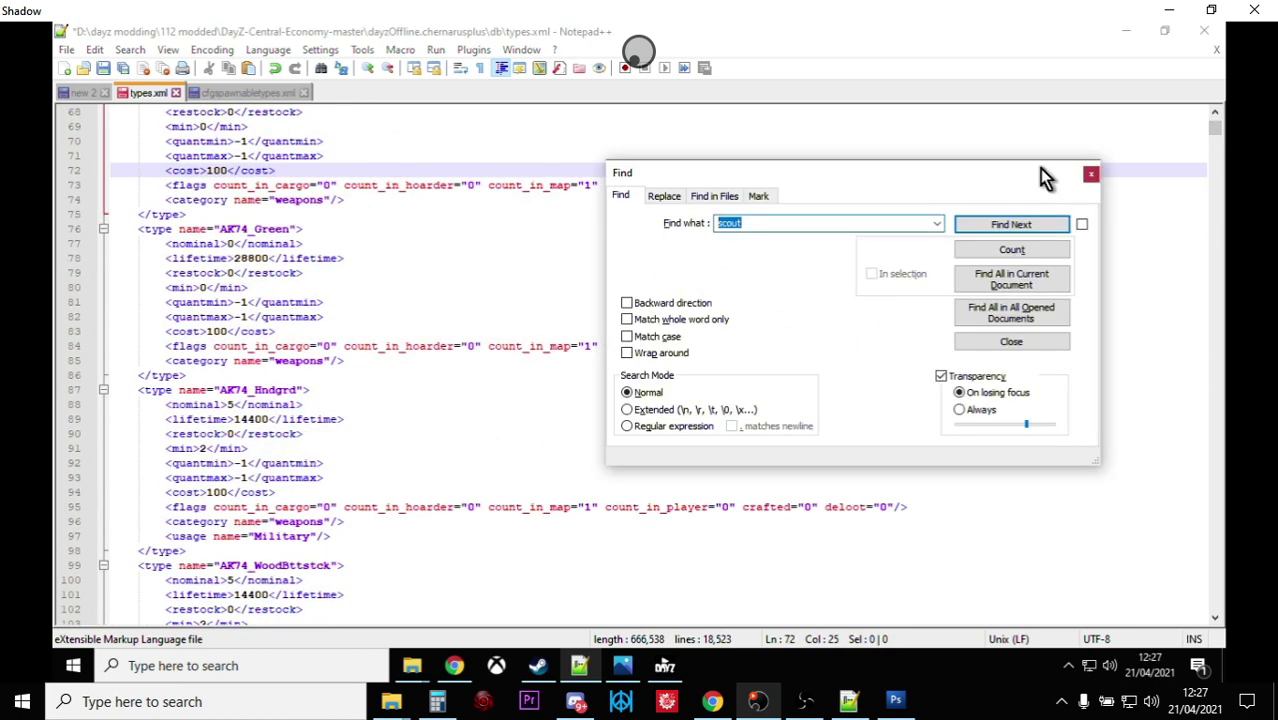
{"action": "key", "text": "Return"}
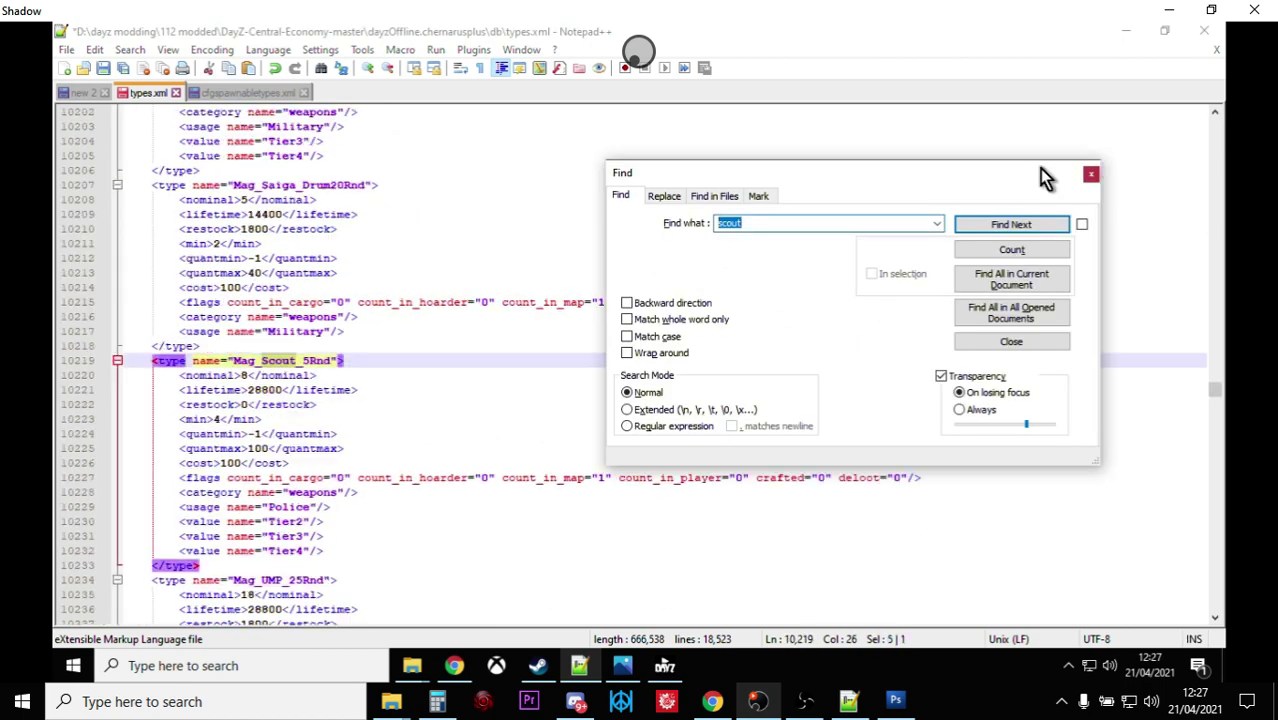
{"action": "left_click", "coordinate": [1091, 175]}
{"action": "scroll", "coordinate": [598, 391], "scroll_direction": "down", "scroll_amount": 1}
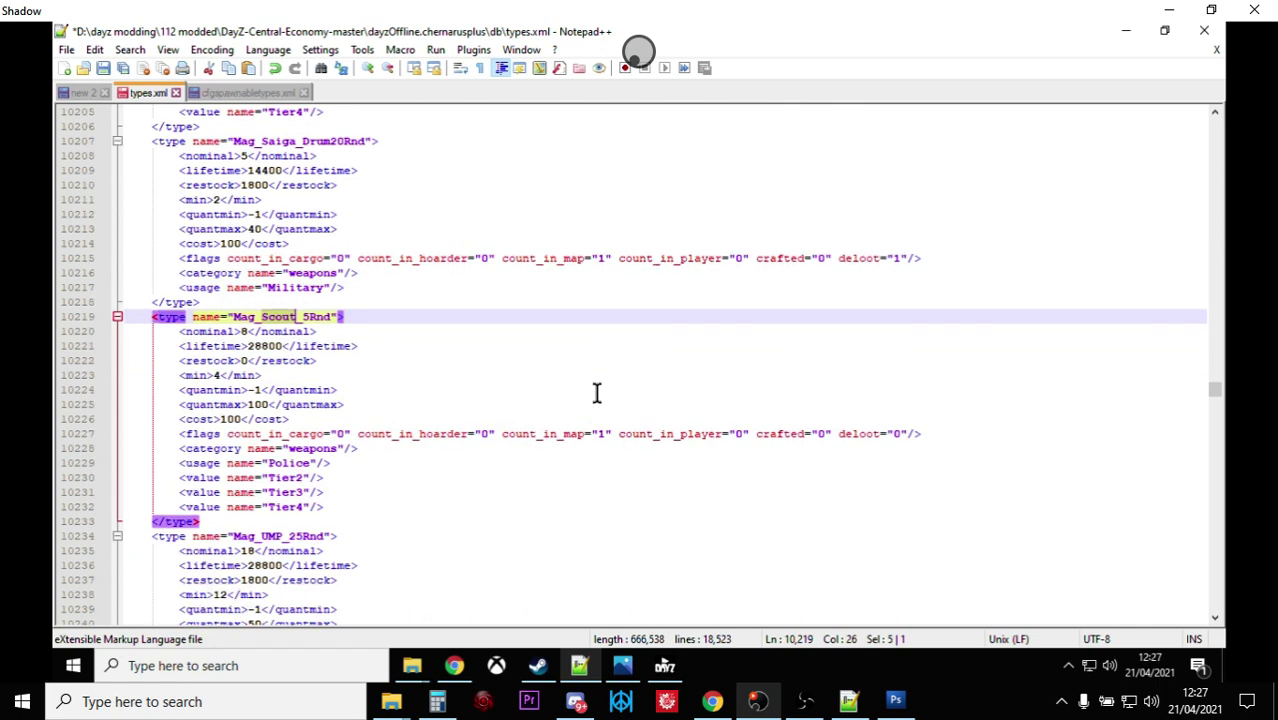
{"action": "scroll", "coordinate": [596, 392], "scroll_direction": "down", "scroll_amount": 1}
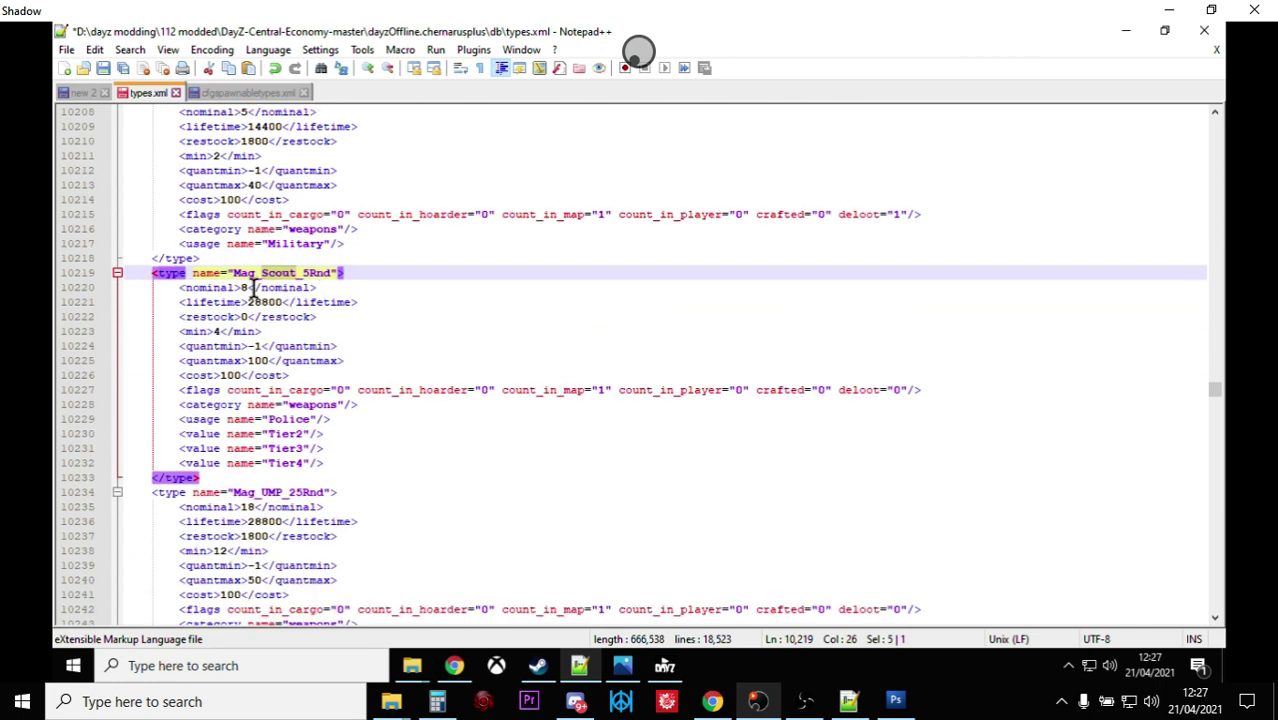
{"action": "left_click", "coordinate": [249, 288]}
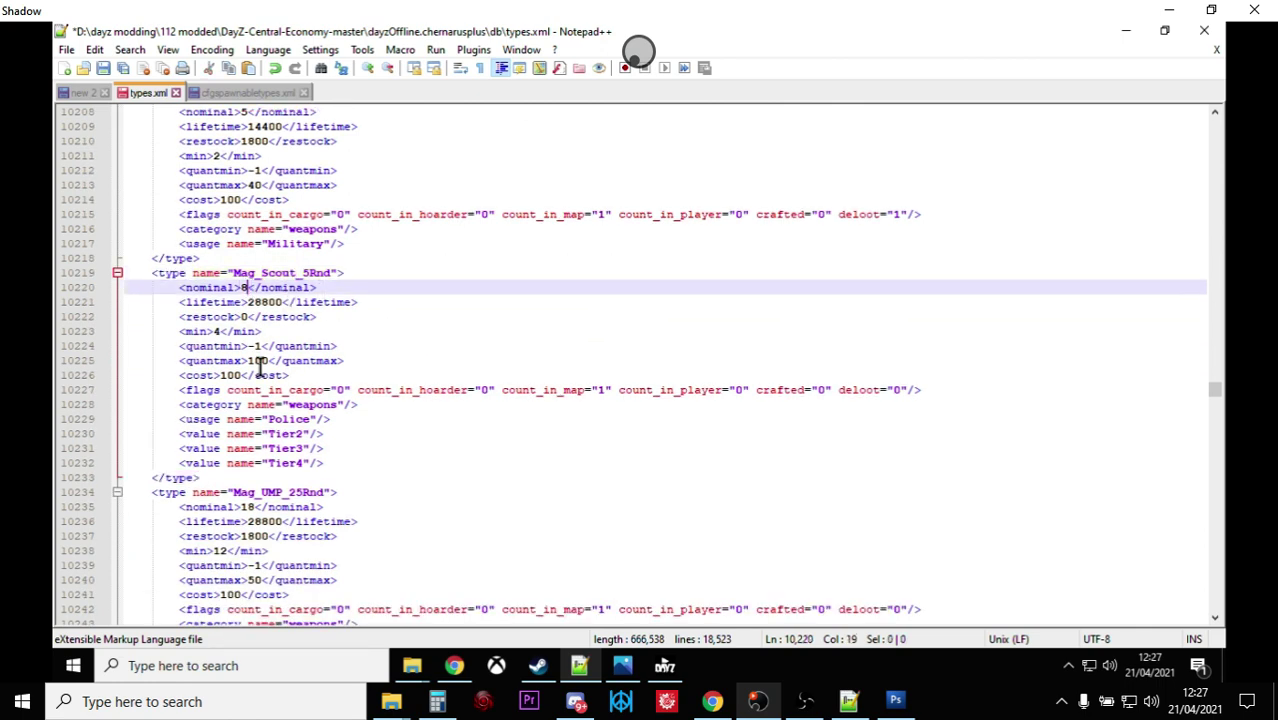
{"action": "key", "text": "BackSpace"}
{"action": "type", "text": "20"}
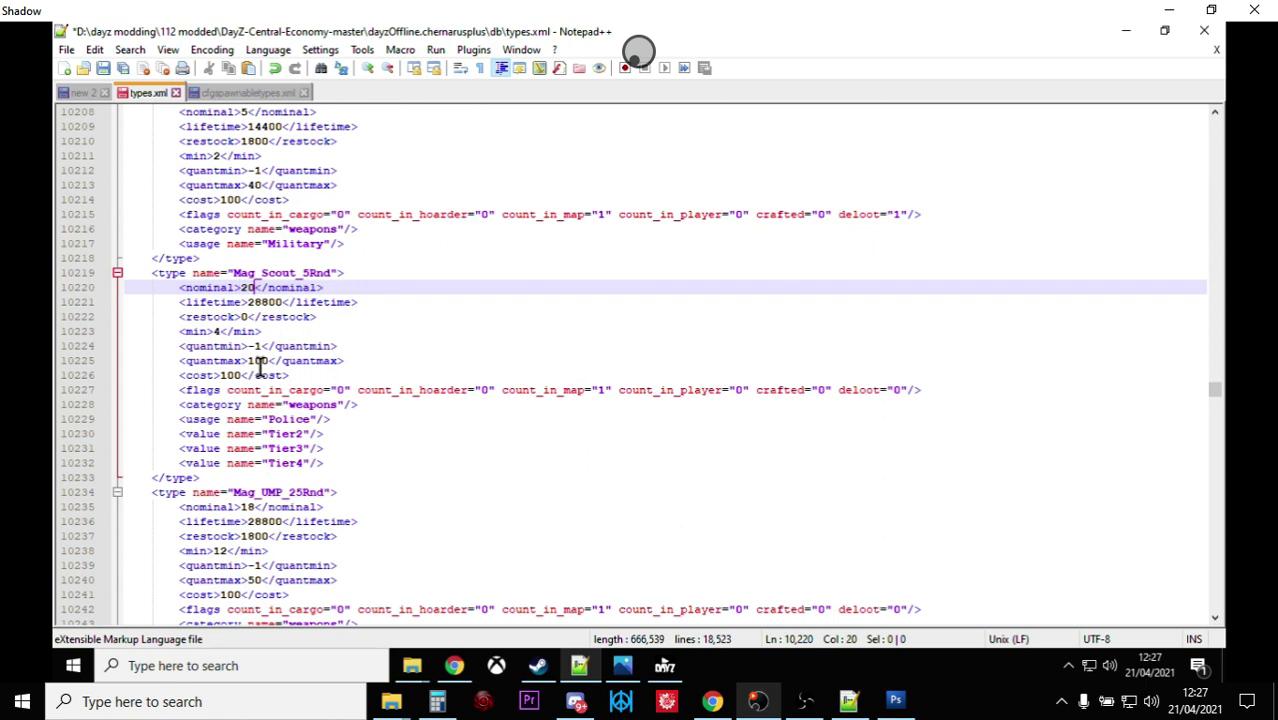
Step: Set the Mag_Scout_5Rnd entry's min to 18 and its quantmin to 99
{"action": "left_click", "coordinate": [219, 331]}
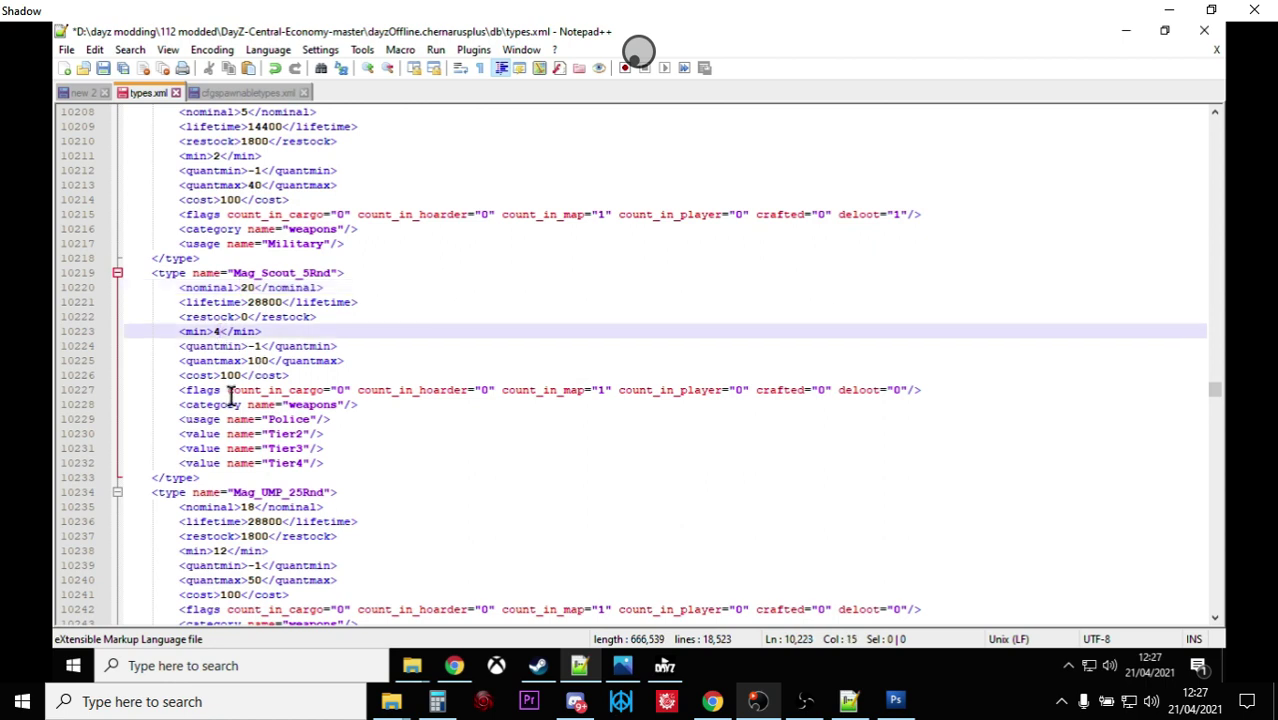
{"action": "key", "text": "BackSpace"}
{"action": "type", "text": "10"}
{"action": "left_click", "coordinate": [258, 346]}
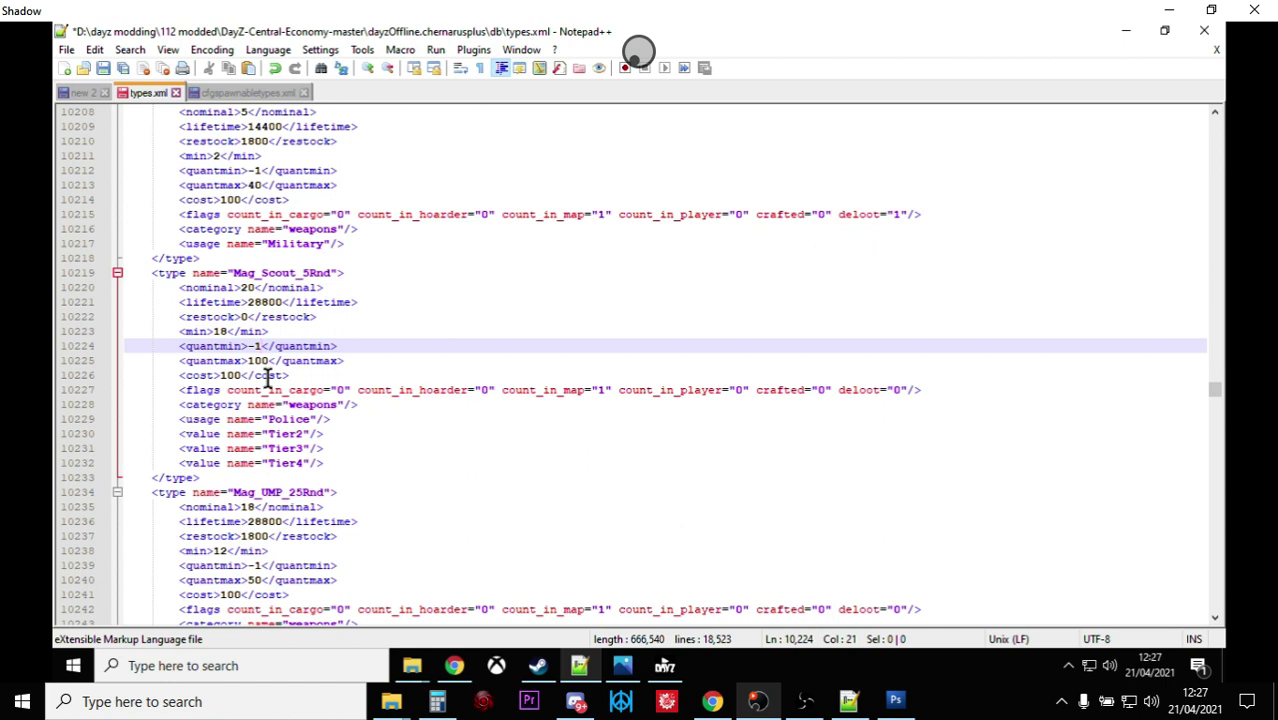
{"action": "key", "text": "BackSpace"}
{"action": "key", "text": "BackSpace"}
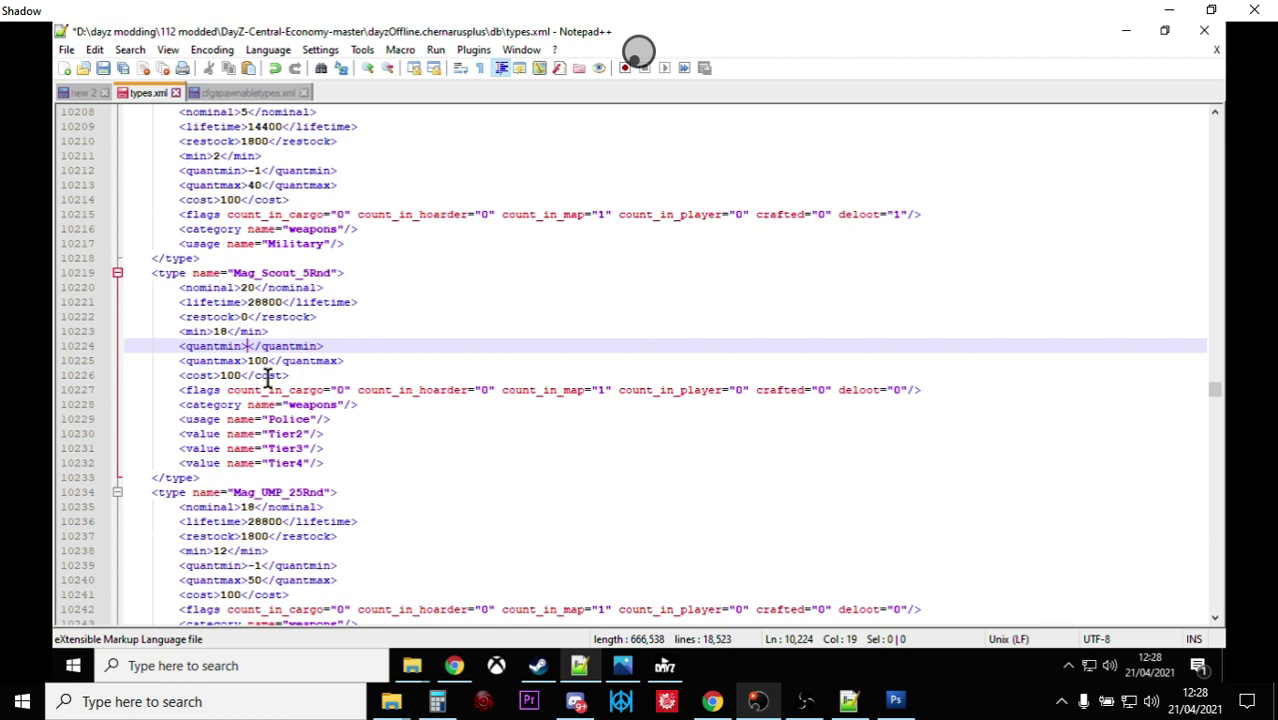
{"action": "type", "text": "99"}
{"action": "left_click", "coordinate": [297, 362]}
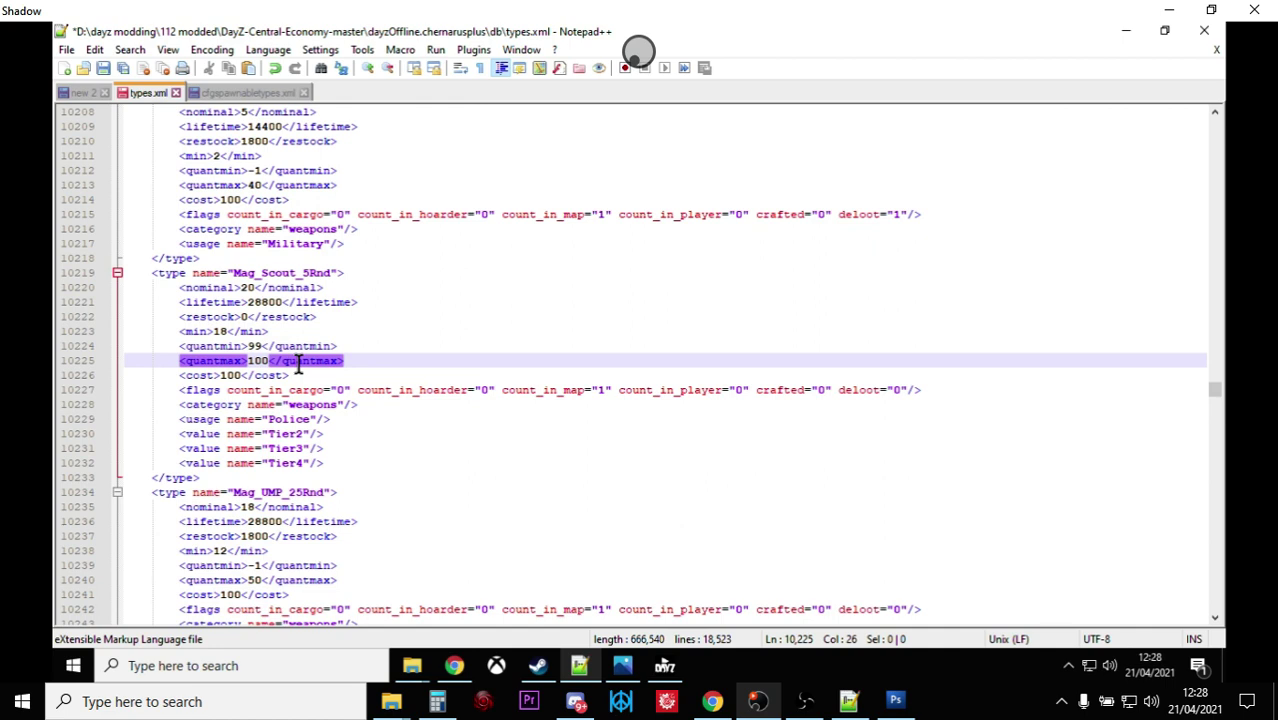
Step: Delete the Tier2, Tier3 and Tier4 value lines from the Mag_Scout_5Rnd entry, leaving no blank line
{"action": "left_click", "coordinate": [378, 435]}
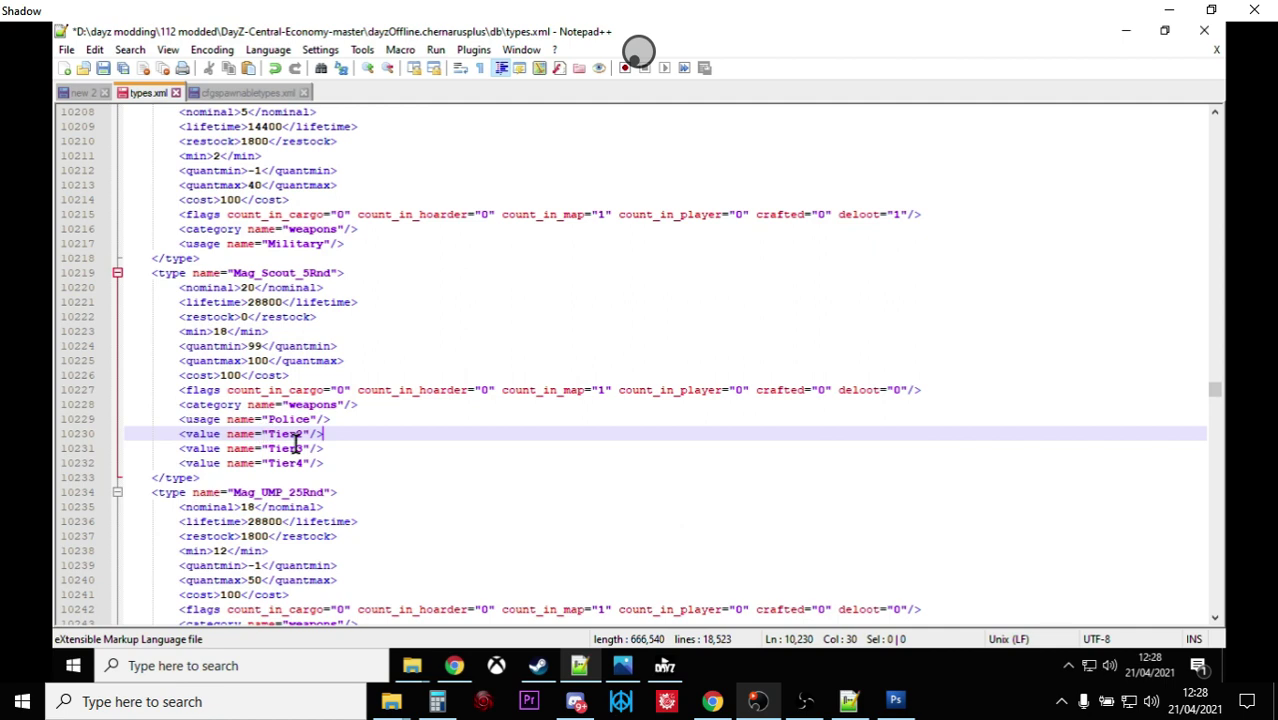
{"action": "left_click", "coordinate": [332, 464]}
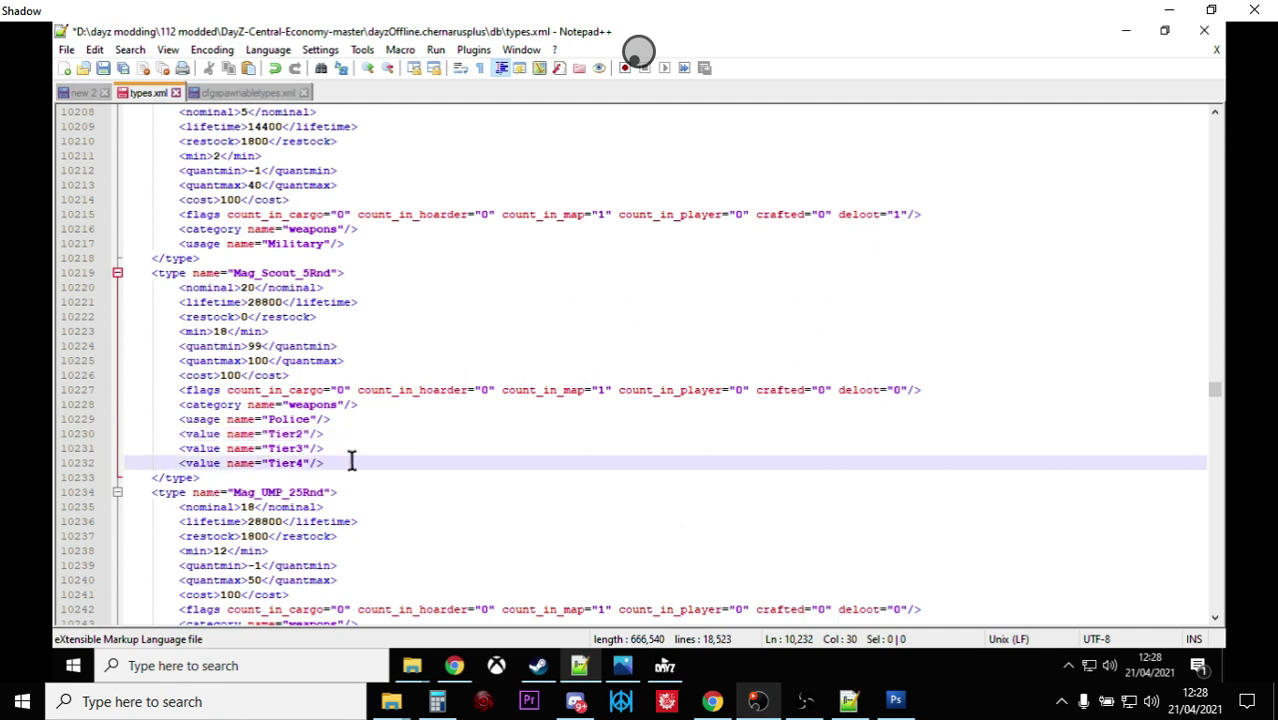
{"action": "left_click_drag", "start_coordinate": [352, 461], "coordinate": [124, 433]}
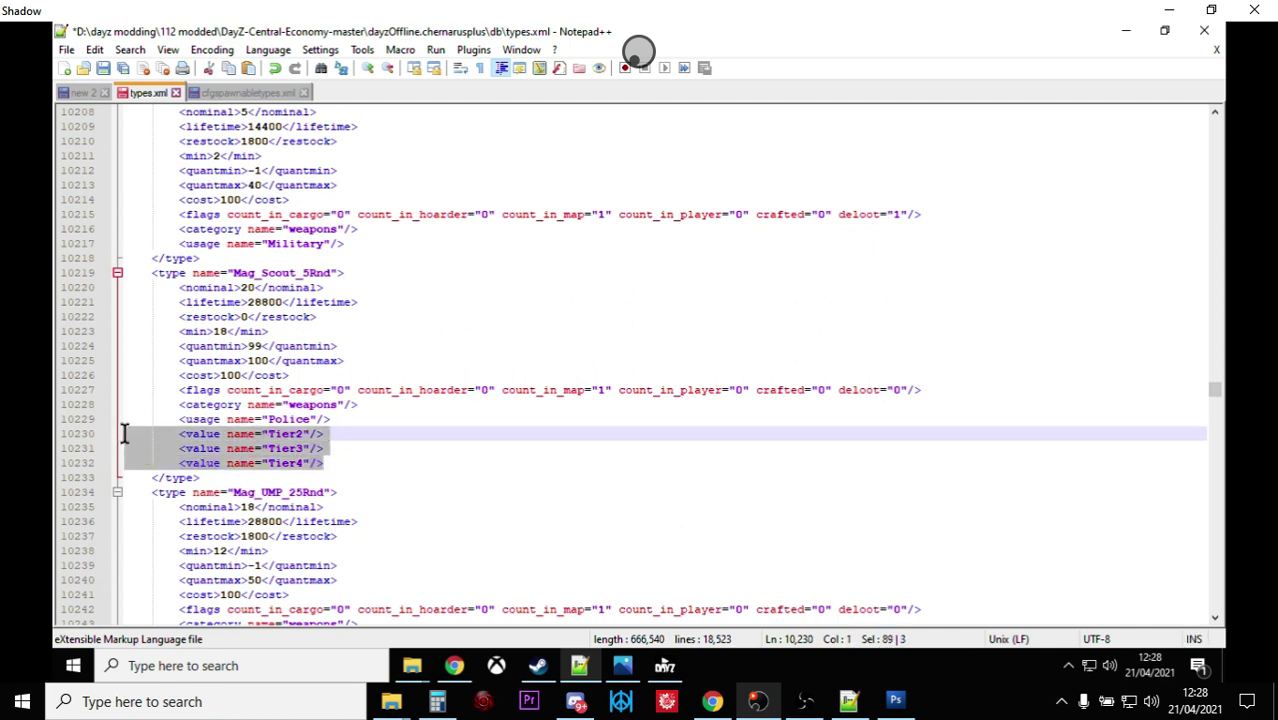
{"action": "key", "text": "ctrl+x"}
{"action": "key", "text": "BackSpace"}
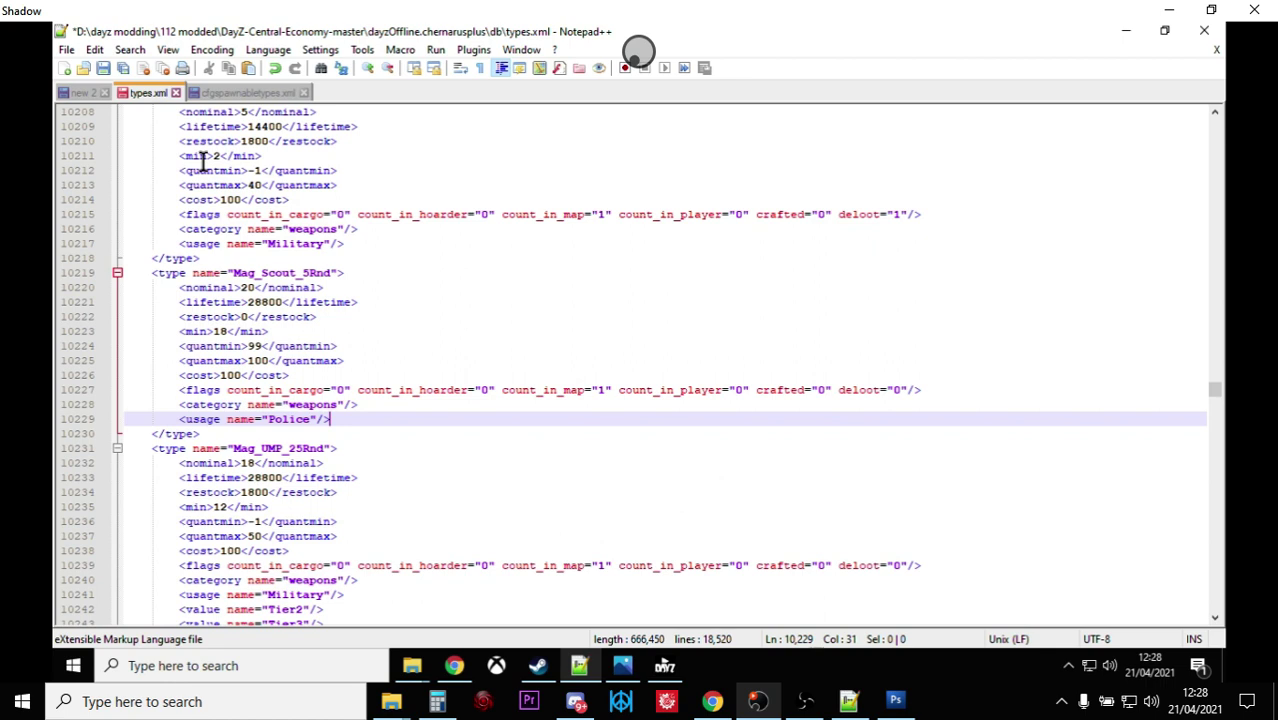
Step: In cfgspawnabletypes.xml, set the global damage line at the start of the file to min 0.1 and max 0.2
{"action": "left_click", "coordinate": [242, 92]}
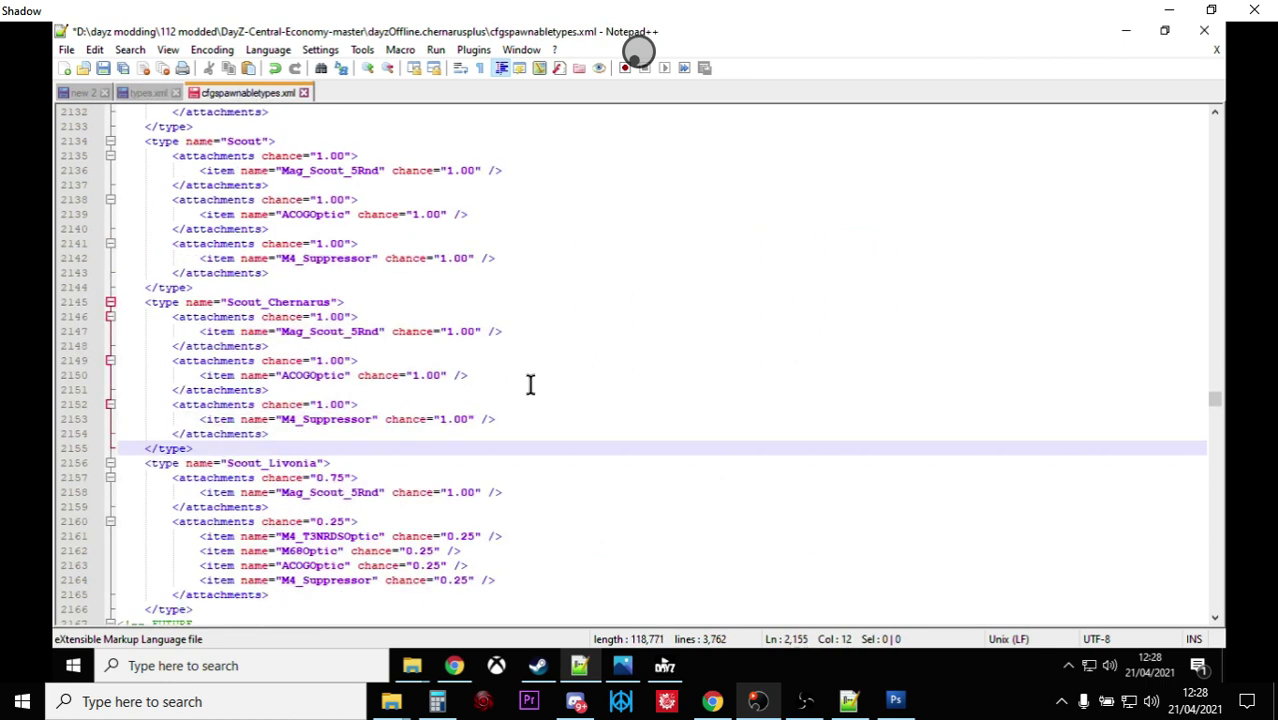
{"action": "left_click_drag", "start_coordinate": [1216, 404], "coordinate": [1215, 120]}
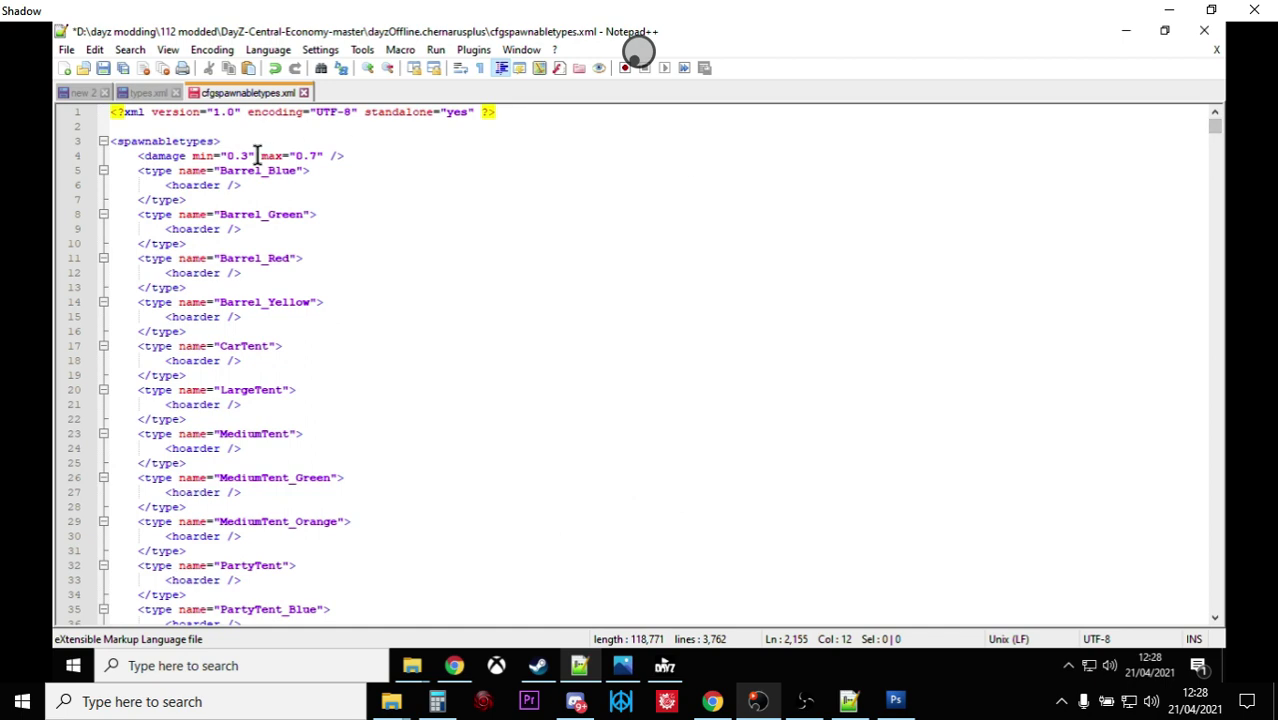
{"action": "left_click_drag", "start_coordinate": [136, 155], "coordinate": [402, 157]}
{"action": "left_click", "coordinate": [248, 157]}
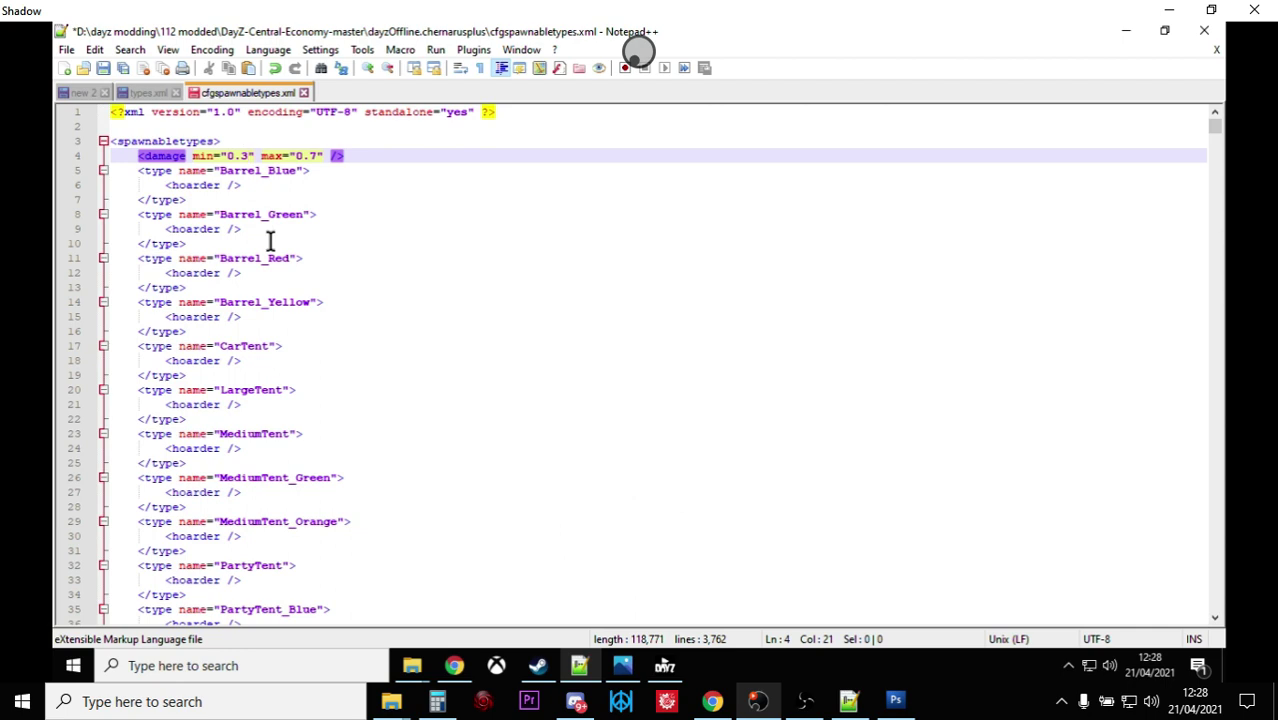
{"action": "key", "text": "BackSpace"}
{"action": "type", "text": "1"}
{"action": "left_click", "coordinate": [312, 155]}
{"action": "key", "text": "Delete"}
{"action": "type", "text": "2"}
Step: In types.xml, review the Mag_Scout_5Rnd entry and find the Scout and Scout_Chernarus entries to check their spawn values
{"action": "left_click", "coordinate": [148, 92]}
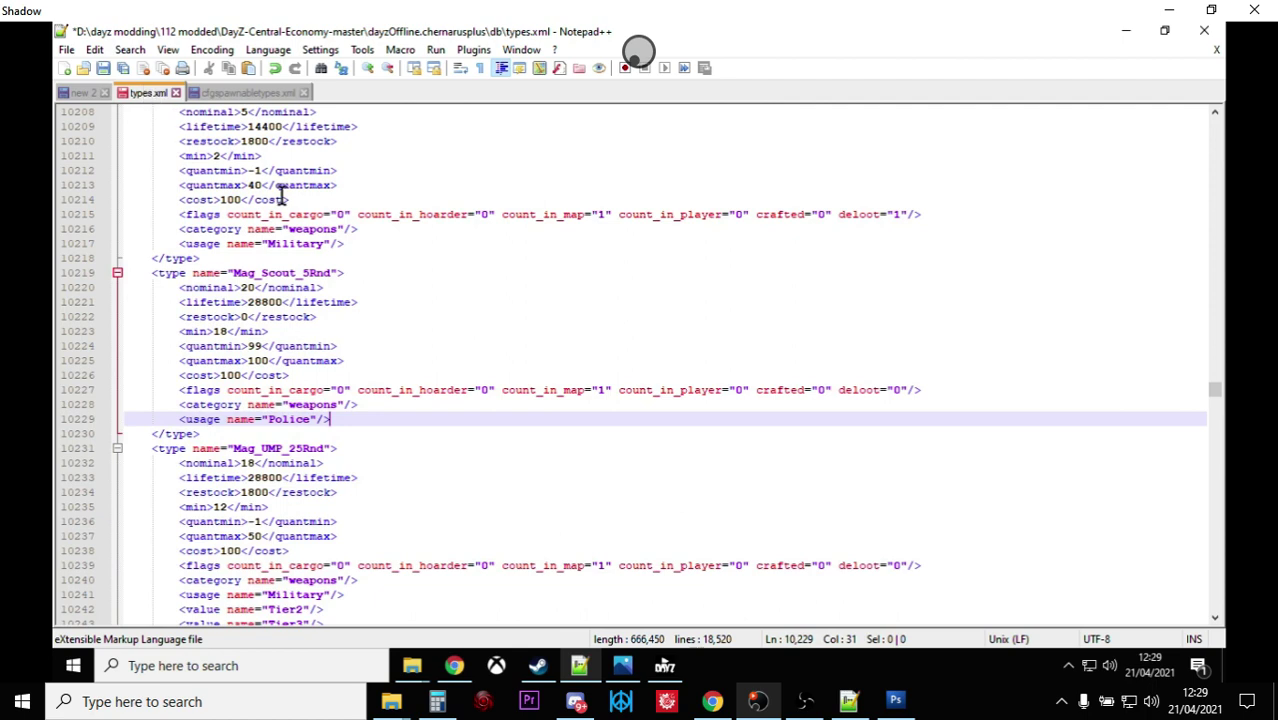
{"action": "scroll", "coordinate": [382, 362], "scroll_direction": "down", "scroll_amount": 3}
{"action": "left_click", "coordinate": [385, 361]}
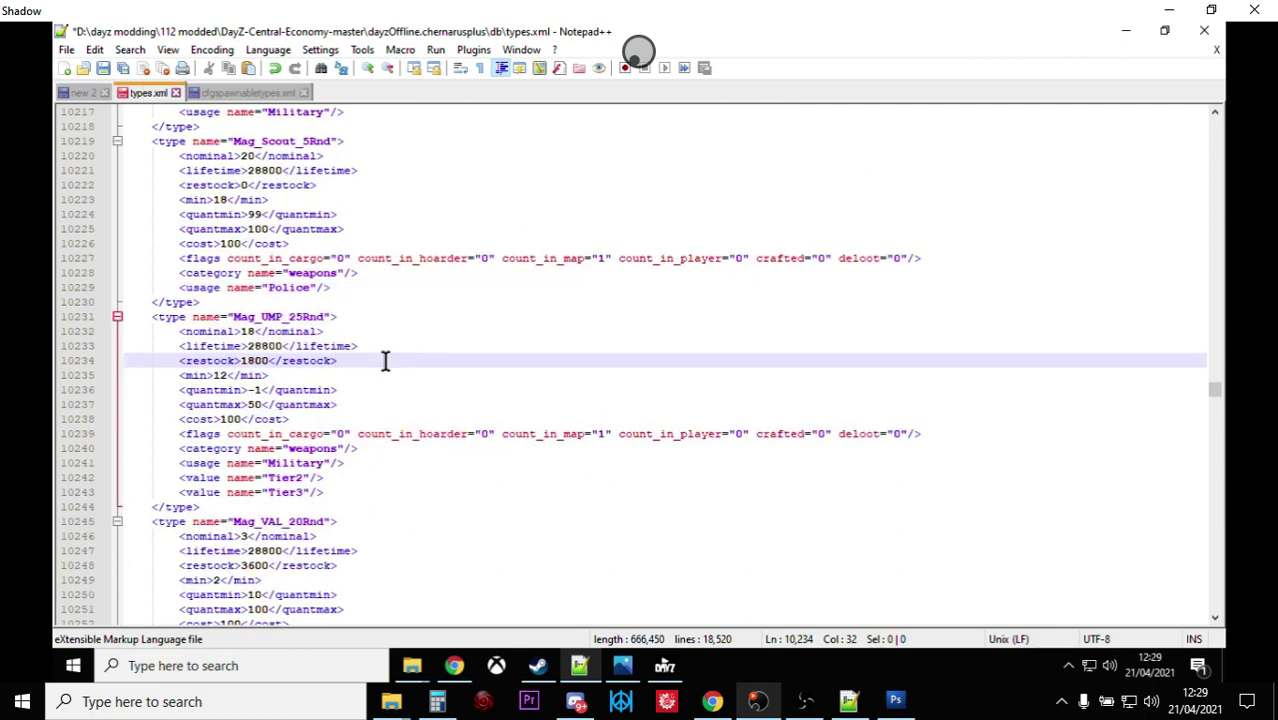
{"action": "key", "text": "ctrl+f"}
{"action": "key", "text": "Return"}
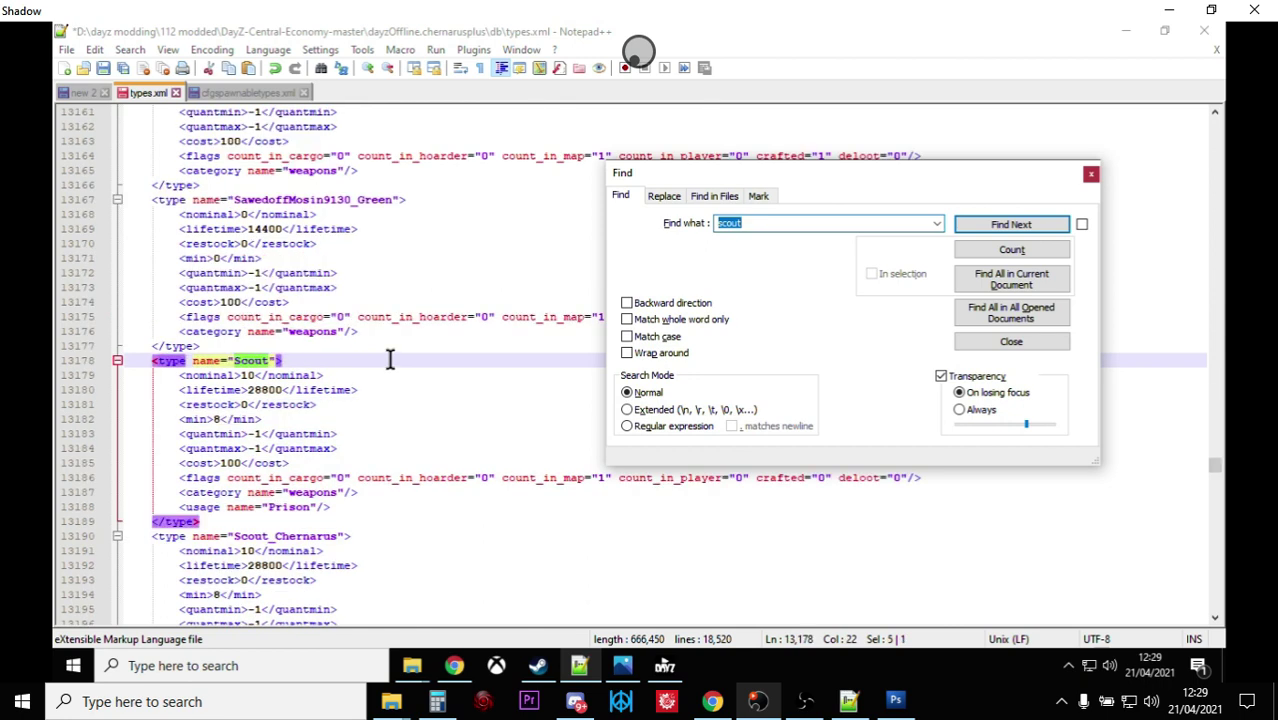
{"action": "left_click", "coordinate": [388, 370]}
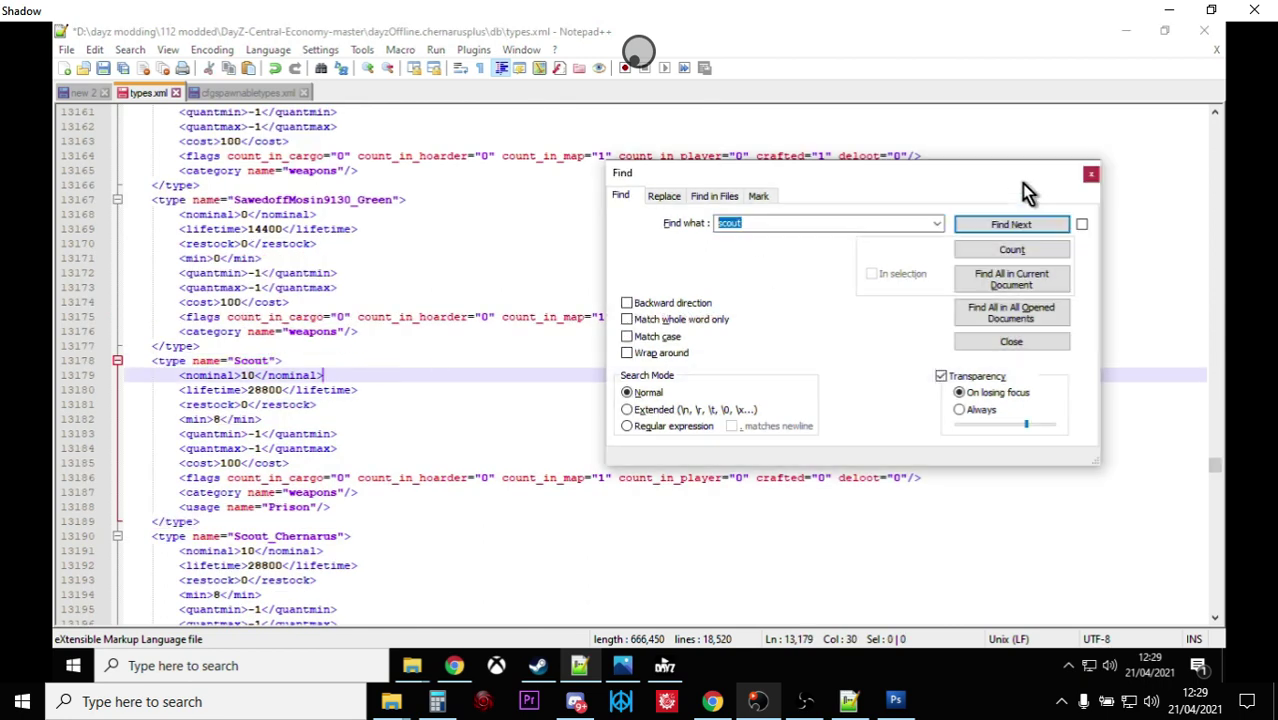
{"action": "left_click", "coordinate": [1091, 174]}
{"action": "scroll", "coordinate": [665, 373], "scroll_direction": "down", "scroll_amount": 3}
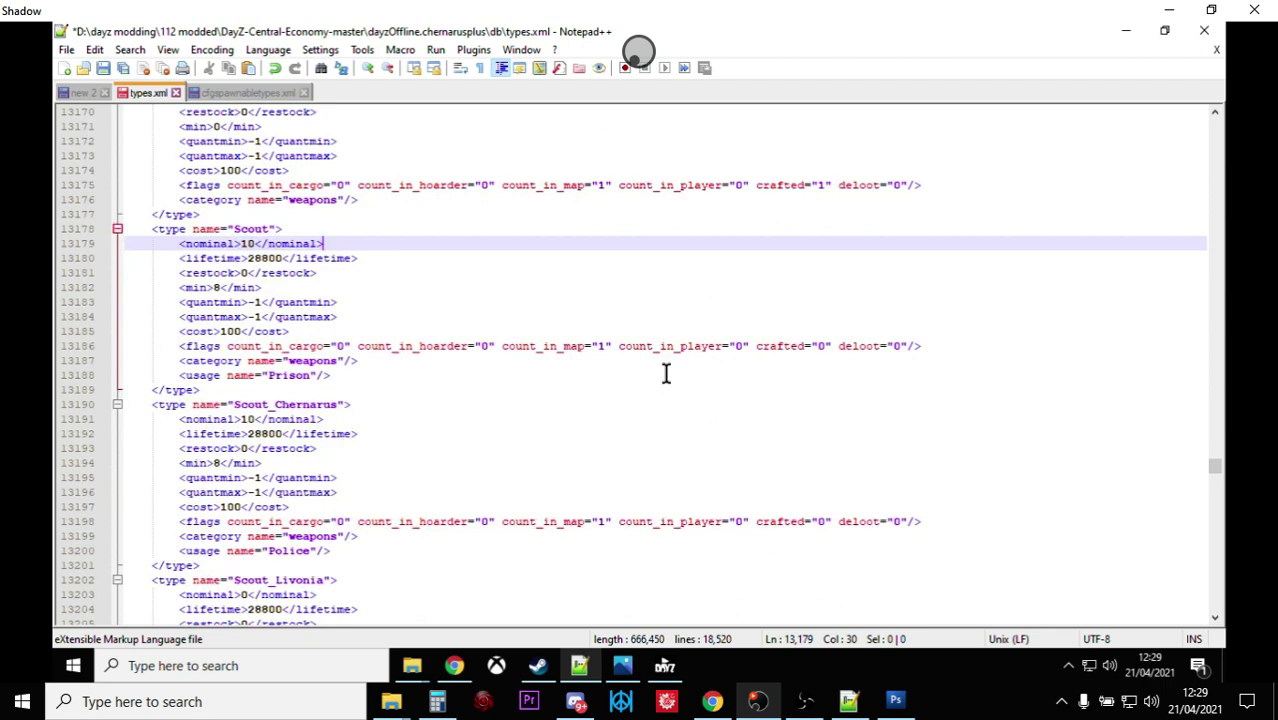
Step: Search cfgspawnabletypes.xml for "scout" and go to the Scout type entry to check its attachments
{"action": "left_click", "coordinate": [250, 93]}
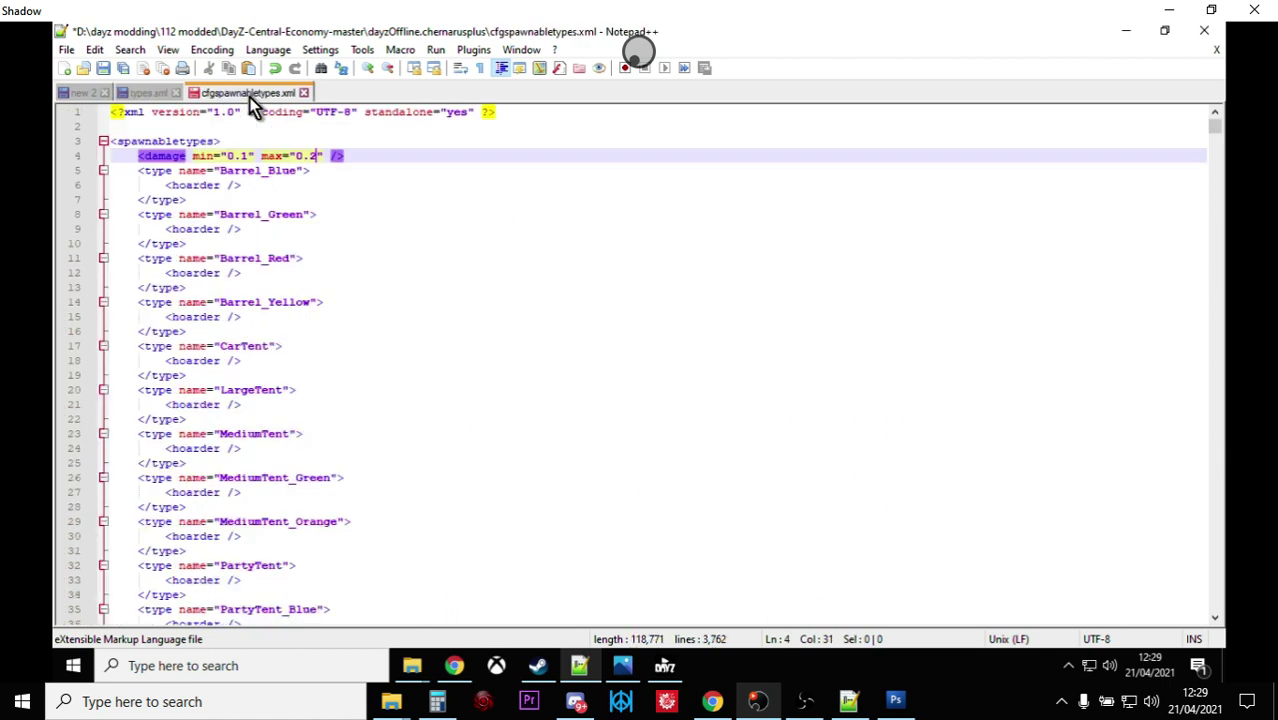
{"action": "left_click", "coordinate": [410, 342]}
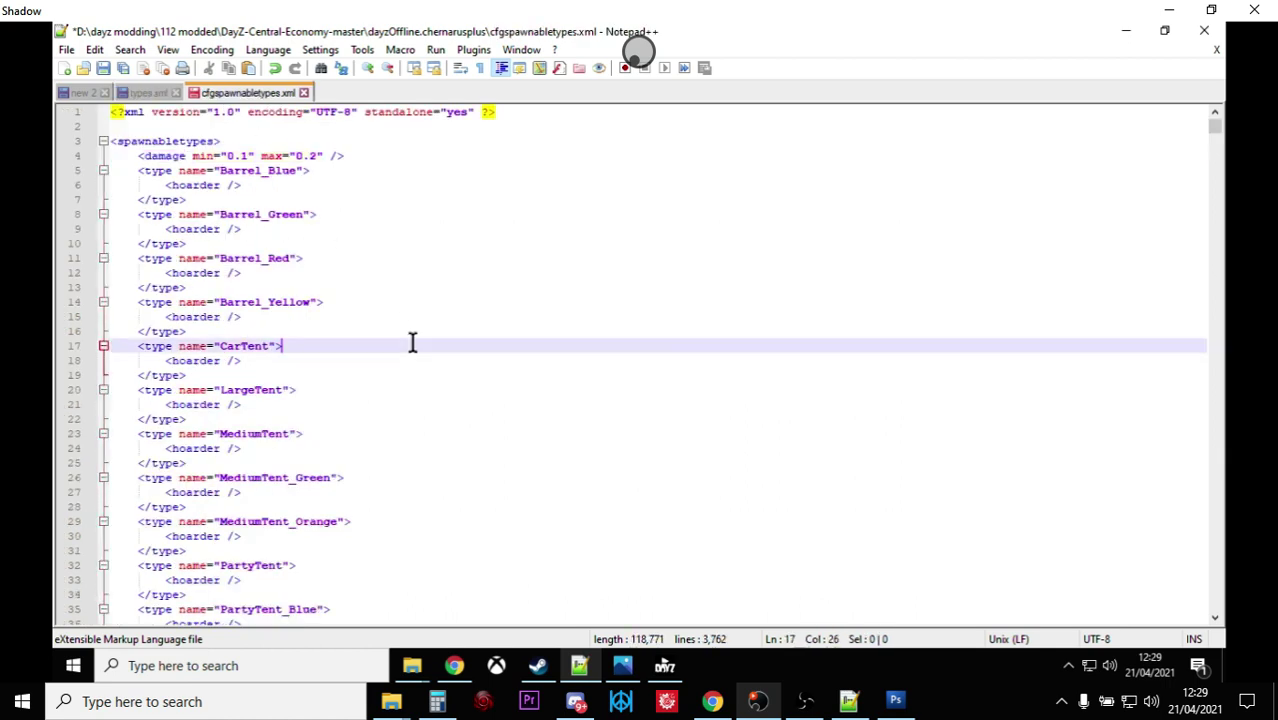
{"action": "key", "text": "ctrl+f"}
{"action": "type", "text": "scout"}
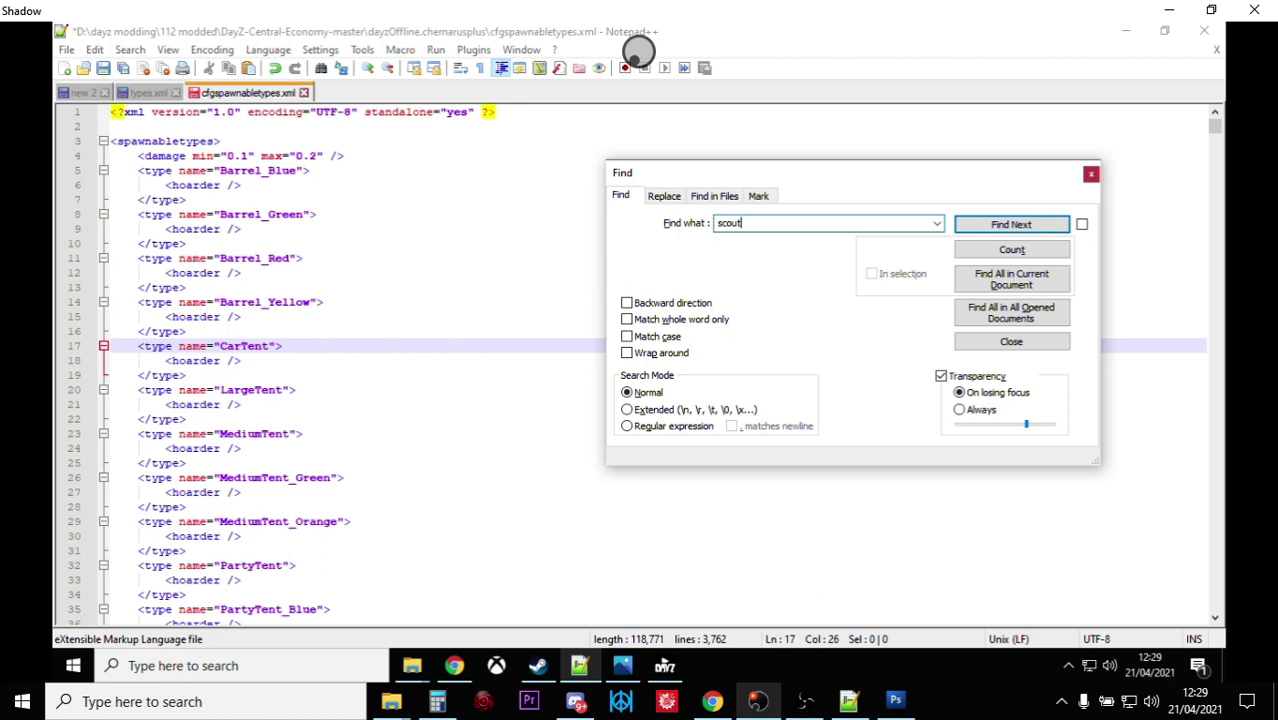
{"action": "key", "text": "Return"}
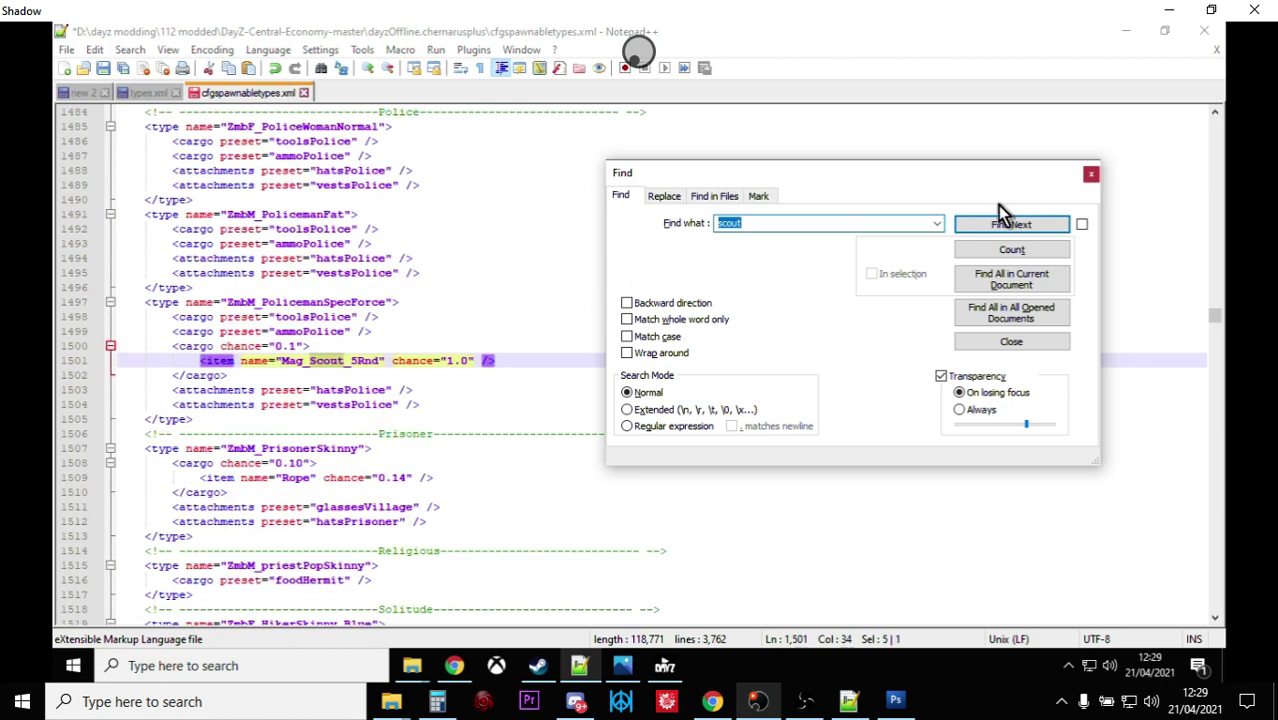
{"action": "left_click", "coordinate": [1020, 226]}
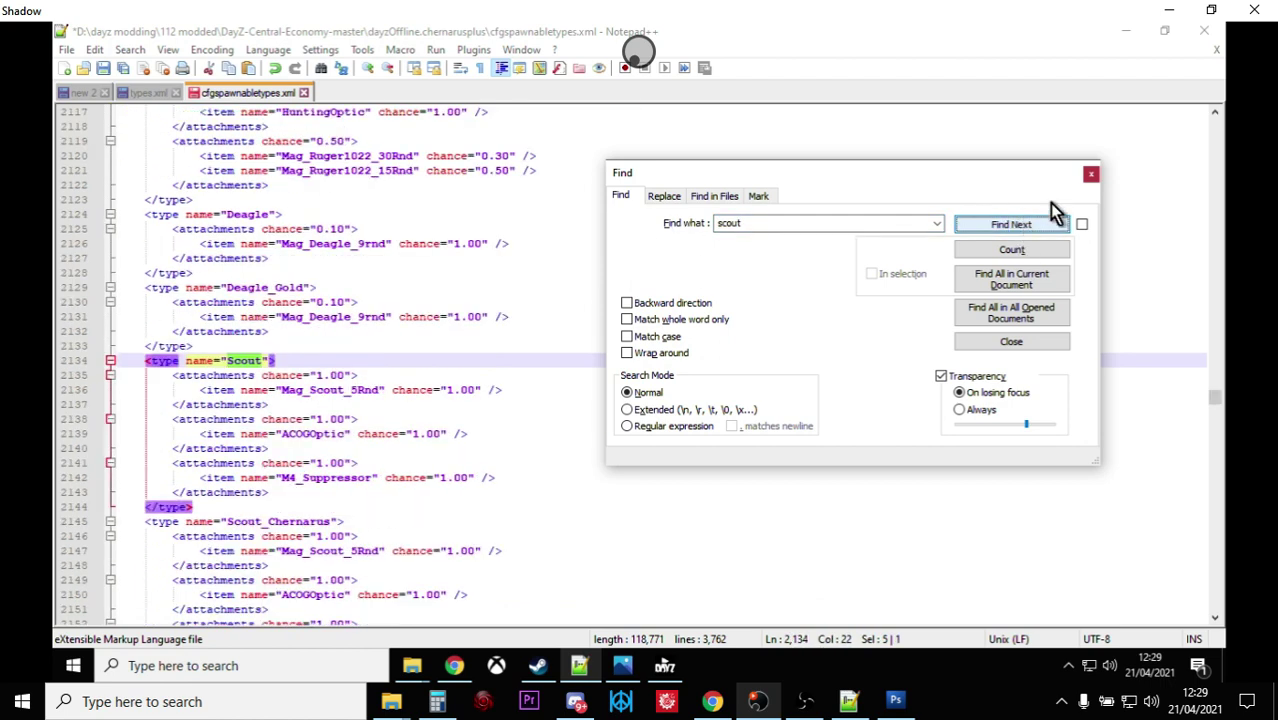
Step: Close the search and switch to Chrome to locate cfgspawnabletypes.xml and the file upload option in Nitrado's dayzOffline.chernarusplus folder
{"action": "left_click", "coordinate": [1090, 174]}
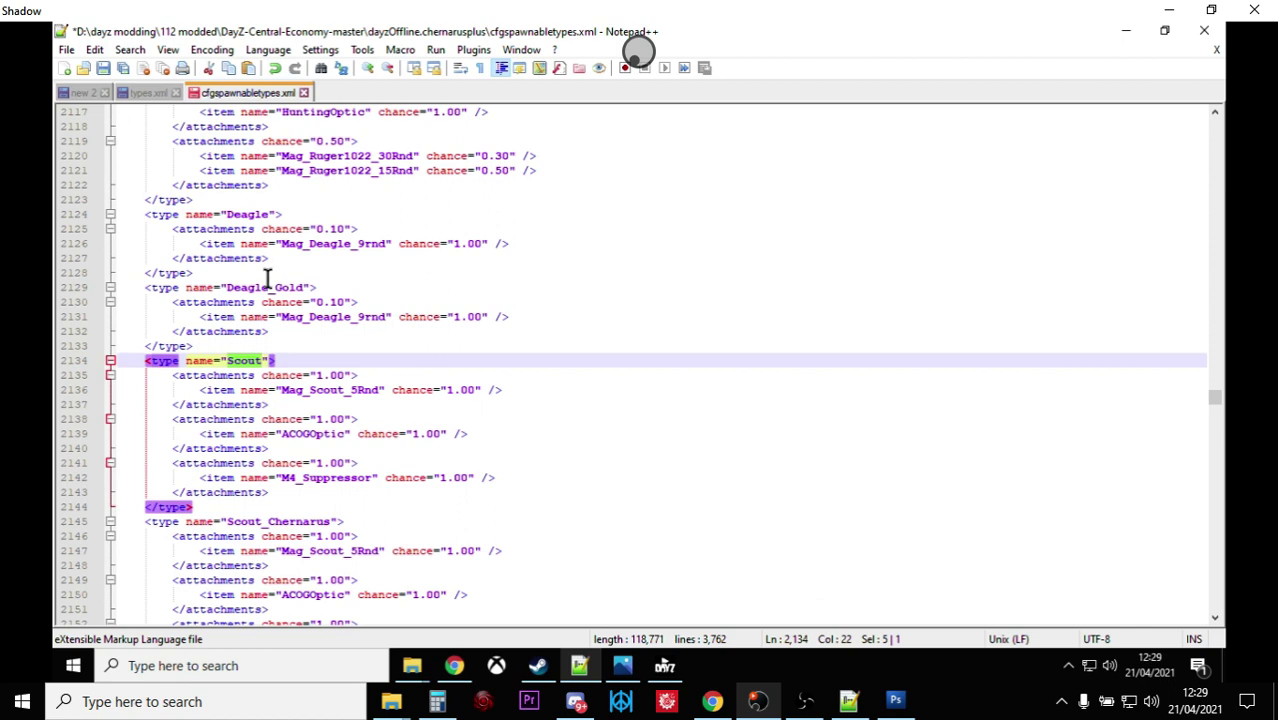
{"action": "left_click", "coordinate": [454, 665]}
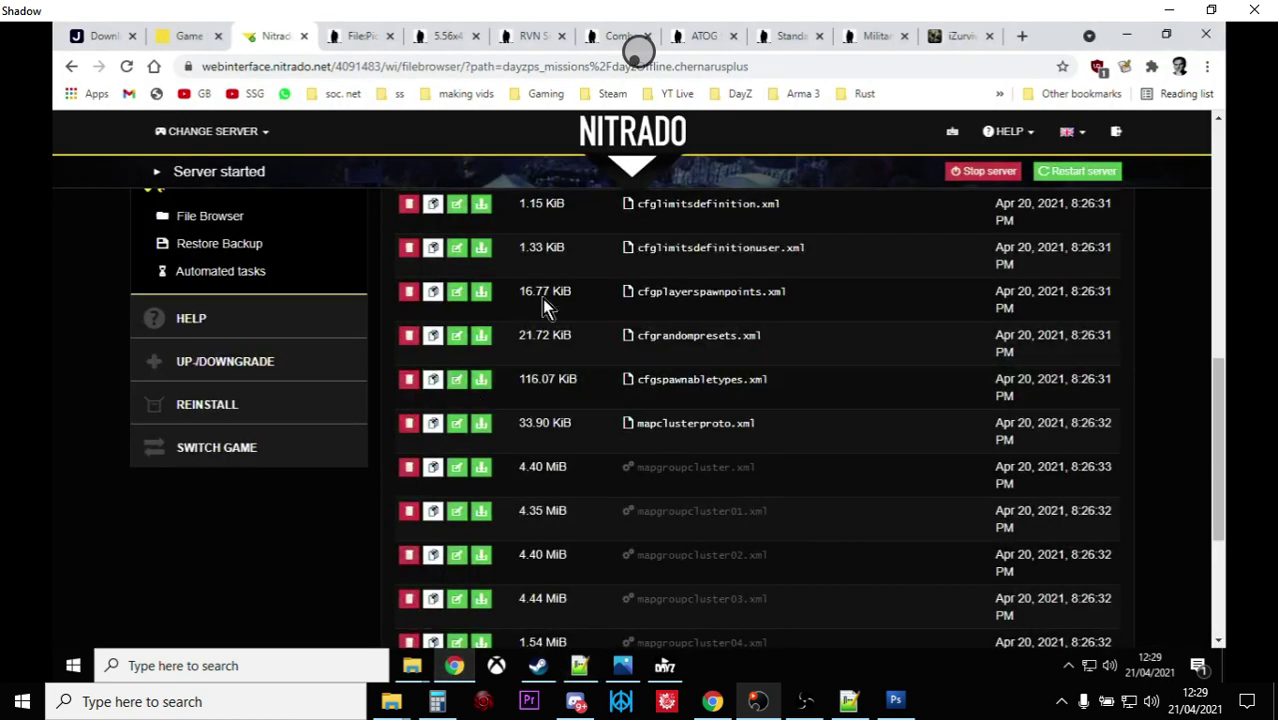
{"action": "scroll", "coordinate": [705, 300], "scroll_direction": "down", "scroll_amount": 3}
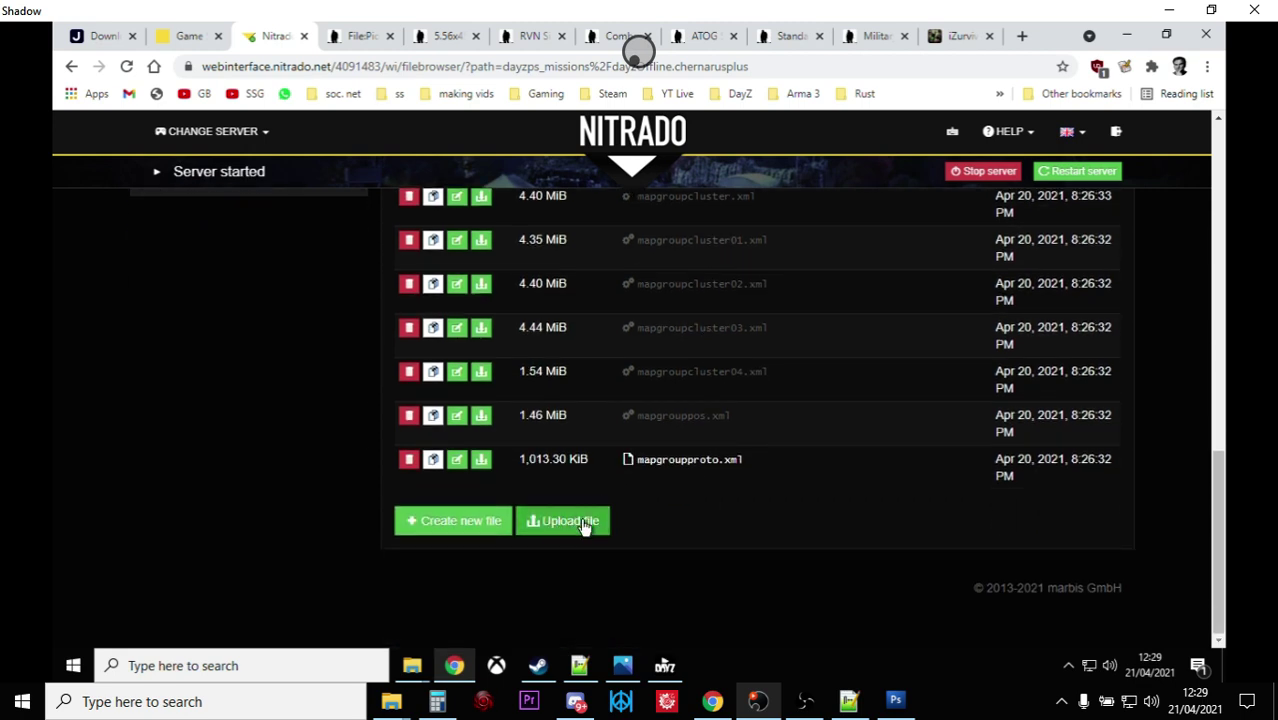
{"action": "scroll", "coordinate": [585, 527], "scroll_direction": "up", "scroll_amount": 3}
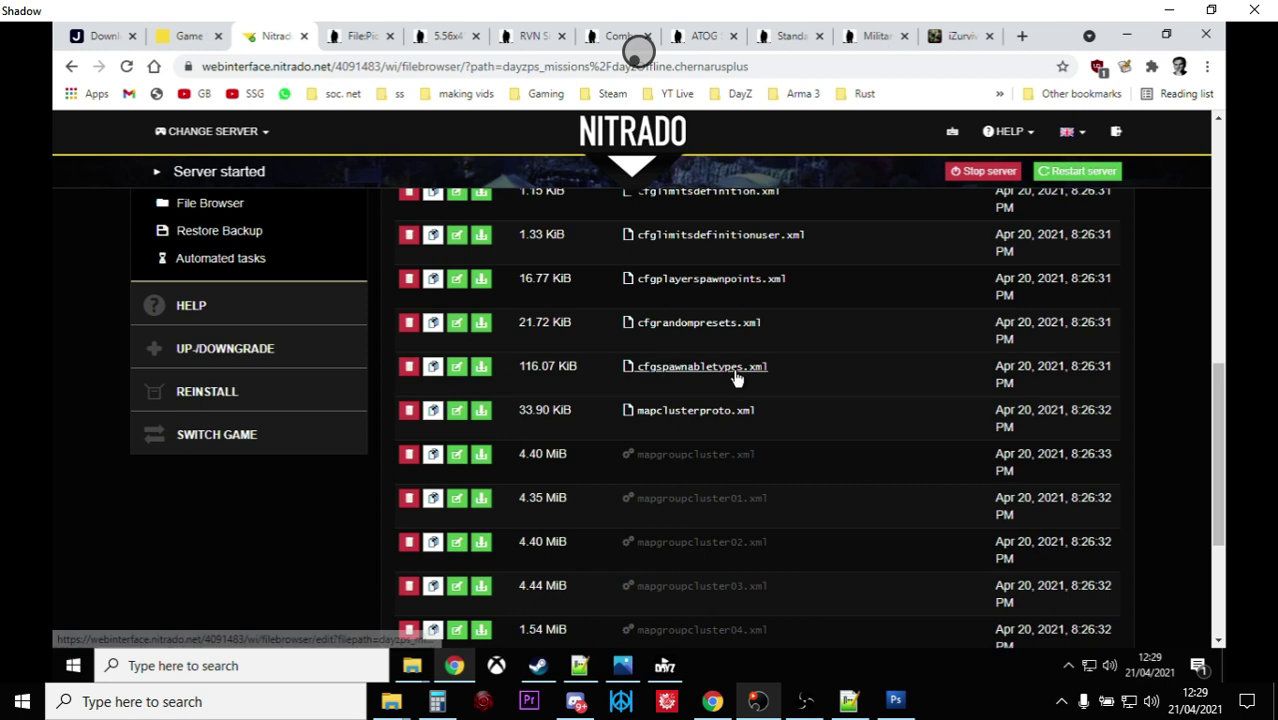
{"action": "scroll", "coordinate": [710, 400], "scroll_direction": "up", "scroll_amount": 5}
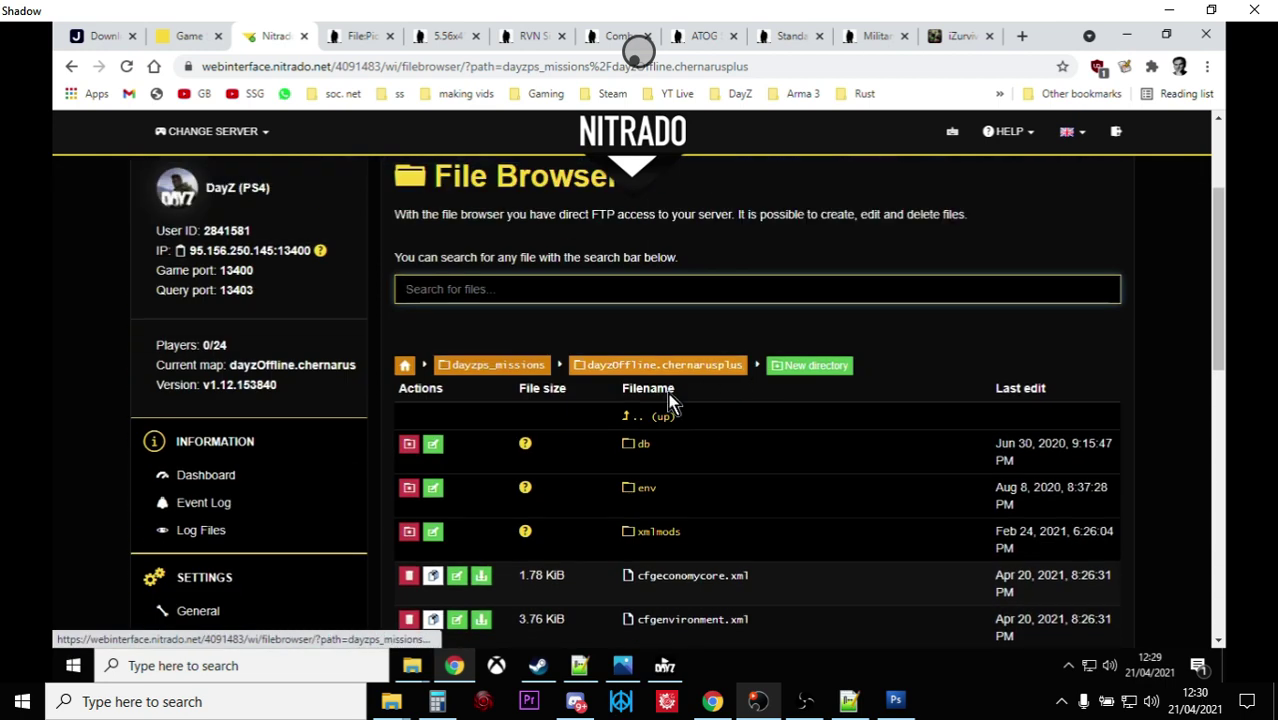
Step: Open the db folder of the dayzOffline.chernarusplus mission and locate types.xml and the file upload option
{"action": "left_click", "coordinate": [642, 445]}
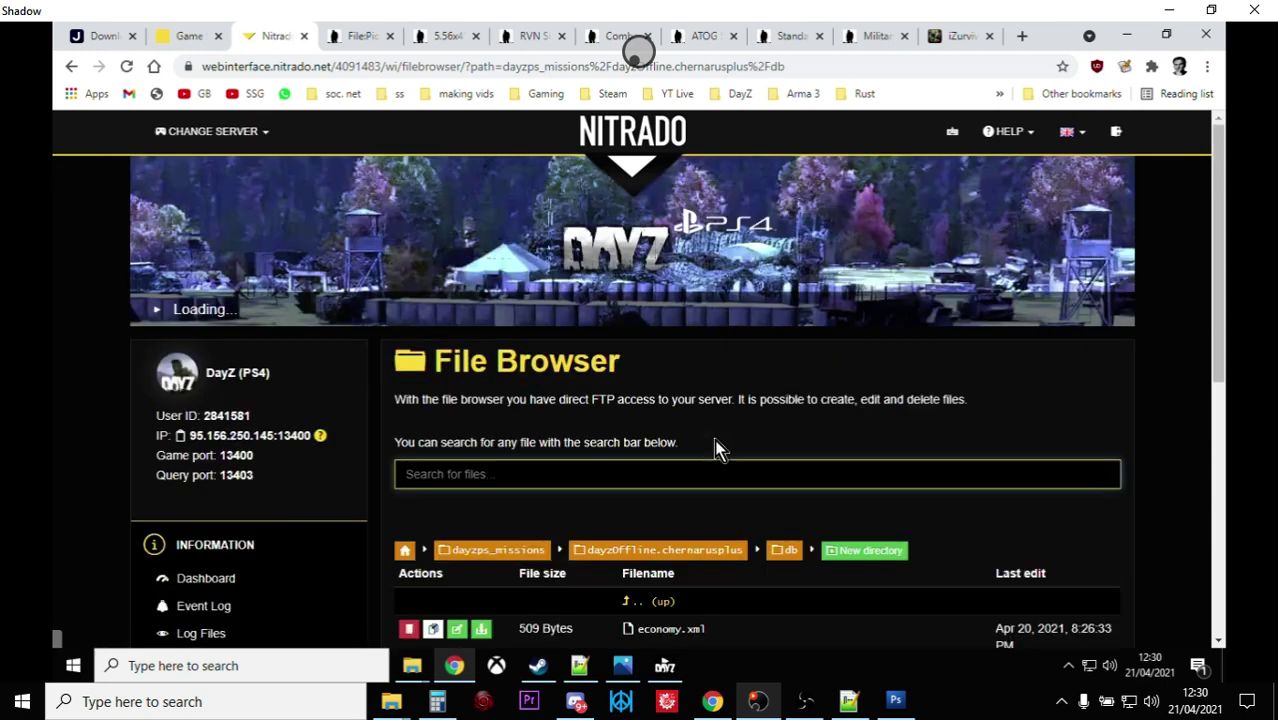
{"action": "scroll", "coordinate": [705, 480], "scroll_direction": "down", "scroll_amount": 3}
{"action": "scroll", "coordinate": [703, 482], "scroll_direction": "down", "scroll_amount": 1}
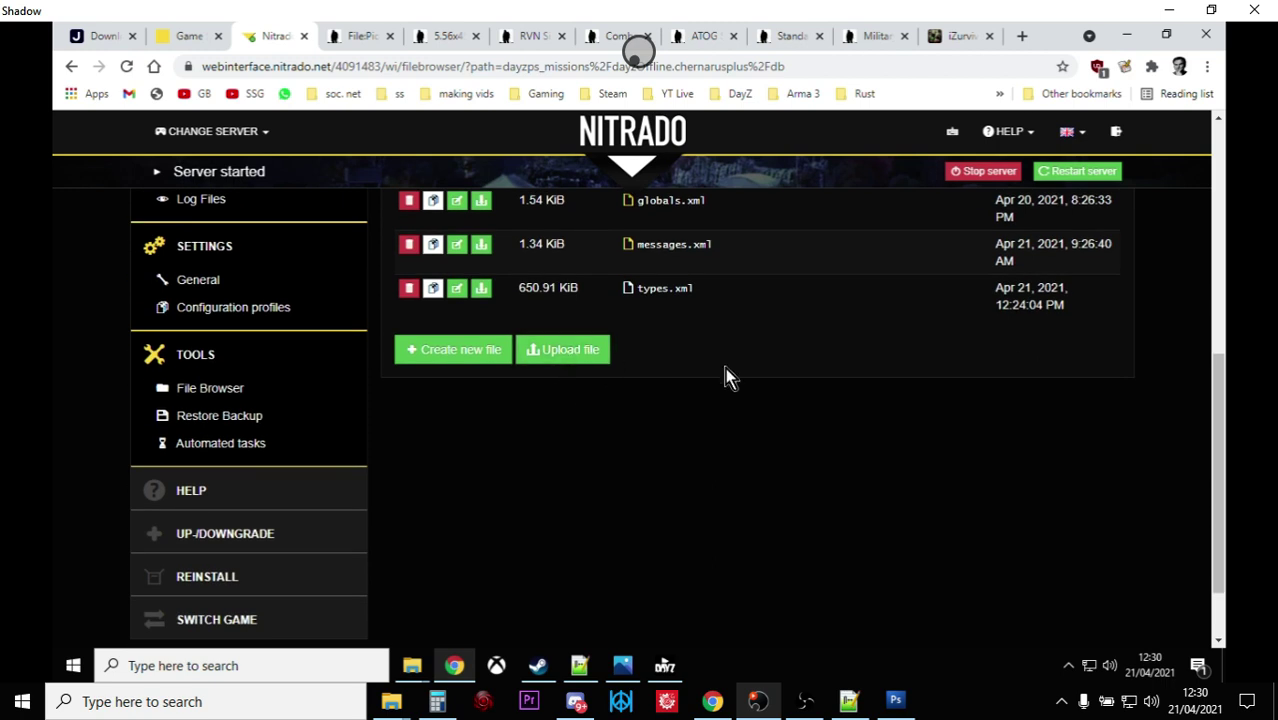
{"action": "scroll", "coordinate": [725, 375], "scroll_direction": "up", "scroll_amount": 2}
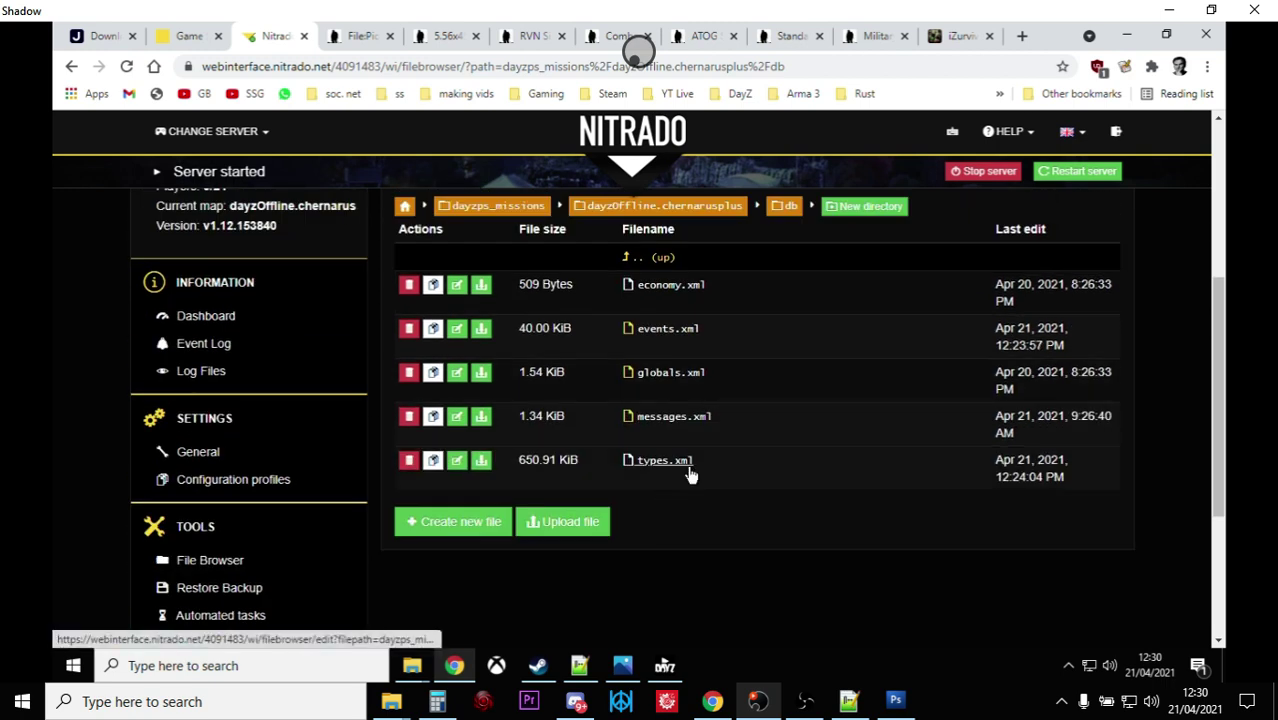
{"action": "scroll", "coordinate": [700, 455], "scroll_direction": "up", "scroll_amount": 1}
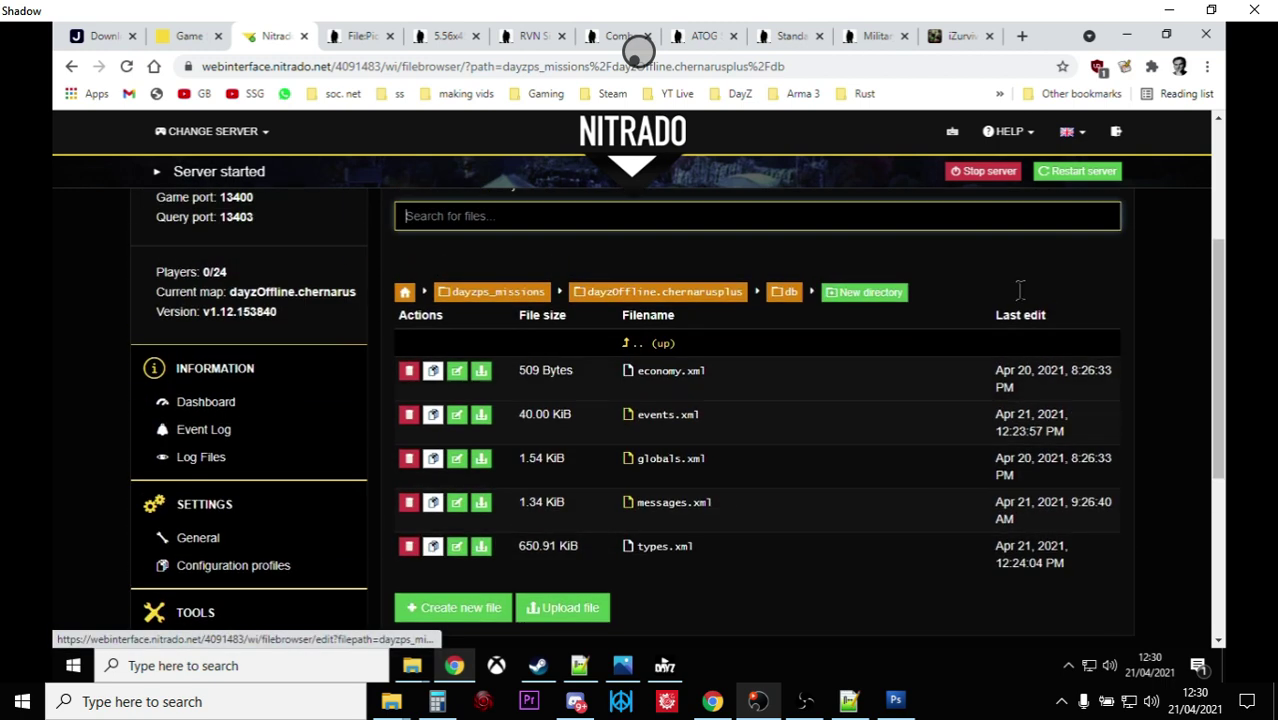
Step: Show the DayZ Wiki image page for the Pioneer rifle, File:Pioneer.png
{"action": "left_click", "coordinate": [367, 37]}
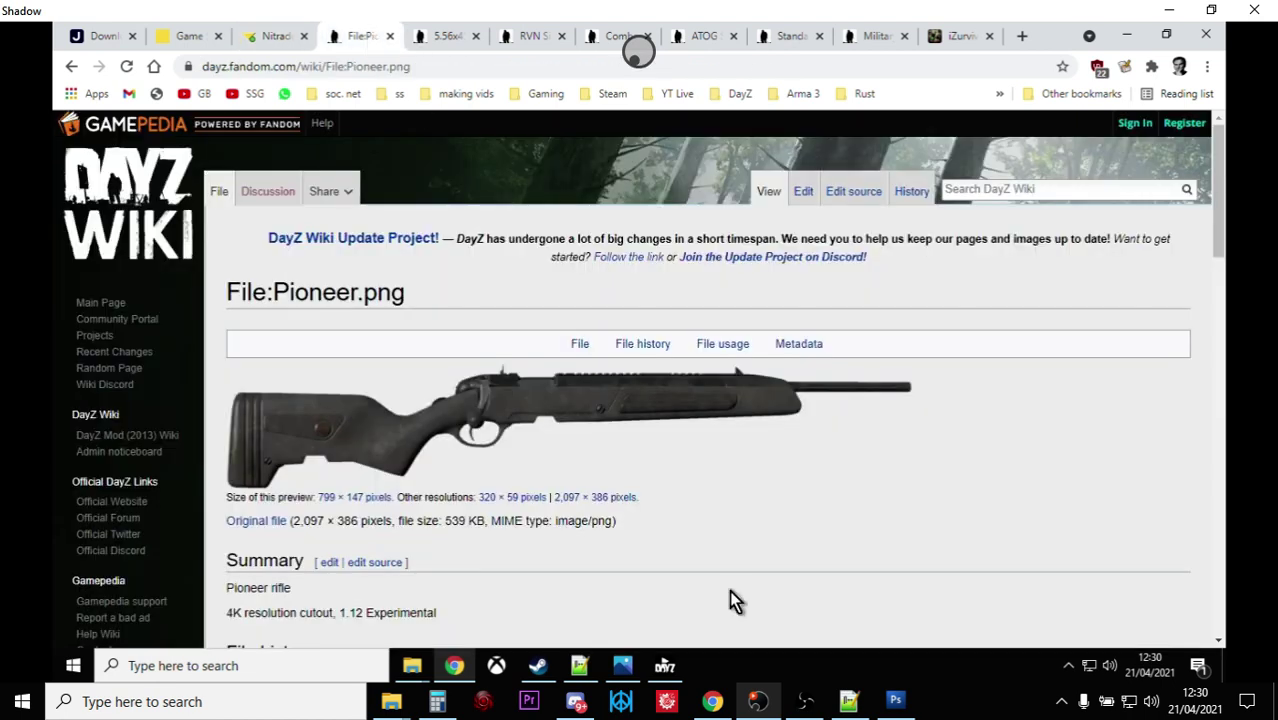